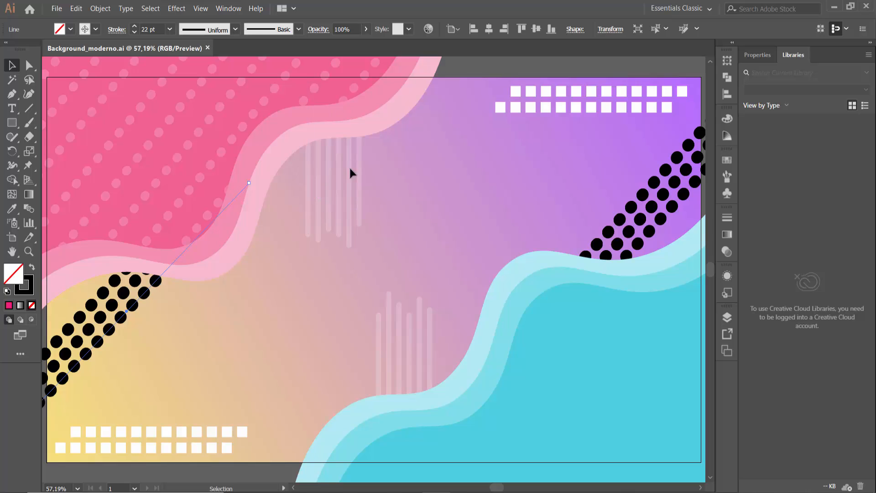
Create a new landscape document of 1280 x 720 px with one artboard
{"action": "left_click", "coordinate": [57, 9]}
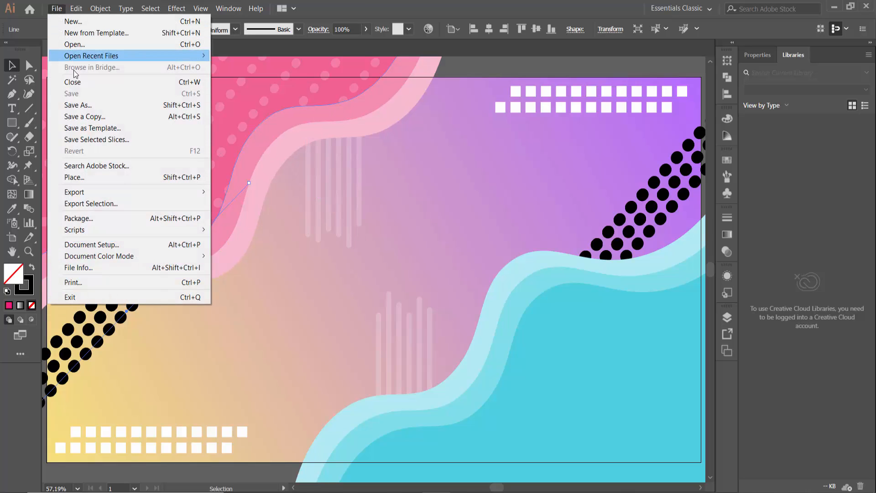
{"action": "left_click", "coordinate": [79, 21]}
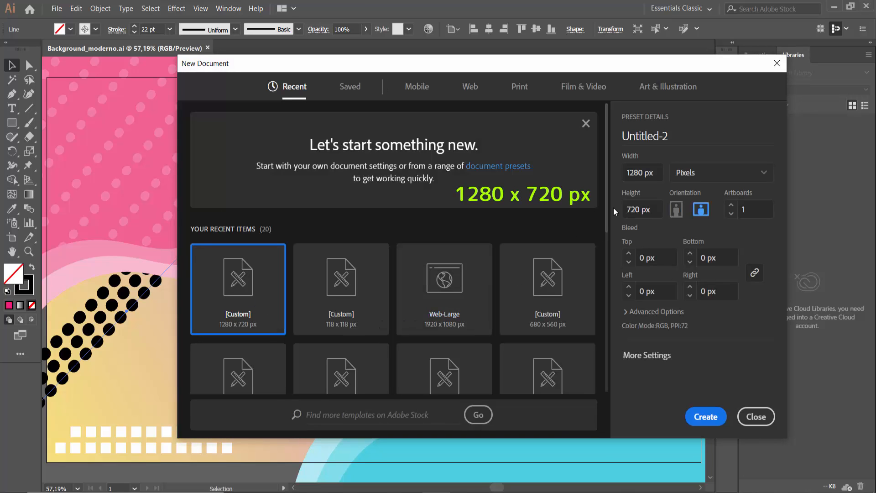
{"action": "left_click", "coordinate": [708, 417]}
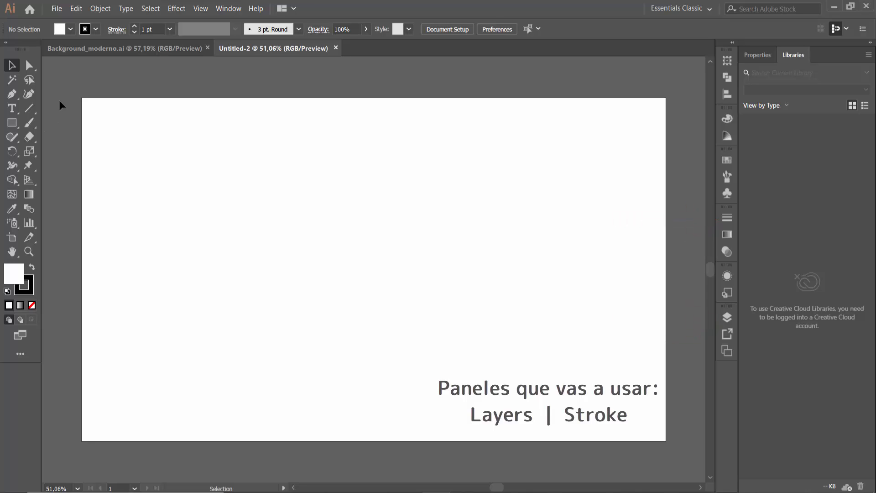
Draw a small brown rectangle in the upper-left area of the artboard
{"action": "left_click", "coordinate": [228, 9]}
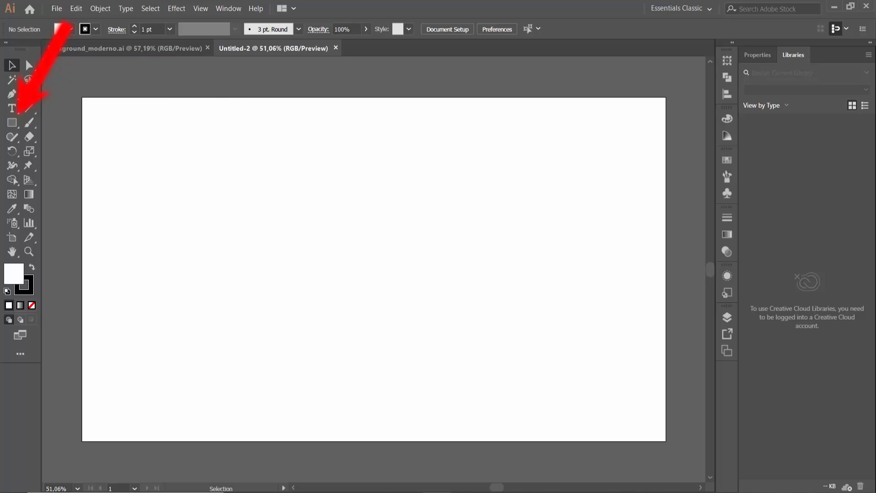
{"action": "key", "text": "m"}
{"action": "left_click_drag", "start_coordinate": [192, 154], "coordinate": [243, 211]}
{"action": "key", "text": "ctrl+shift+a"}
{"action": "left_click", "coordinate": [71, 29]}
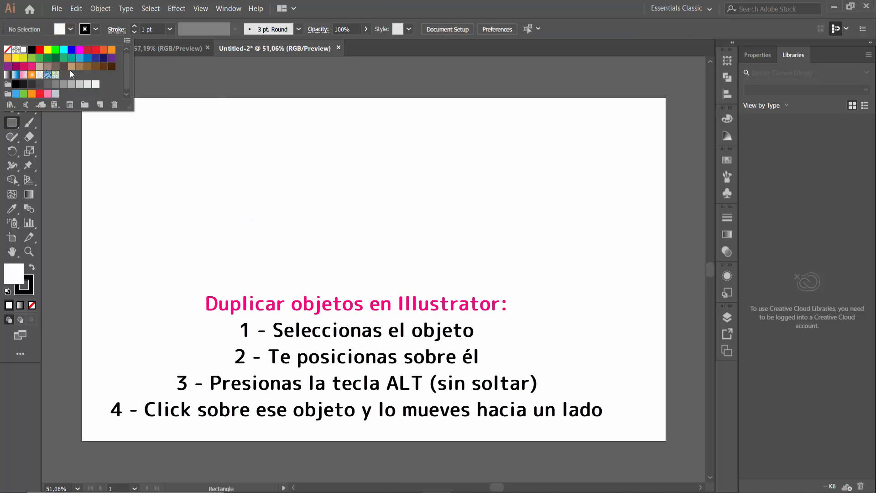
{"action": "left_click", "coordinate": [89, 70]}
{"action": "left_click_drag", "start_coordinate": [162, 140], "coordinate": [215, 211]}
{"action": "key", "text": "v"}
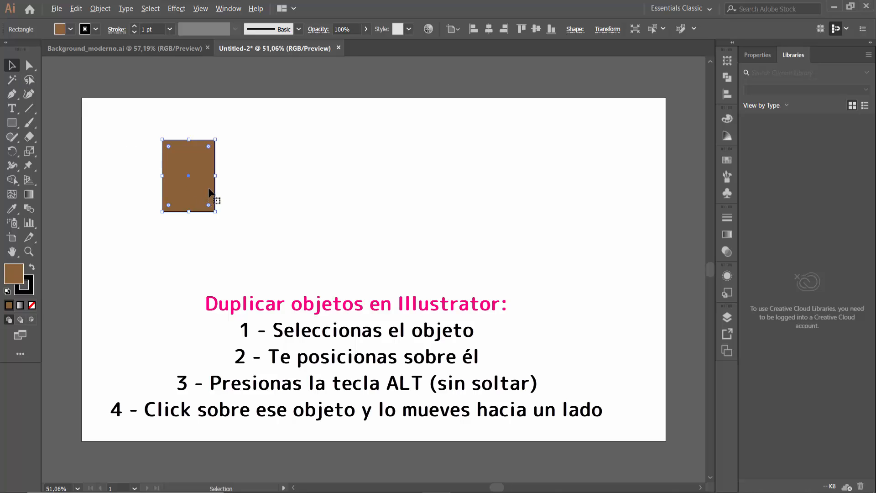
Duplicate the brown rectangle twice sideways to form a horizontal row of three
{"action": "key", "text": "alt"}
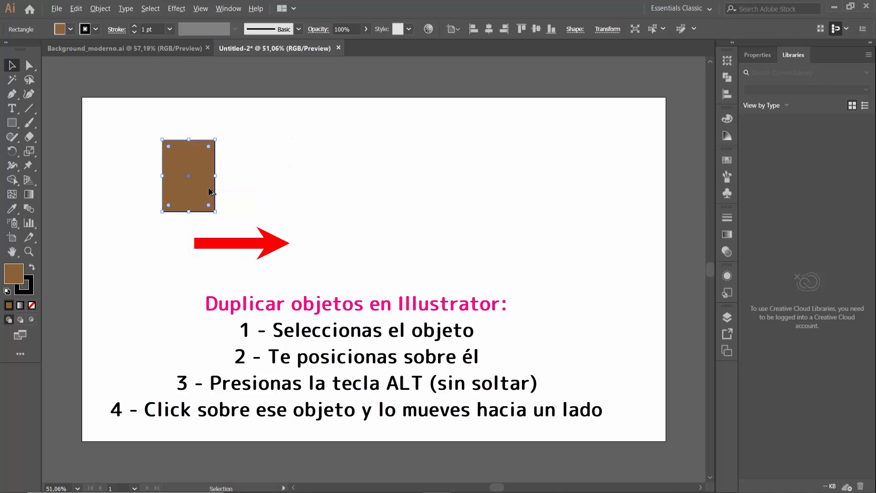
{"action": "left_click_drag", "start_coordinate": [210, 192], "coordinate": [304, 193]}
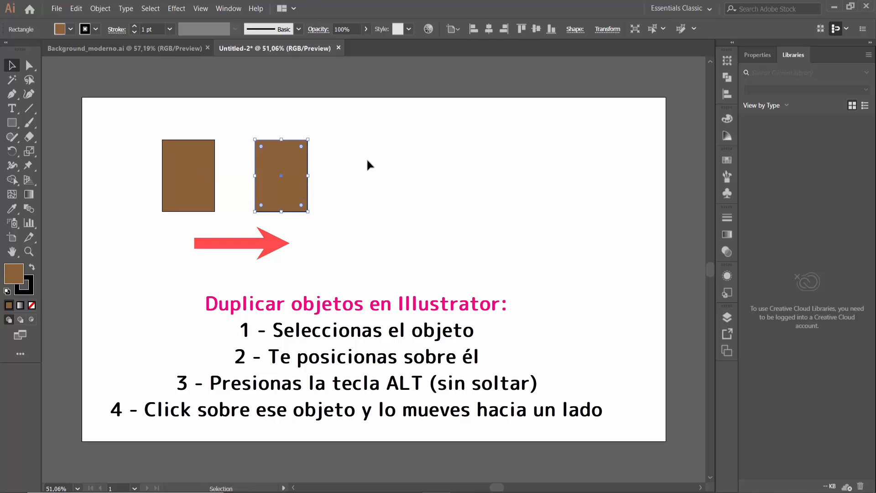
{"action": "left_click", "coordinate": [368, 178]}
{"action": "left_click", "coordinate": [301, 185]}
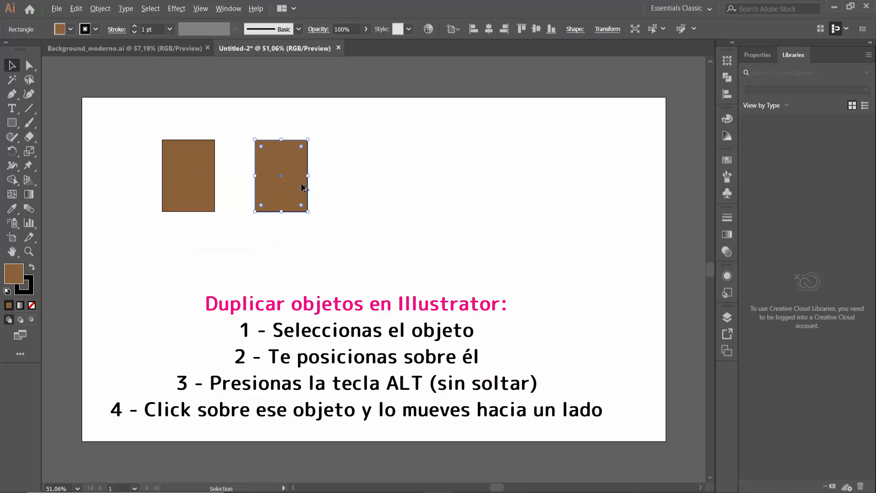
{"action": "left_click_drag", "start_coordinate": [303, 187], "coordinate": [392, 187]}
{"action": "left_click", "coordinate": [383, 86]}
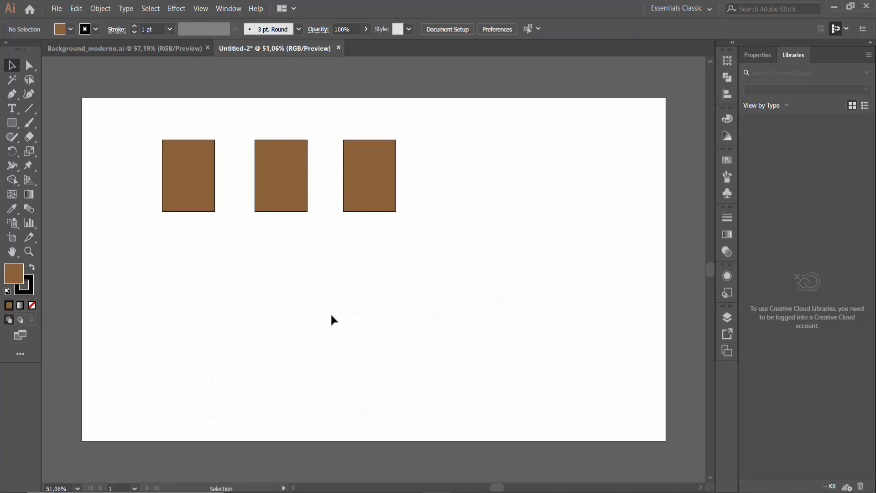
Delete all three brown rectangles from the artboard
{"action": "left_click_drag", "start_coordinate": [168, 131], "coordinate": [407, 215]}
{"action": "key", "text": "Delete"}
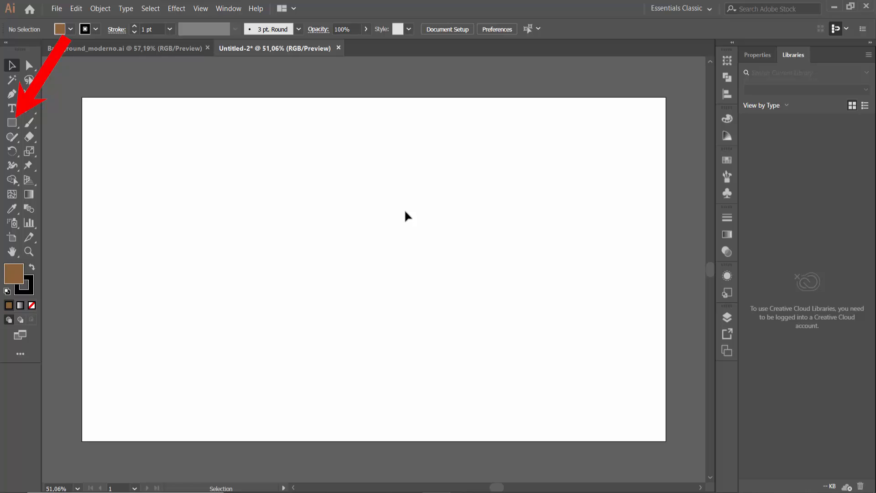
Cover the whole artboard with a rectangle and fill it with the pink fading linear gradient preset
{"action": "left_click", "coordinate": [12, 122]}
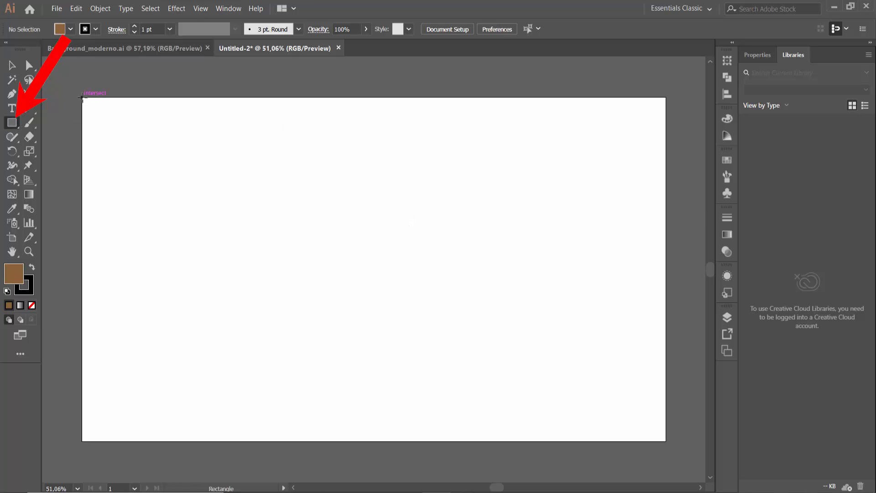
{"action": "left_click_drag", "start_coordinate": [82, 97], "coordinate": [665, 444]}
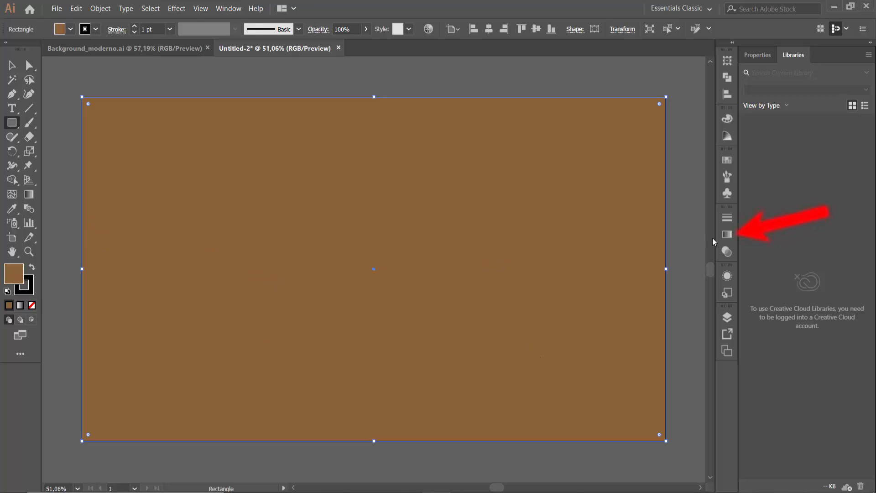
{"action": "left_click", "coordinate": [727, 235]}
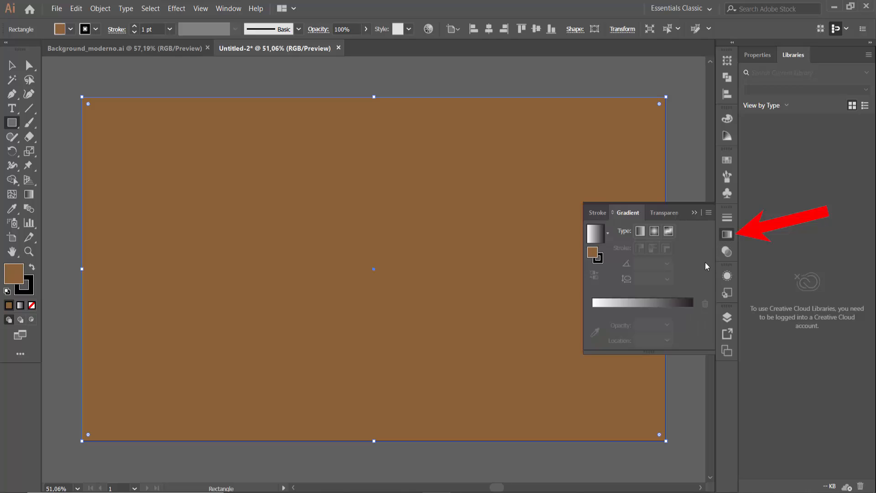
{"action": "left_click", "coordinate": [646, 314]}
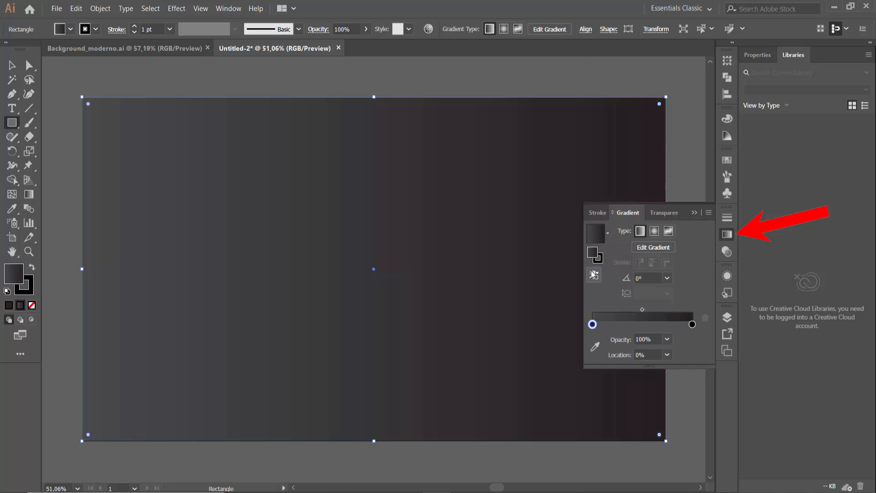
{"action": "left_click", "coordinate": [608, 233]}
{"action": "left_click", "coordinate": [533, 276]}
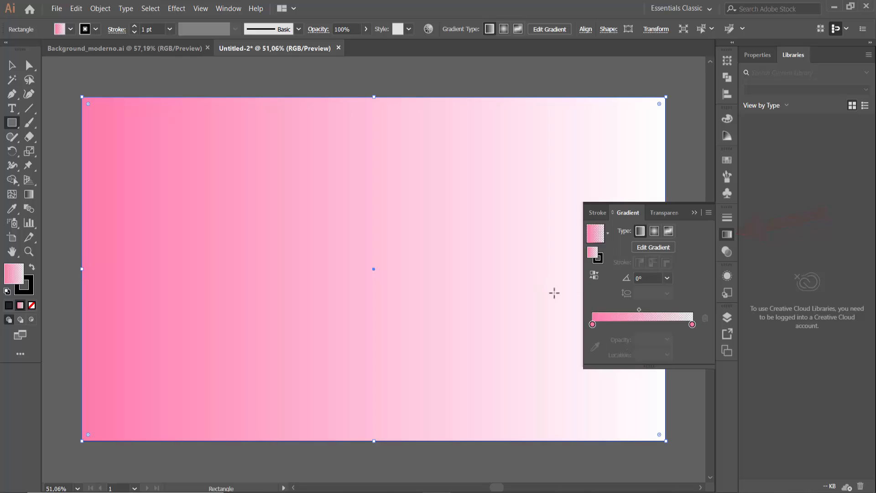
Recolour the gradient's start stop yellow and its end stop light purple, with the end stop at 50% opacity
{"action": "double_click", "coordinate": [592, 324]}
{"action": "left_click", "coordinate": [584, 443]}
{"action": "double_click", "coordinate": [693, 325]}
{"action": "left_click", "coordinate": [663, 443]}
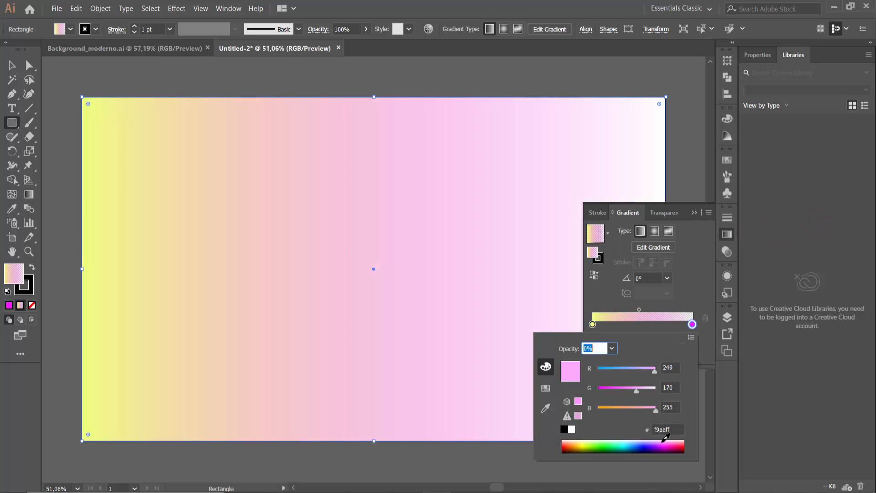
{"action": "left_click", "coordinate": [661, 445]}
{"action": "left_click", "coordinate": [727, 235]}
{"action": "left_click", "coordinate": [727, 234]}
{"action": "left_click", "coordinate": [667, 339]}
{"action": "left_click", "coordinate": [684, 484]}
{"action": "left_click", "coordinate": [668, 339]}
{"action": "left_click", "coordinate": [685, 418]}
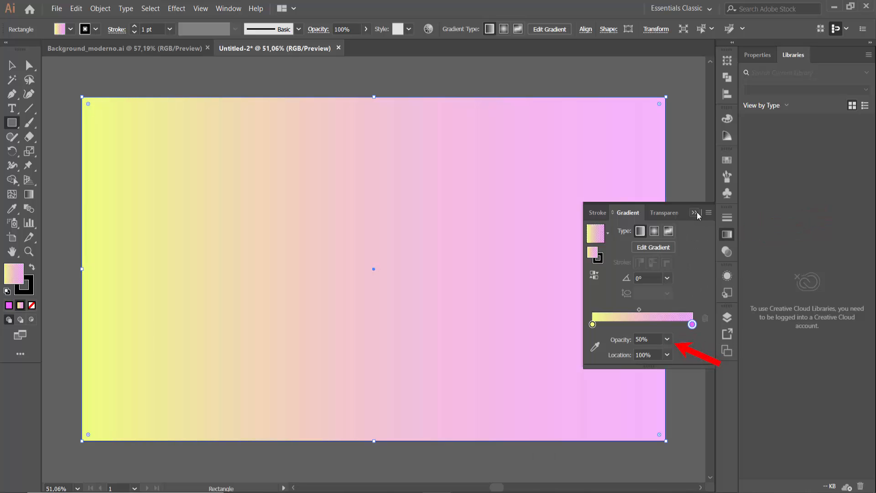
{"action": "left_click", "coordinate": [696, 214]}
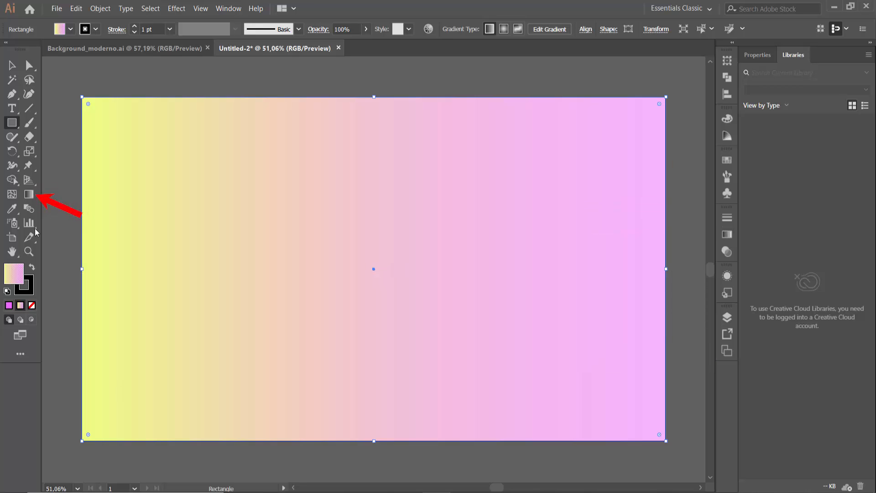
Redirect the background gradient diagonally from the artboard's lower-left corner to its upper-right corner
{"action": "left_click", "coordinate": [29, 194]}
{"action": "left_click_drag", "start_coordinate": [75, 446], "coordinate": [669, 101]}
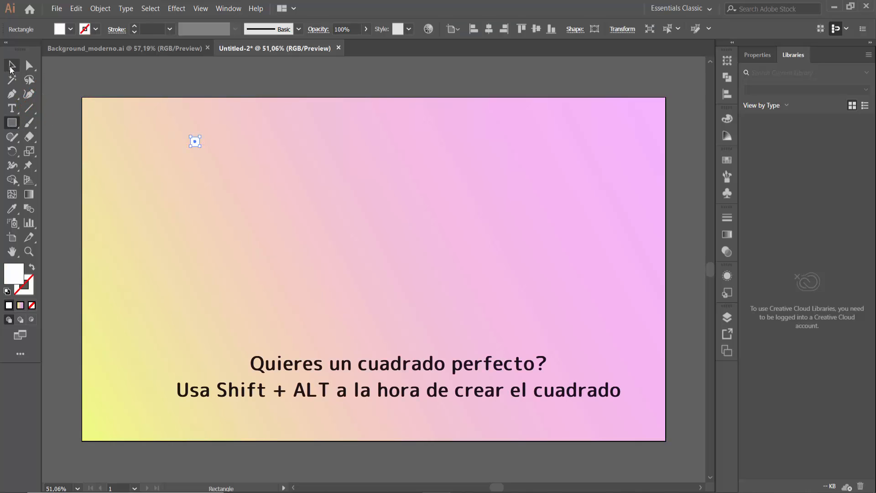
Scale the small white square uniformly to 70%
{"action": "left_click", "coordinate": [210, 141]}
{"action": "left_click", "coordinate": [195, 142]}
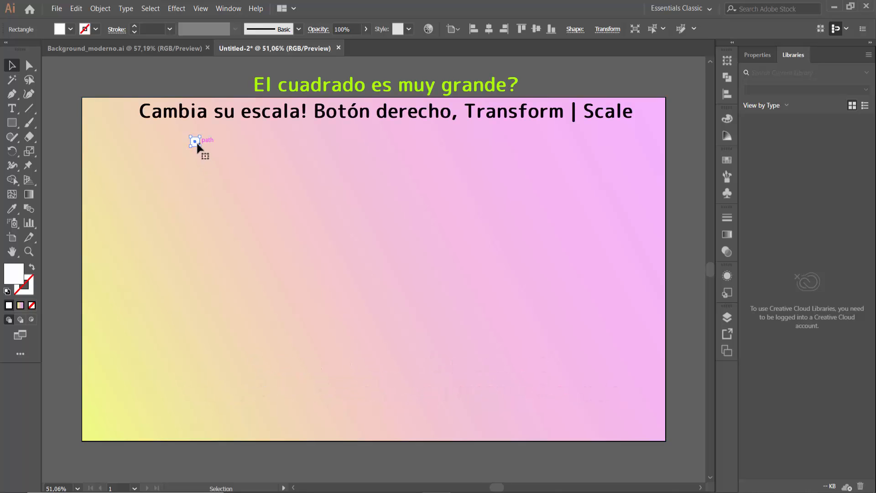
{"action": "right_click", "coordinate": [198, 145]}
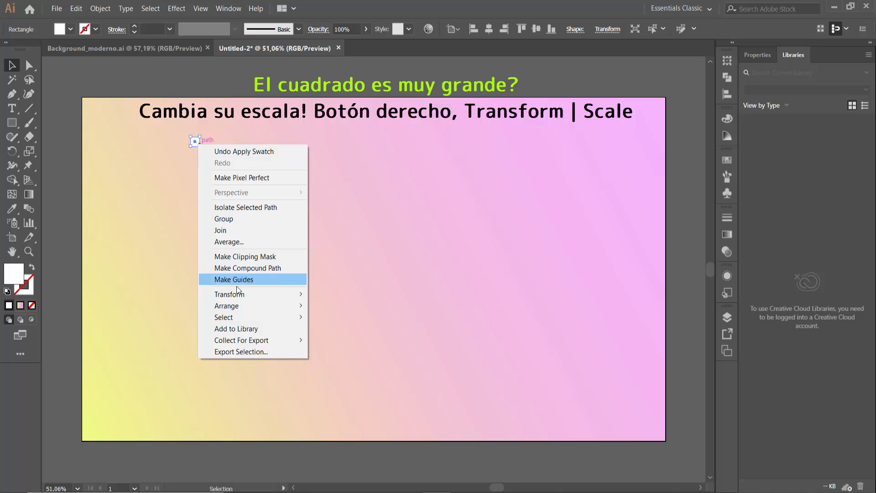
{"action": "mouse_move", "coordinate": [221, 295]}
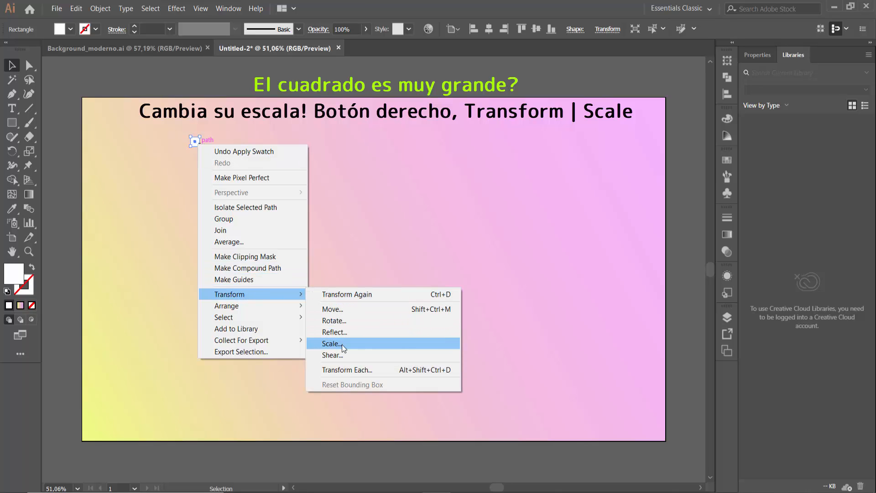
{"action": "left_click", "coordinate": [343, 348]}
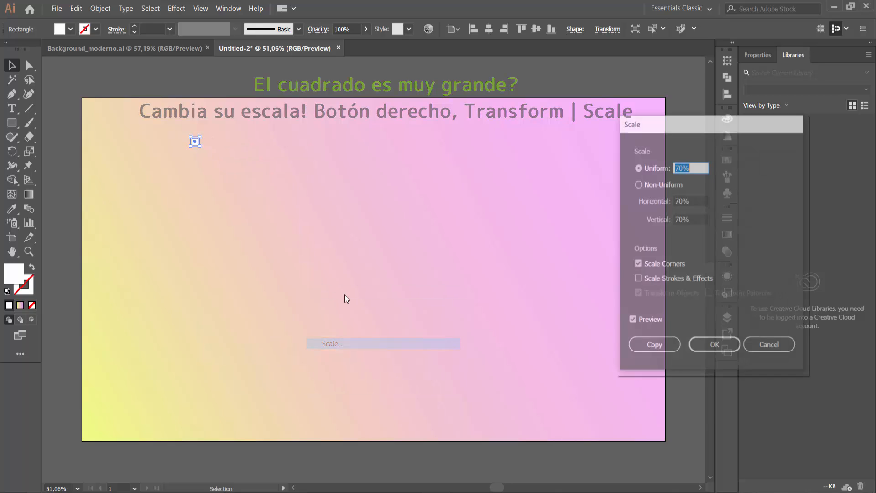
{"action": "double_click", "coordinate": [635, 321]}
{"action": "left_click", "coordinate": [719, 352]}
{"action": "left_click", "coordinate": [411, 85]}
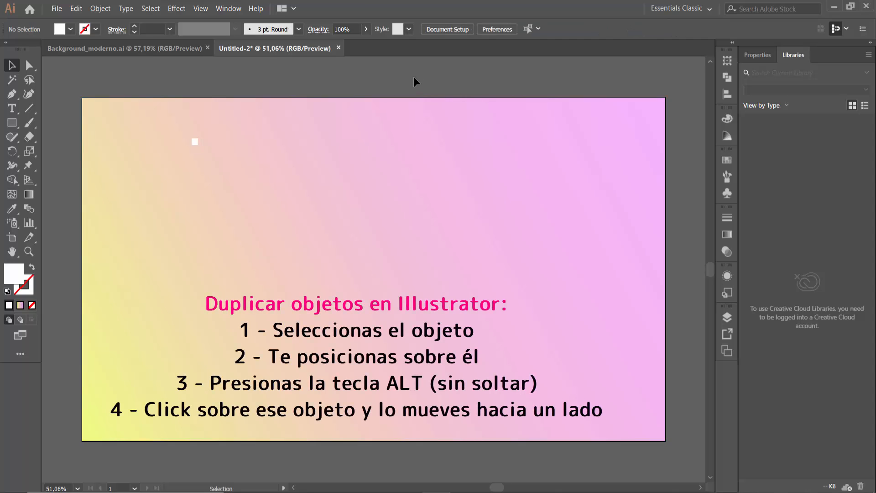
Place a duplicate of the white square about 19 px to its right, level with the original
{"action": "left_click", "coordinate": [196, 142]}
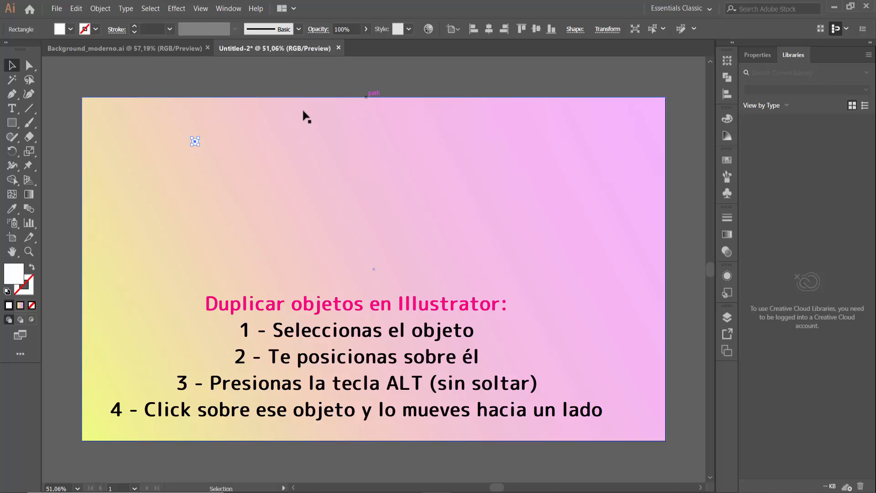
{"action": "key", "text": "alt"}
{"action": "left_click_drag", "start_coordinate": [195, 144], "coordinate": [204, 145]}
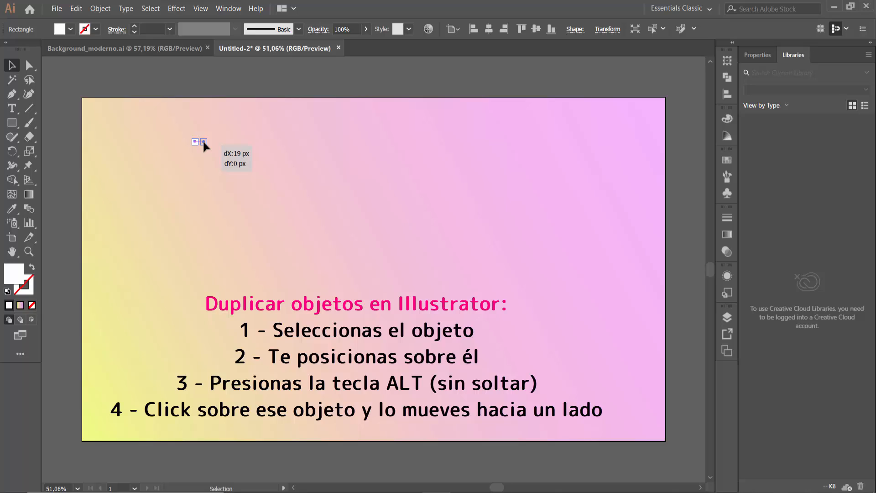
{"action": "left_click_drag", "start_coordinate": [203, 141], "coordinate": [203, 141]}
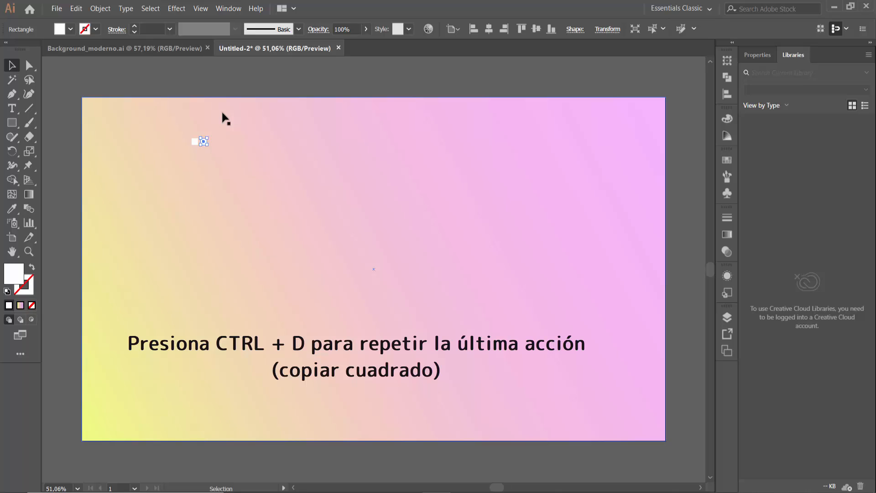
Repeat the duplication until there is a horizontal row of twelve evenly spaced white squares
{"action": "key", "text": "ctrl+d"}
{"action": "key", "text": "ctrl+d"}
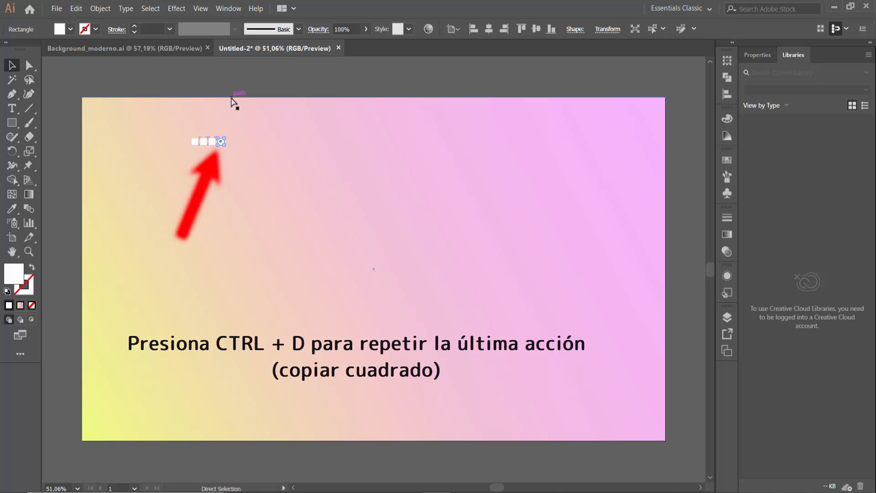
{"action": "key", "text": "ctrl+d"}
{"action": "key", "text": "ctrl+d"}
{"action": "key", "text": "ctrl+d"}
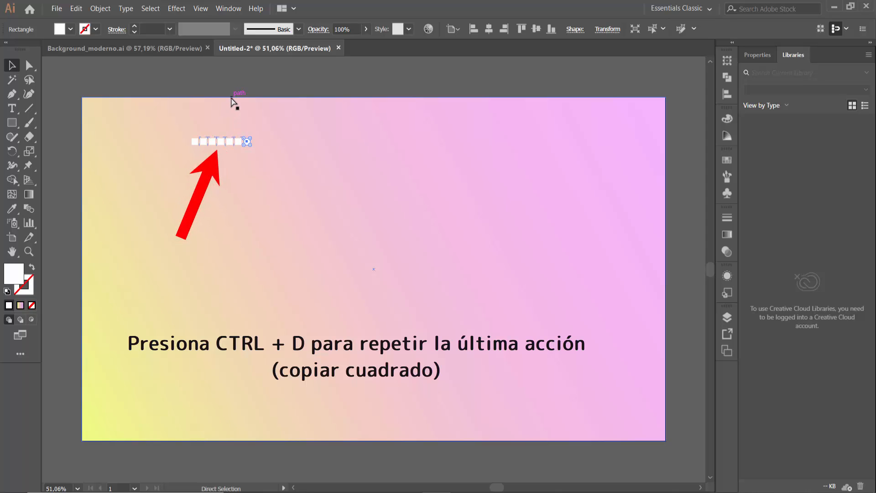
{"action": "key", "text": "ctrl+d"}
{"action": "key", "text": "ctrl+d"}
{"action": "key", "text": "ctrl+d"}
{"action": "key", "text": "ctrl+d"}
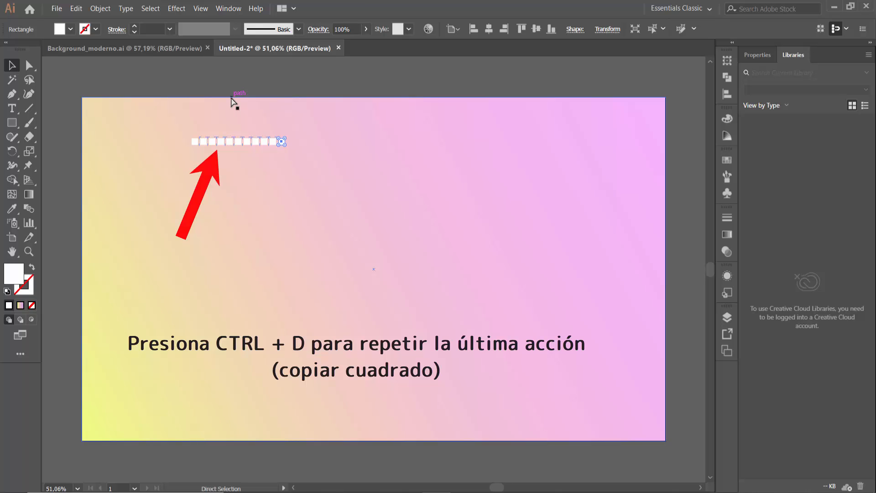
{"action": "key", "text": "ctrl+d"}
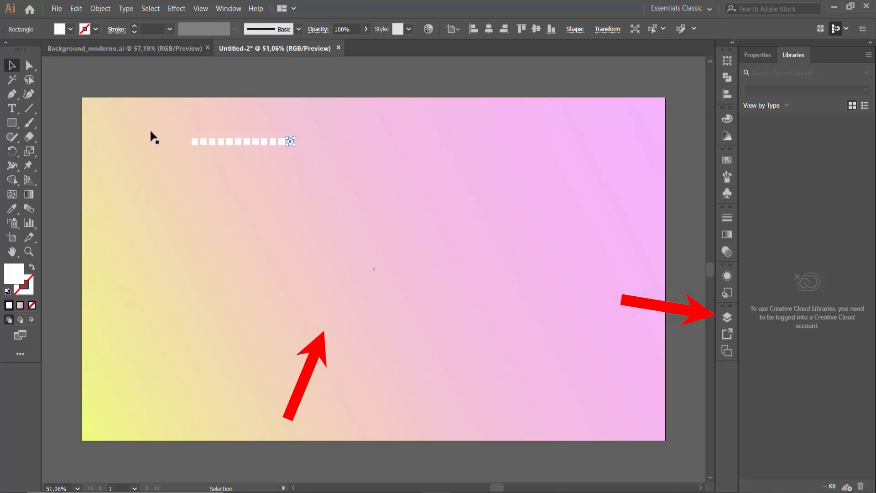
Try to select the row of squares with a marquee and undo the accidental background move
{"action": "left_click_drag", "start_coordinate": [122, 125], "coordinate": [240, 155]}
{"action": "key", "text": "ctrl+z"}
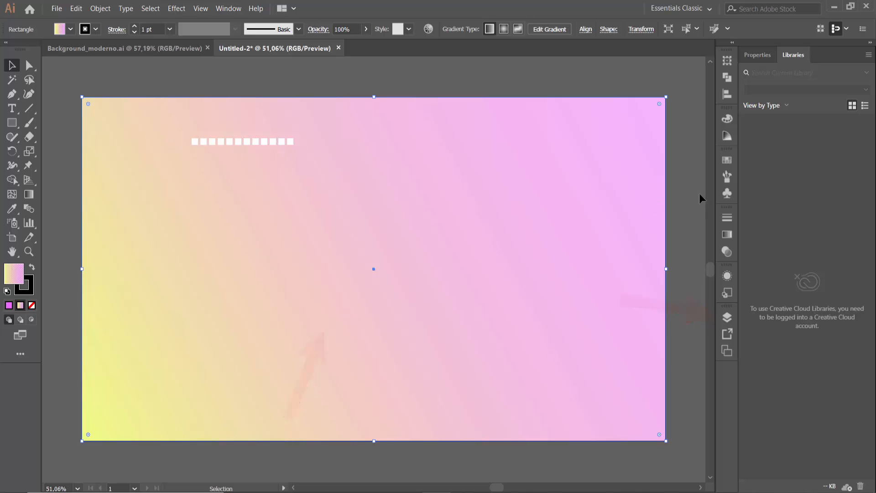
Lock the gradient background rectangle within Layer 1 so that it cannot be selected or moved
{"action": "left_click", "coordinate": [727, 318]}
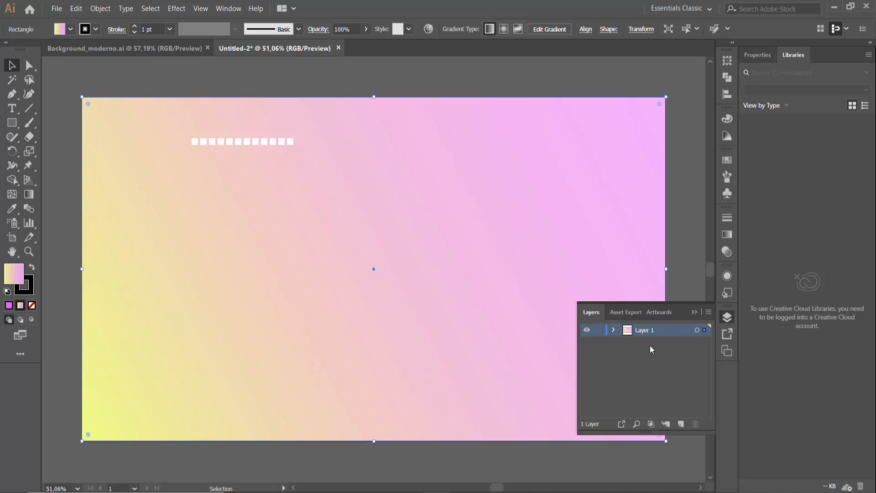
{"action": "left_click", "coordinate": [599, 330]}
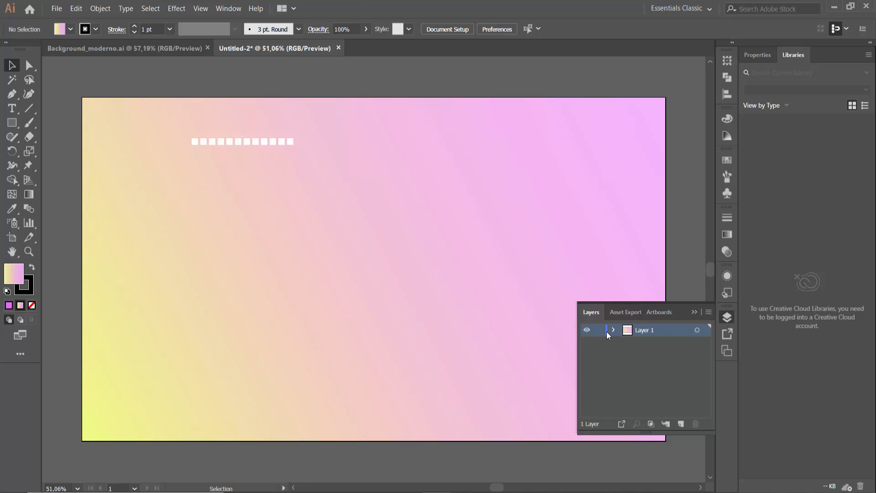
{"action": "left_click", "coordinate": [614, 330]}
{"action": "scroll", "coordinate": [642, 367], "scroll_direction": "down", "scroll_amount": 3}
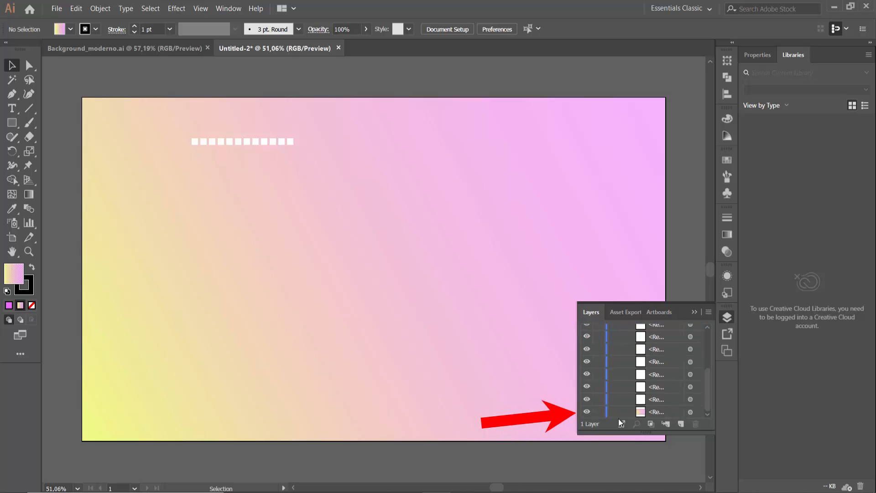
{"action": "left_click", "coordinate": [599, 412]}
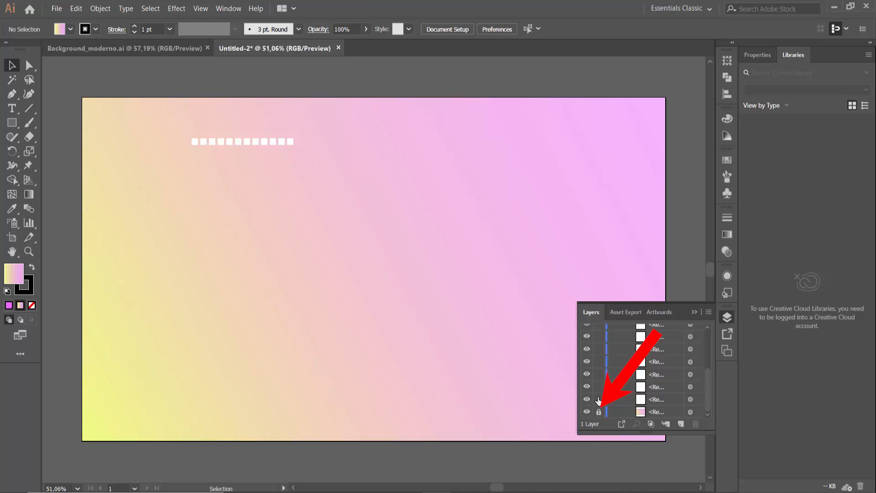
{"action": "left_click", "coordinate": [468, 279]}
Duplicate the row of white squares just below the original, and nudge the copy so it is offset one square to the right
{"action": "left_click_drag", "start_coordinate": [174, 130], "coordinate": [289, 152]}
{"action": "left_click", "coordinate": [288, 135]}
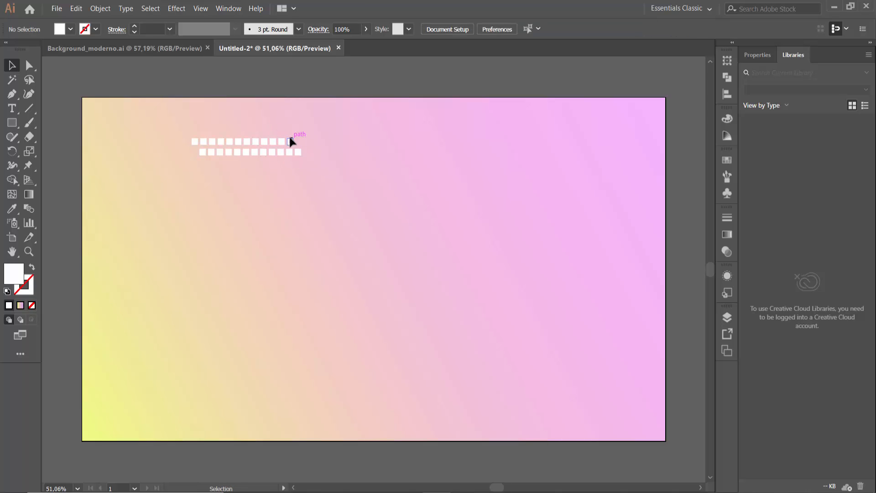
{"action": "left_click_drag", "start_coordinate": [219, 151], "coordinate": [197, 146]}
{"action": "key", "text": "Right"}
{"action": "key", "text": "Right"}
{"action": "key", "text": "Right"}
{"action": "key", "text": "Right"}
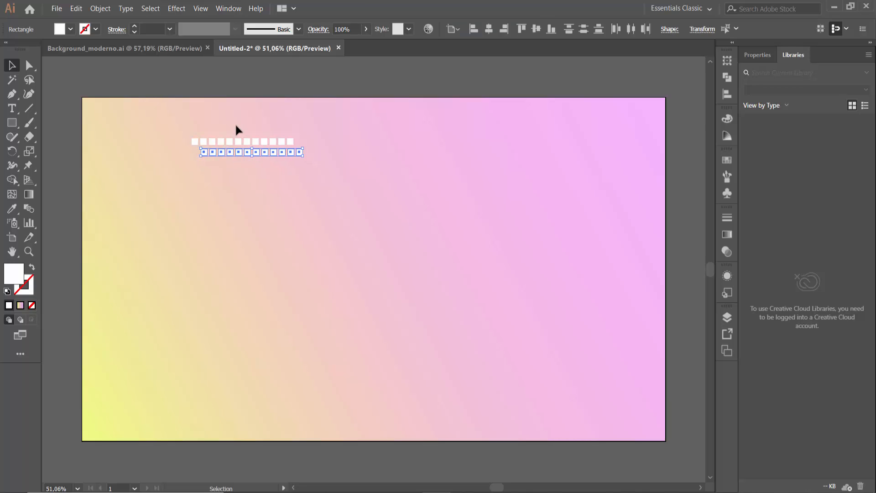
{"action": "left_click", "coordinate": [295, 107]}
{"action": "left_click", "coordinate": [299, 154]}
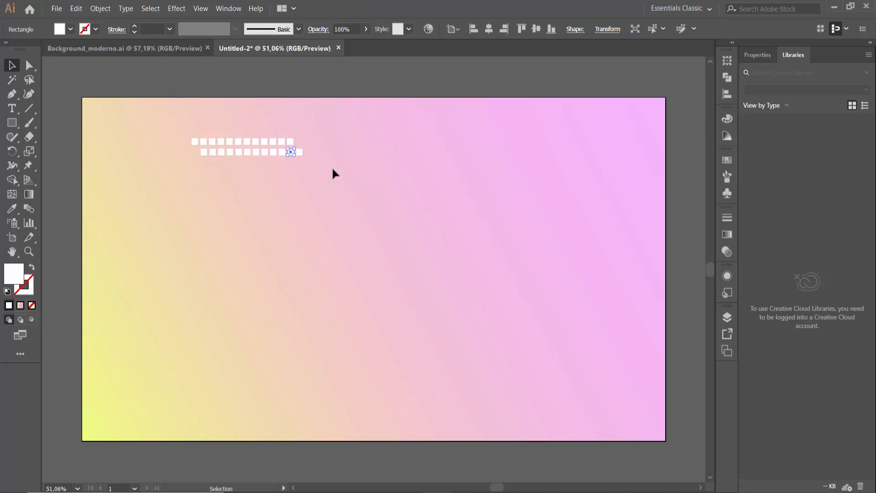
{"action": "left_click_drag", "start_coordinate": [303, 165], "coordinate": [192, 148]}
{"action": "left_click", "coordinate": [258, 182]}
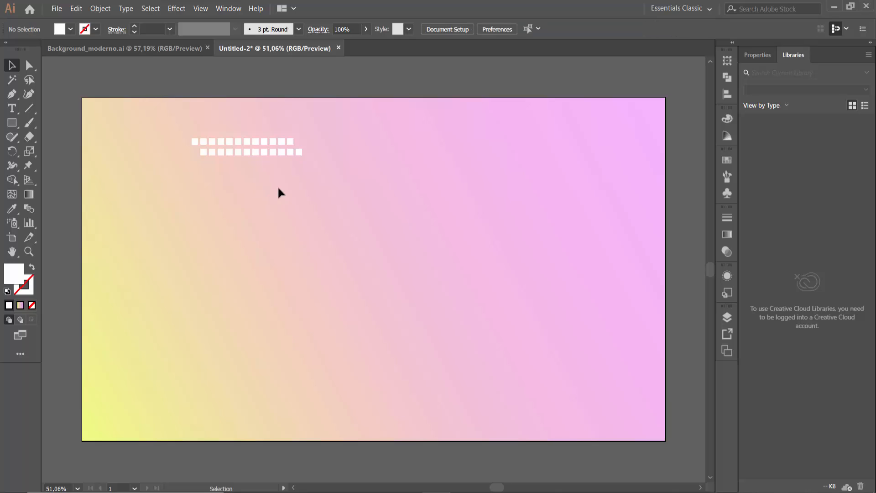
Group the two offset rows of white squares
{"action": "left_click_drag", "start_coordinate": [325, 176], "coordinate": [184, 144]}
{"action": "right_click", "coordinate": [249, 151]}
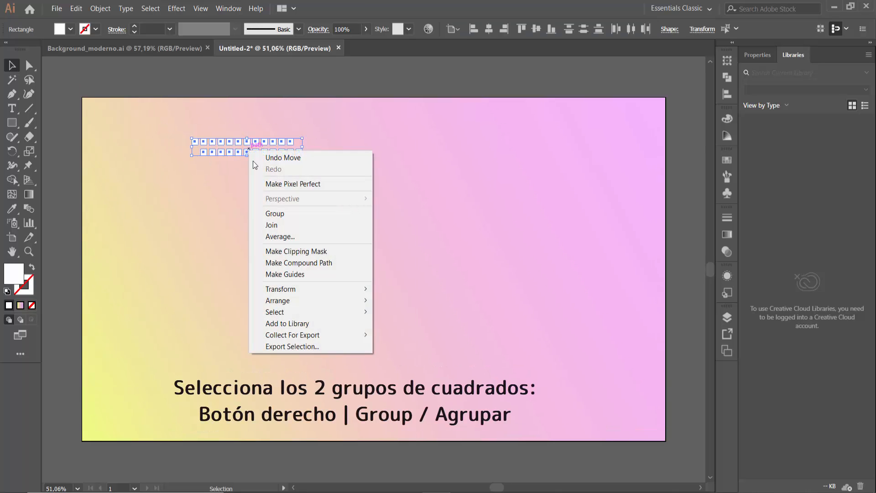
{"action": "left_click", "coordinate": [275, 214]}
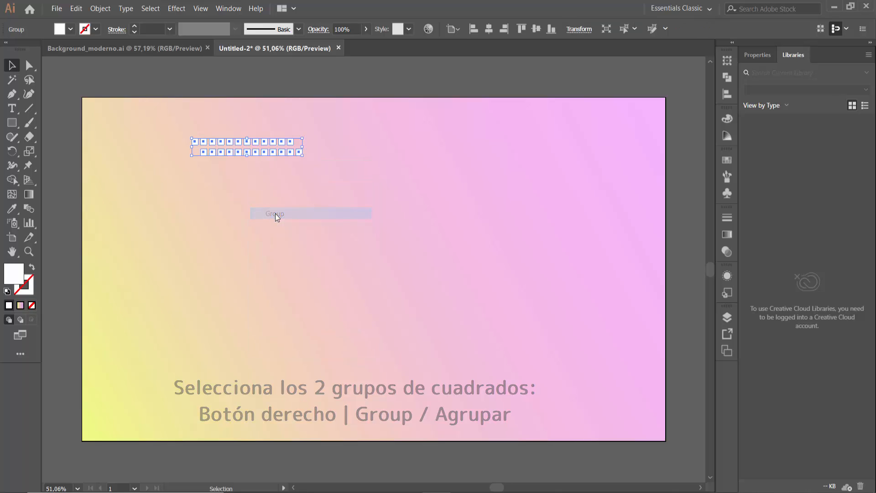
{"action": "left_click", "coordinate": [303, 185]}
Duplicate the group of white squares to its right, and move both groups off the artboard above its top edge
{"action": "left_click", "coordinate": [289, 155]}
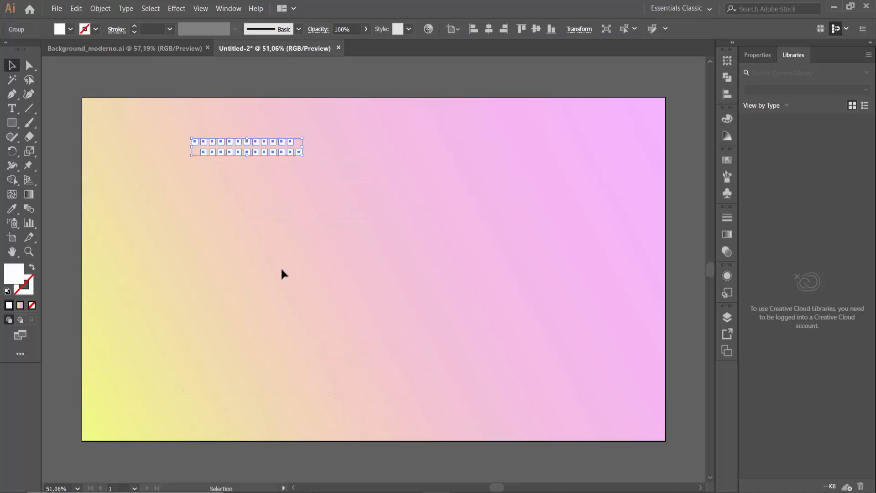
{"action": "left_click_drag", "start_coordinate": [289, 157], "coordinate": [407, 138]}
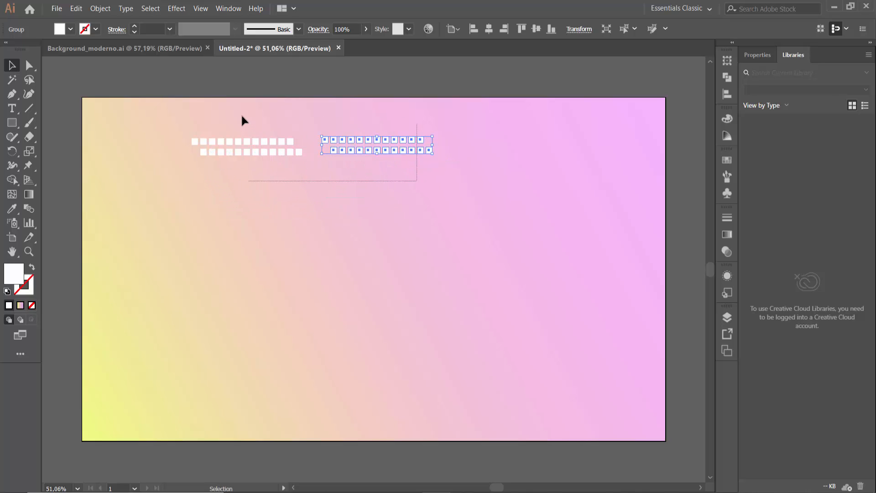
{"action": "left_click_drag", "start_coordinate": [242, 117], "coordinate": [241, 116]}
{"action": "scroll", "coordinate": [275, 180], "scroll_direction": "up", "scroll_amount": 3}
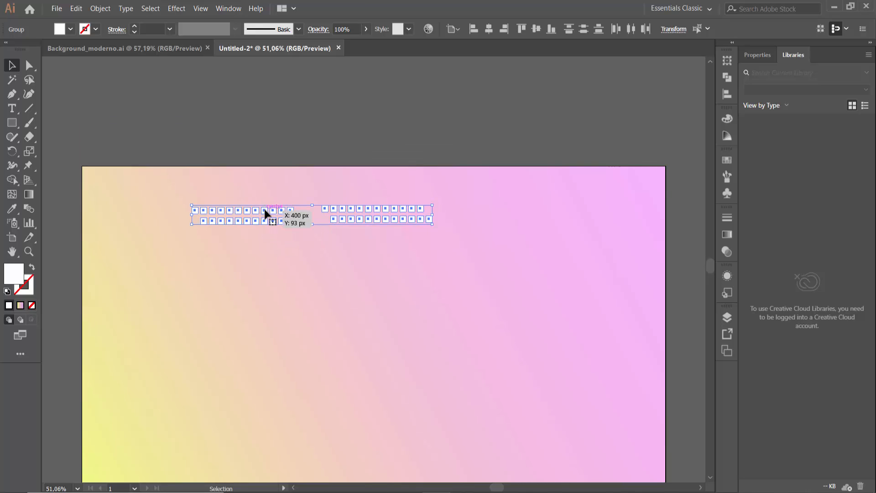
{"action": "left_click_drag", "start_coordinate": [266, 213], "coordinate": [162, 108]}
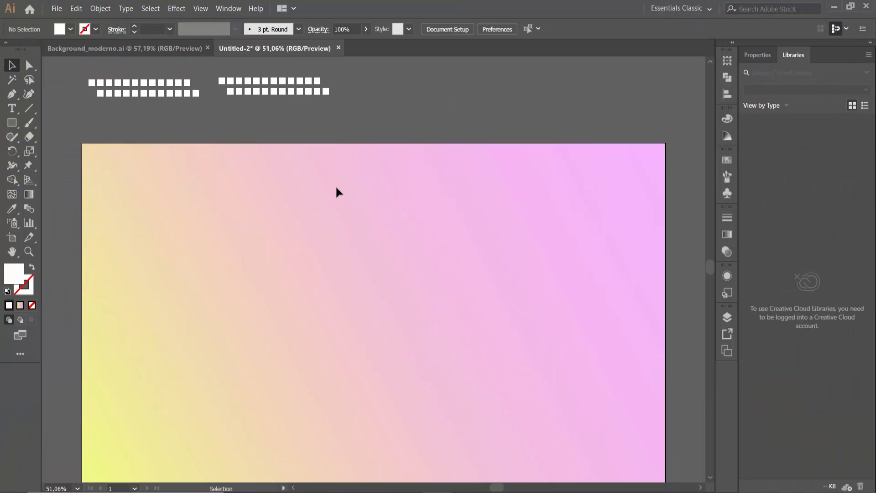
Draw a straight horizontal line across the upper left part of the artboard with the Line Segment tool
{"action": "scroll", "coordinate": [336, 188], "scroll_direction": "down", "scroll_amount": 2}
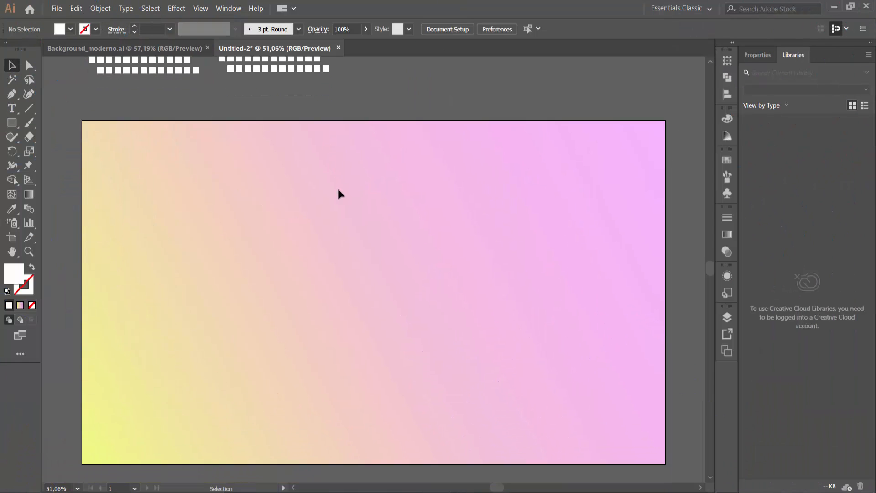
{"action": "left_click", "coordinate": [28, 112]}
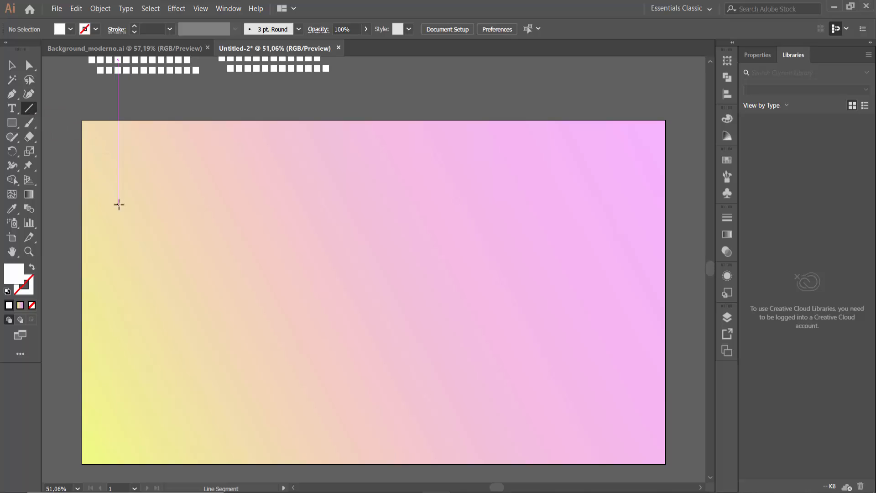
{"action": "left_click_drag", "start_coordinate": [118, 205], "coordinate": [392, 204]}
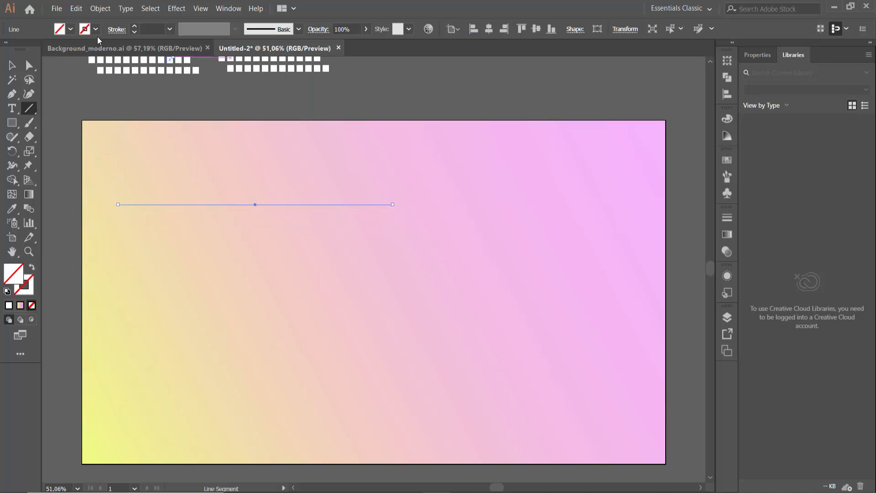
Give the horizontal line a black stroke with a weight of 15 pt
{"action": "left_click", "coordinate": [95, 29]}
{"action": "left_click", "coordinate": [45, 88]}
{"action": "left_click", "coordinate": [134, 26]}
{"action": "left_click", "coordinate": [134, 27]}
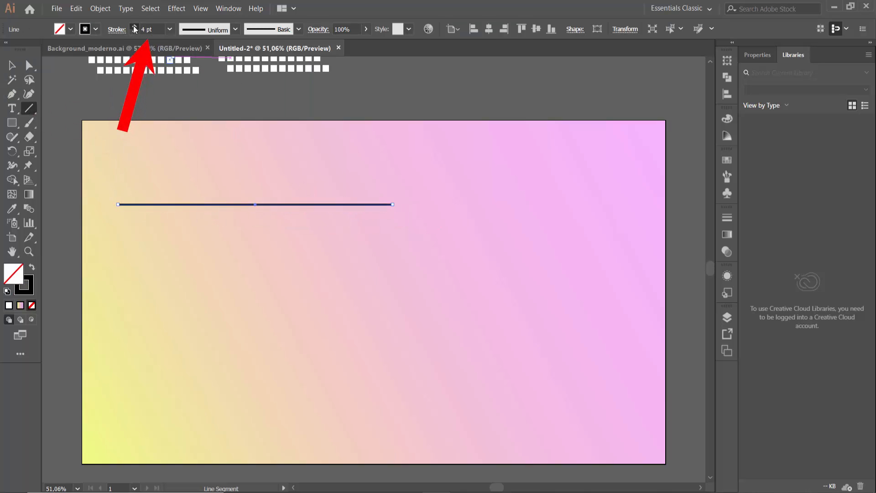
{"action": "key", "text": "v"}
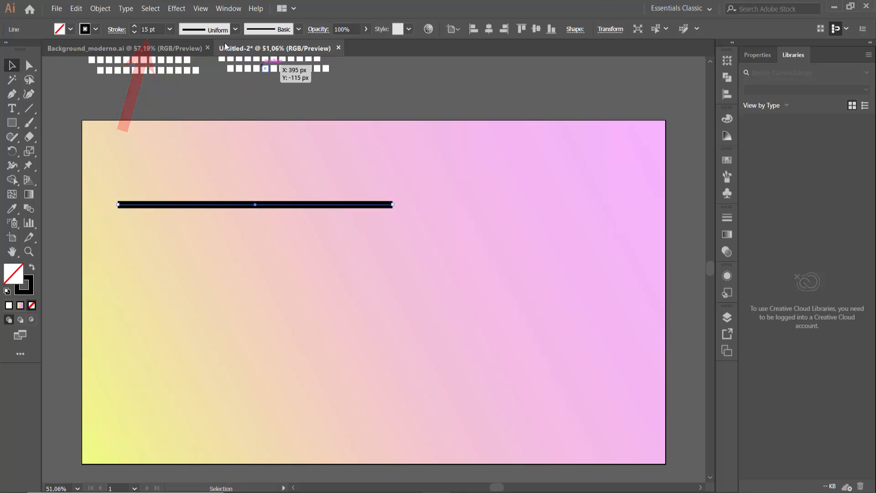
Set the line's stroke to a round cap
{"action": "left_click", "coordinate": [229, 9]}
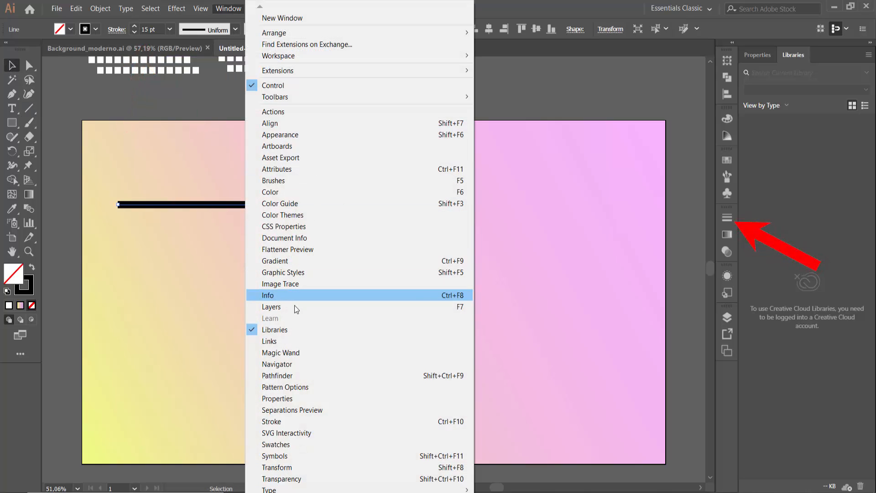
{"action": "left_click", "coordinate": [298, 421]}
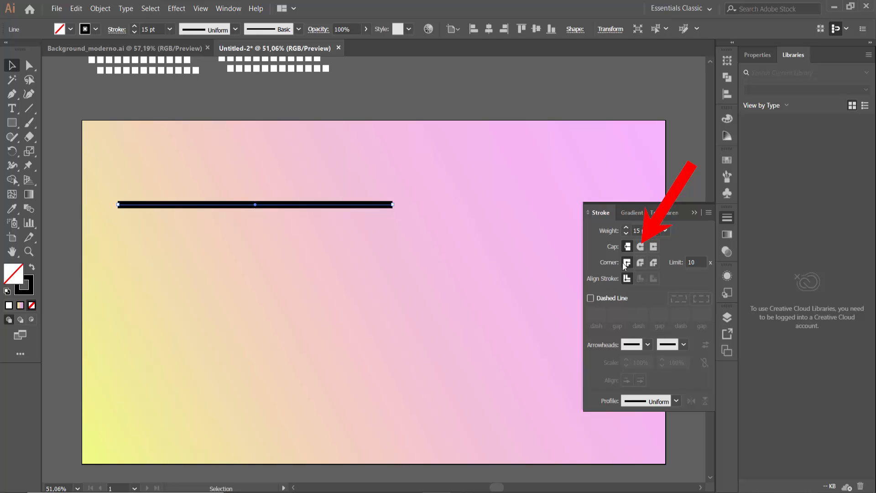
{"action": "left_click", "coordinate": [642, 247]}
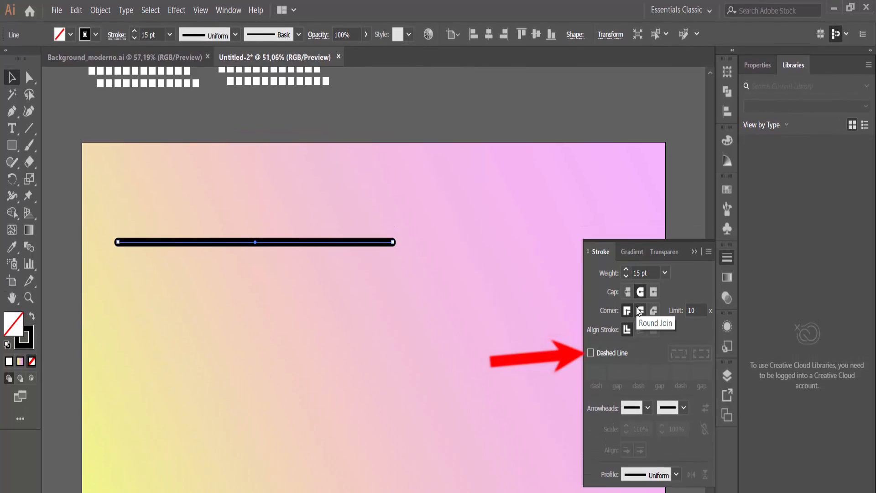
Turn the line into a row of dots using a dashed stroke with a 2 pt dash and a 25 pt gap
{"action": "left_click", "coordinate": [591, 354]}
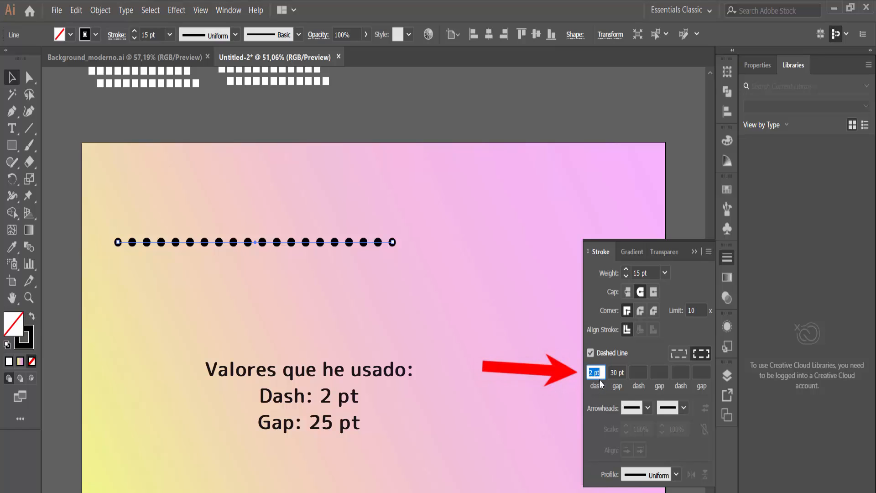
{"action": "key", "text": "Tab"}
{"action": "key", "text": "Down"}
{"action": "key", "text": "Down"}
{"action": "key", "text": "Down"}
{"action": "key", "text": "Down"}
{"action": "key", "text": "Down"}
{"action": "key", "text": "Down"}
{"action": "key", "text": "Down"}
{"action": "key", "text": "Down"}
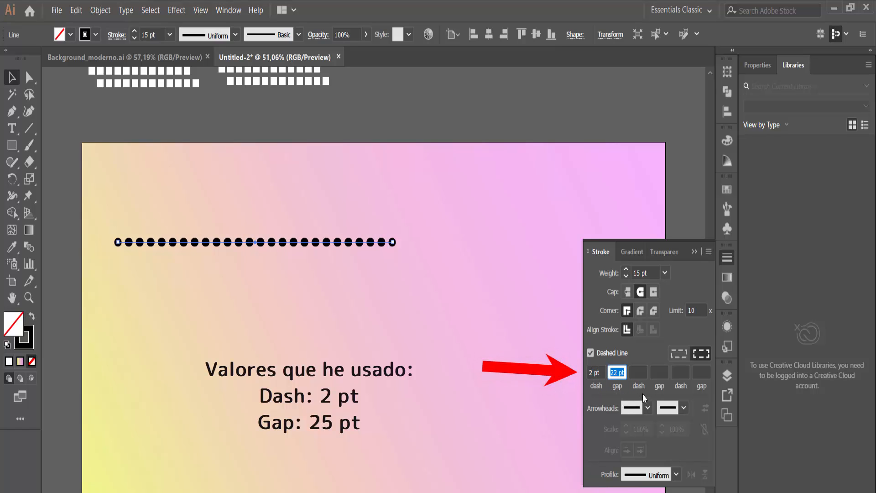
{"action": "key", "text": "Up"}
{"action": "key", "text": "Up"}
{"action": "key", "text": "Up"}
{"action": "key", "text": "Up"}
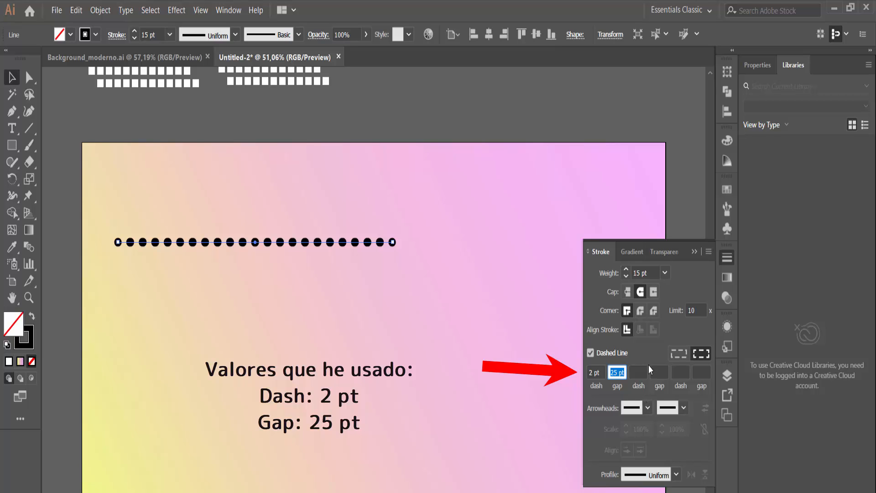
{"action": "left_click", "coordinate": [683, 177]}
{"action": "left_click", "coordinate": [695, 252]}
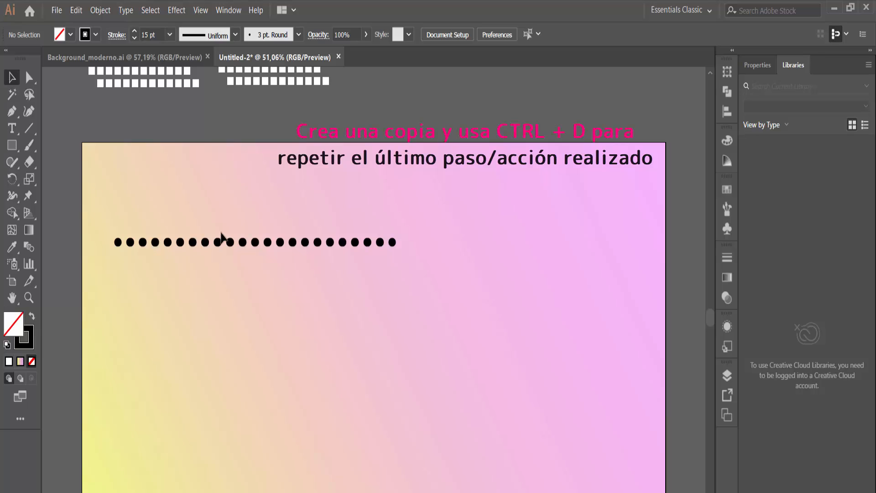
Copy the dotted line directly below itself and repeat the duplication until the rows of dots extend past the artboard's bottom edge
{"action": "left_click", "coordinate": [235, 245]}
{"action": "left_click_drag", "start_coordinate": [235, 244], "coordinate": [233, 257]}
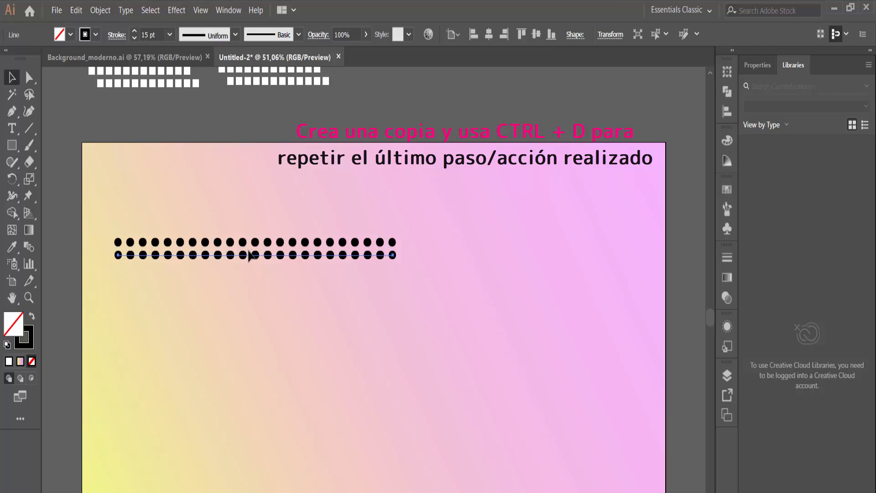
{"action": "key", "text": "ctrl+d"}
{"action": "key", "text": "ctrl+d"}
{"action": "key", "text": "ctrl+d"}
{"action": "key", "text": "ctrl+d"}
{"action": "key", "text": "ctrl+d"}
{"action": "key", "text": "ctrl+d"}
{"action": "key", "text": "ctrl+d"}
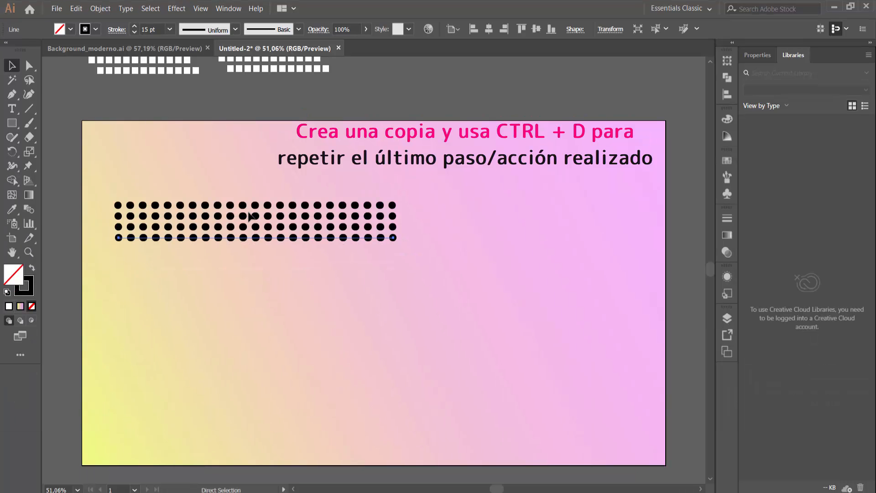
{"action": "key", "text": "ctrl+d"}
{"action": "key", "text": "ctrl+d"}
{"action": "key", "text": "ctrl+d"}
{"action": "key", "text": "ctrl+d"}
{"action": "key", "text": "ctrl+d"}
{"action": "key", "text": "ctrl+d"}
{"action": "key", "text": "ctrl+d"}
{"action": "key", "text": "ctrl+d"}
{"action": "key", "text": "ctrl+d"}
{"action": "key", "text": "ctrl+d"}
{"action": "key", "text": "ctrl+d"}
{"action": "key", "text": "ctrl+d"}
{"action": "key", "text": "ctrl+d"}
{"action": "key", "text": "ctrl+d"}
{"action": "key", "text": "ctrl+d"}
{"action": "key", "text": "ctrl+d"}
{"action": "key", "text": "ctrl+d"}
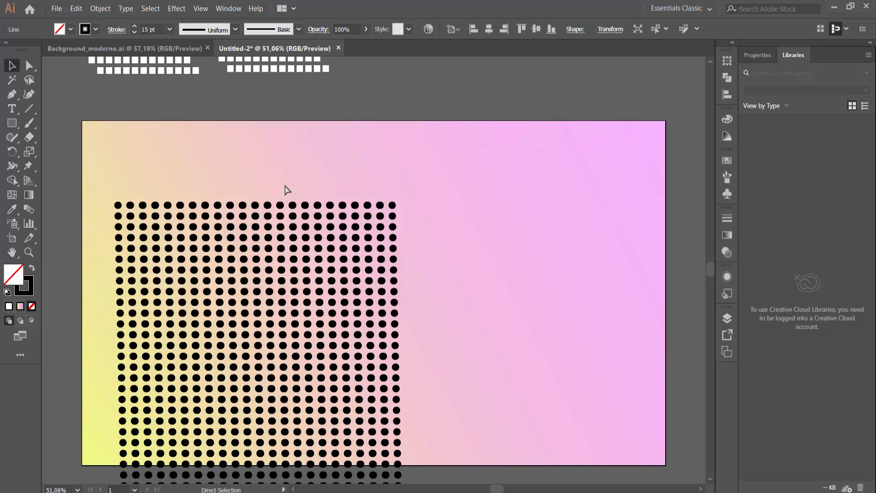
Move the top three dotted rows out of the grid to the artboard's upper right area, and duplicate them just below
{"action": "scroll", "coordinate": [433, 242], "scroll_direction": "down", "scroll_amount": 3}
{"action": "scroll", "coordinate": [327, 274], "scroll_direction": "up", "scroll_amount": 3}
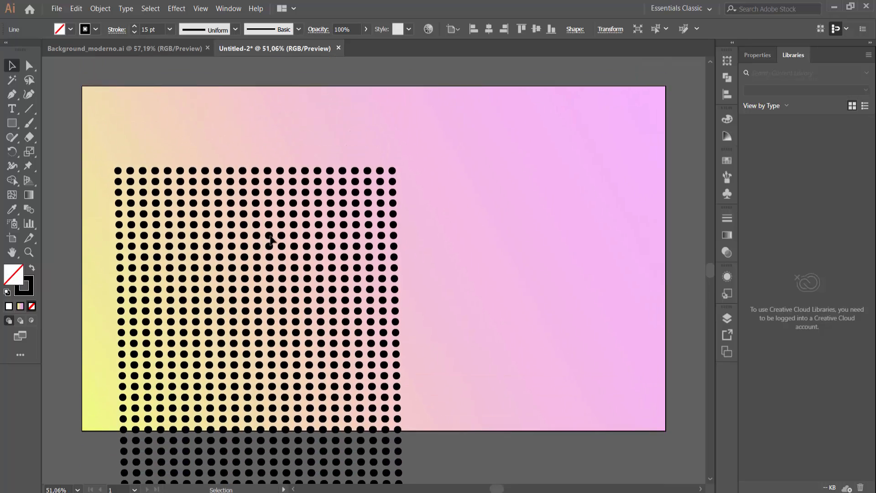
{"action": "left_click_drag", "start_coordinate": [411, 195], "coordinate": [389, 228]}
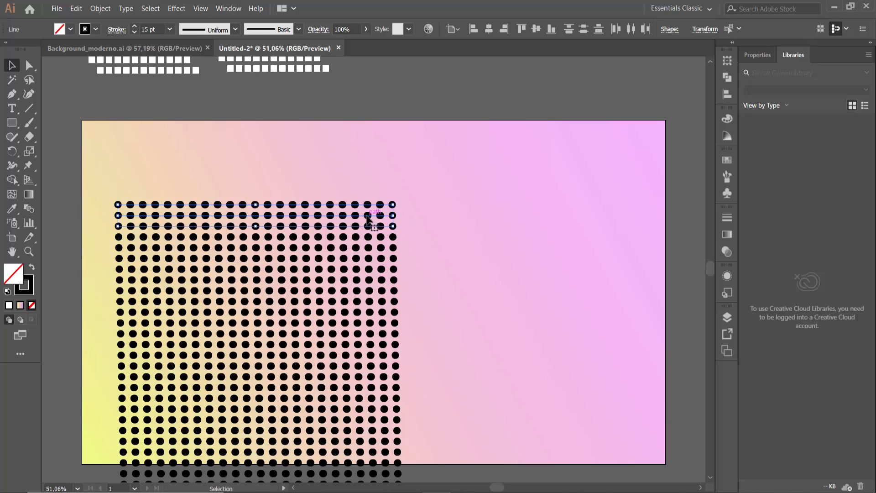
{"action": "left_click_drag", "start_coordinate": [370, 219], "coordinate": [535, 159]}
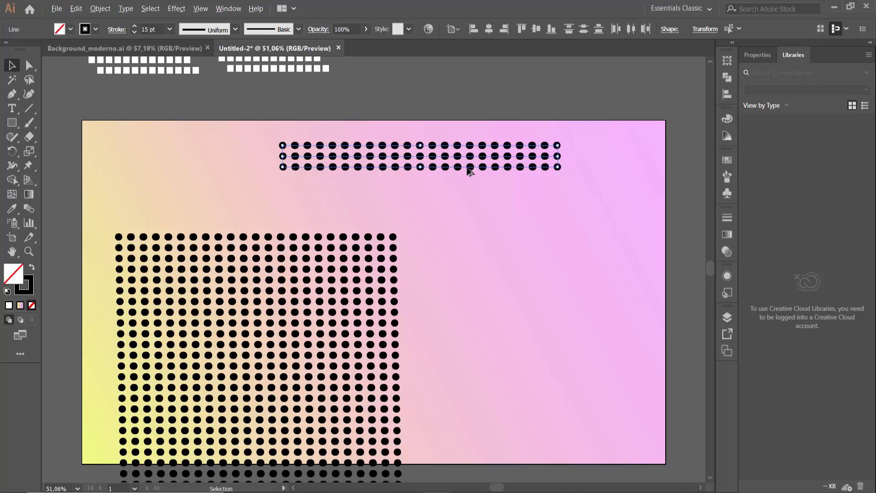
{"action": "left_click_drag", "start_coordinate": [469, 169], "coordinate": [471, 210]}
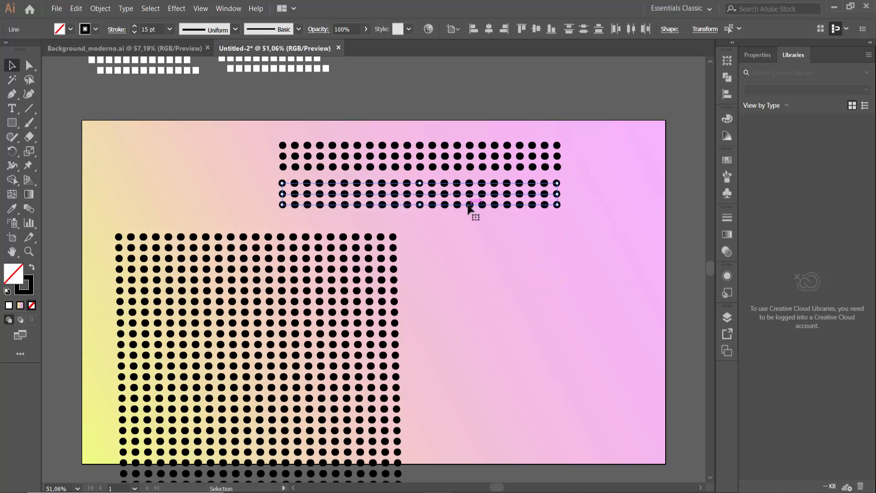
{"action": "left_click", "coordinate": [574, 163]}
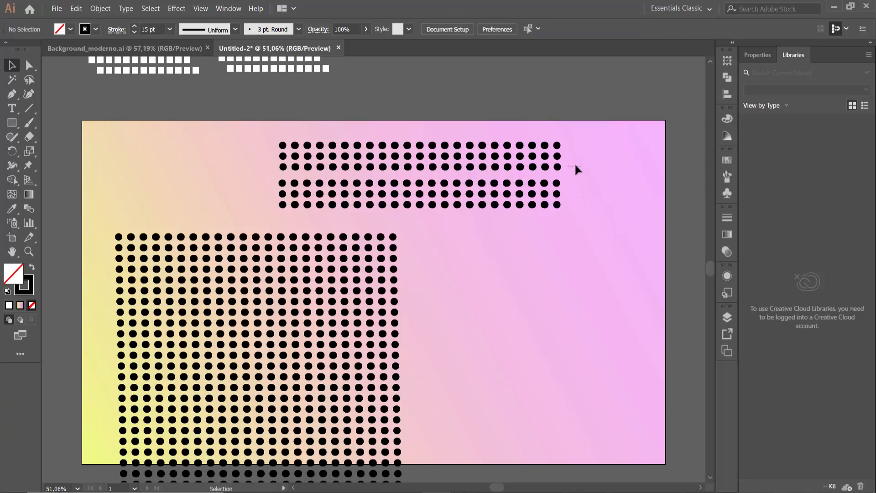
Group the upper three dotted rows, and group the three duplicated rows below them as a separate group
{"action": "left_click_drag", "start_coordinate": [574, 163], "coordinate": [512, 138]}
{"action": "right_click", "coordinate": [535, 155]}
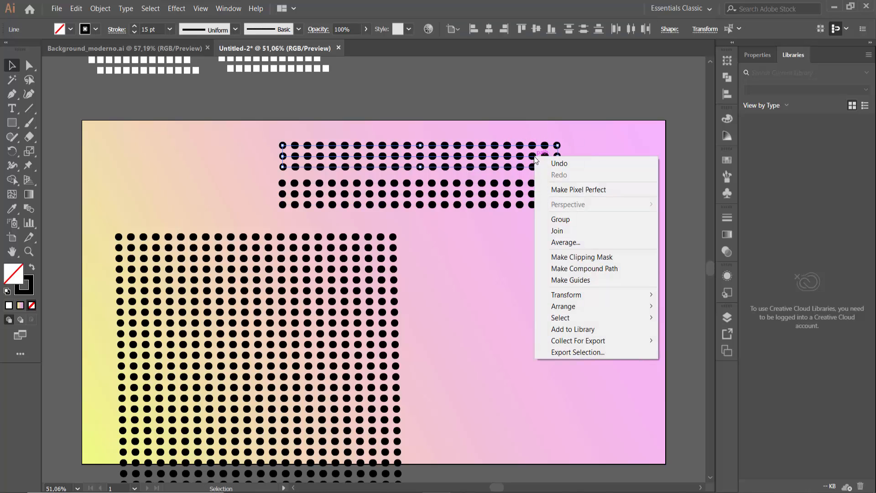
{"action": "left_click", "coordinate": [564, 221]}
{"action": "left_click", "coordinate": [533, 193]}
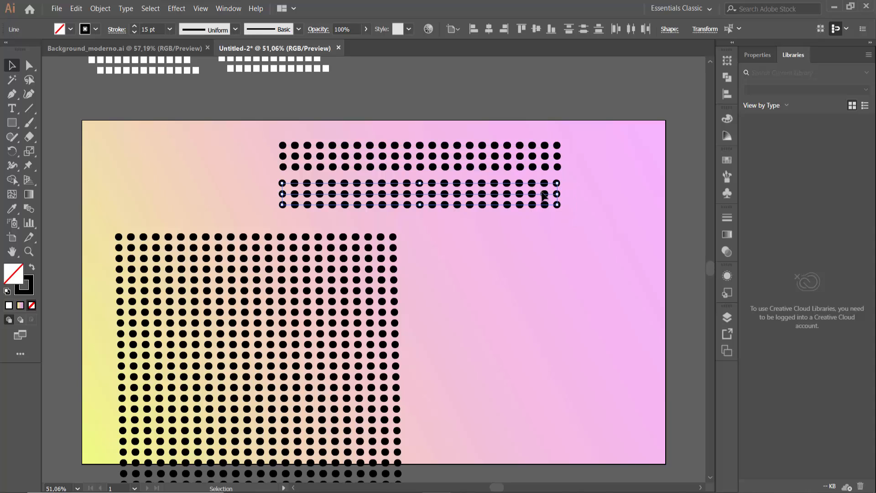
{"action": "right_click", "coordinate": [544, 191]}
{"action": "left_click", "coordinate": [571, 258]}
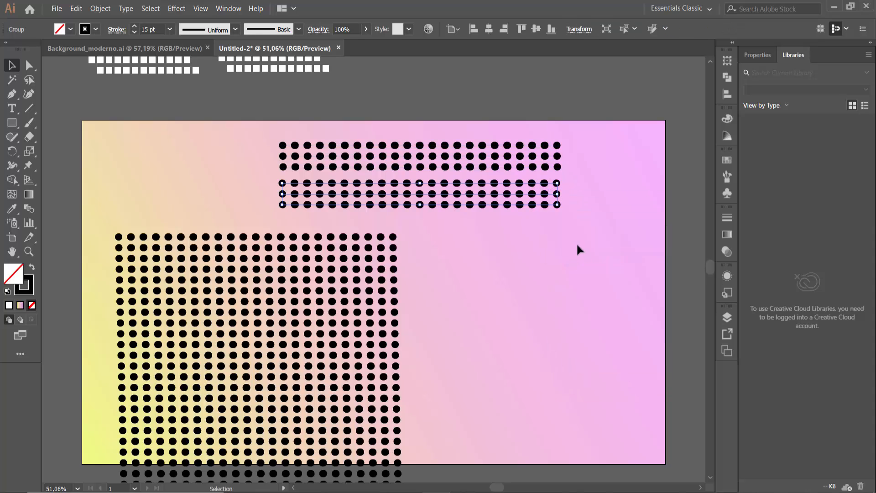
Move the dotted groups off the artboard to just above its upper right part
{"action": "scroll", "coordinate": [576, 246], "scroll_direction": "up", "scroll_amount": 3}
{"action": "left_click_drag", "start_coordinate": [600, 288], "coordinate": [614, 102]}
{"action": "scroll", "coordinate": [433, 254], "scroll_direction": "down", "scroll_amount": 6}
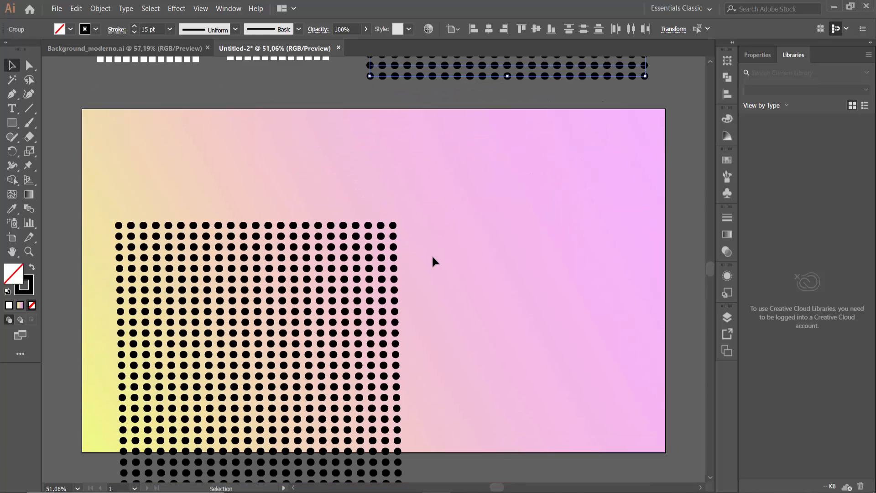
Give all rows of the remaining dot grid a white stroke with a 10 pt weight
{"action": "left_click_drag", "start_coordinate": [391, 128], "coordinate": [295, 476]}
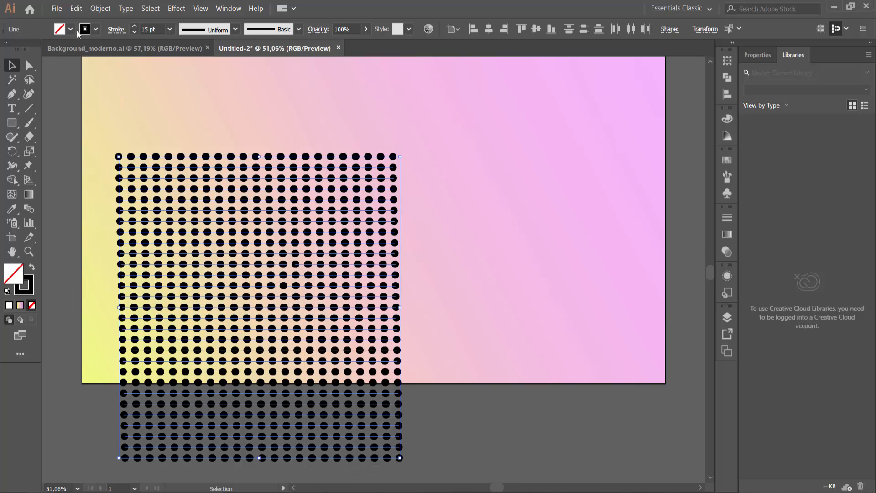
{"action": "left_click", "coordinate": [95, 29]}
{"action": "left_click", "coordinate": [37, 79]}
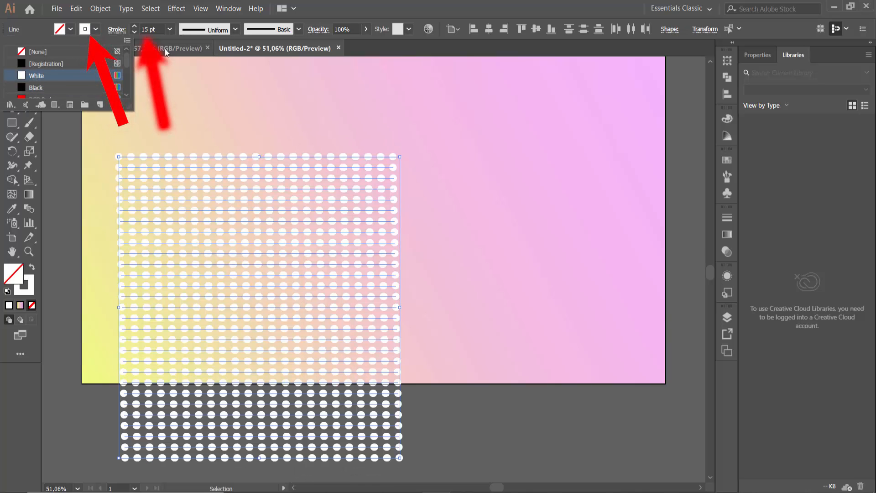
{"action": "left_click", "coordinate": [145, 28]}
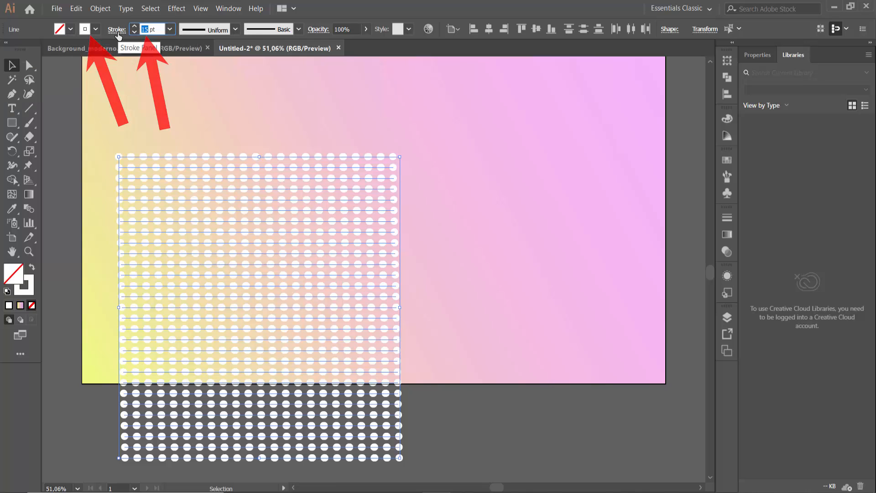
{"action": "type", "text": "10"}
{"action": "key", "text": "Return"}
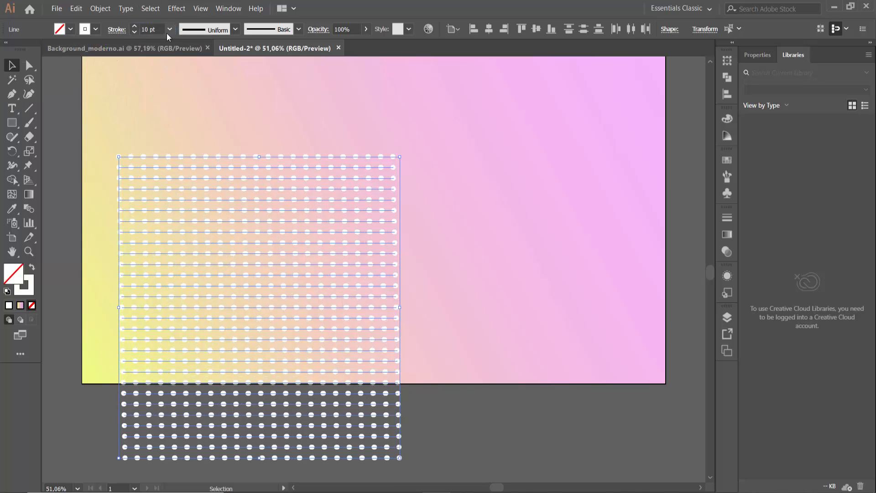
Set the opacity of the white dot grid to 30%
{"action": "left_click_drag", "start_coordinate": [342, 29], "coordinate": [230, 30]}
{"action": "type", "text": "2"}
{"action": "key", "text": "Return"}
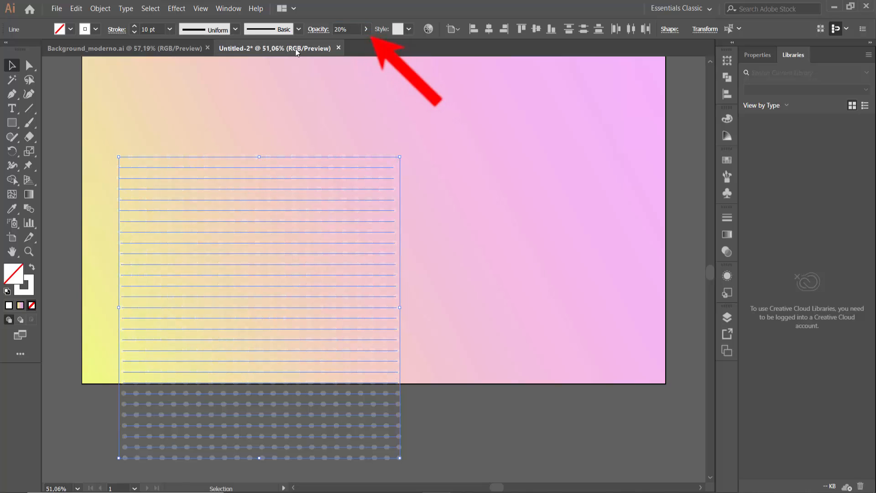
{"action": "scroll", "coordinate": [328, 226], "scroll_direction": "up", "scroll_amount": 3}
{"action": "type", "text": "3"}
{"action": "key", "text": "Return"}
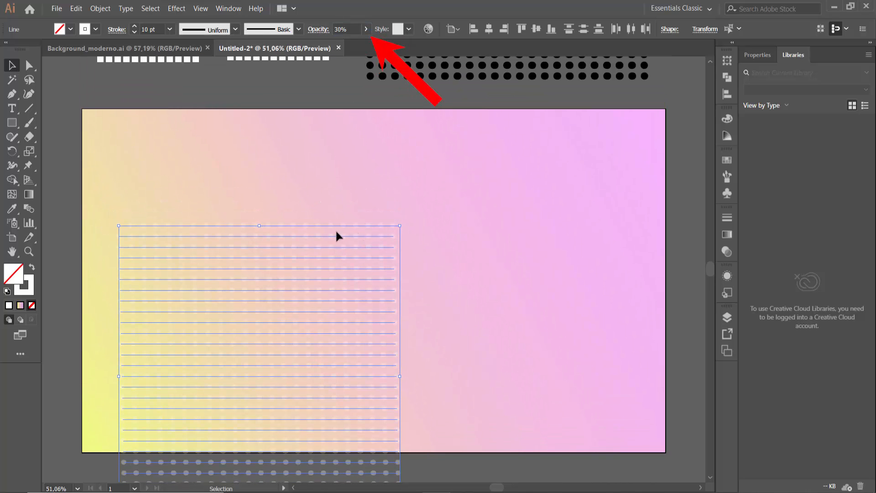
Move the white dot grid off the artboard to just above the groups of white squares
{"action": "left_click_drag", "start_coordinate": [333, 252], "coordinate": [333, 226]}
{"action": "key", "text": "ctrl+z"}
{"action": "scroll", "coordinate": [307, 255], "scroll_direction": "up", "scroll_amount": 4}
{"action": "left_click_drag", "start_coordinate": [325, 358], "coordinate": [286, 103]}
{"action": "scroll", "coordinate": [299, 238], "scroll_direction": "up", "scroll_amount": 3}
{"action": "scroll", "coordinate": [304, 249], "scroll_direction": "up", "scroll_amount": 2}
{"action": "scroll", "coordinate": [303, 182], "scroll_direction": "up", "scroll_amount": 4}
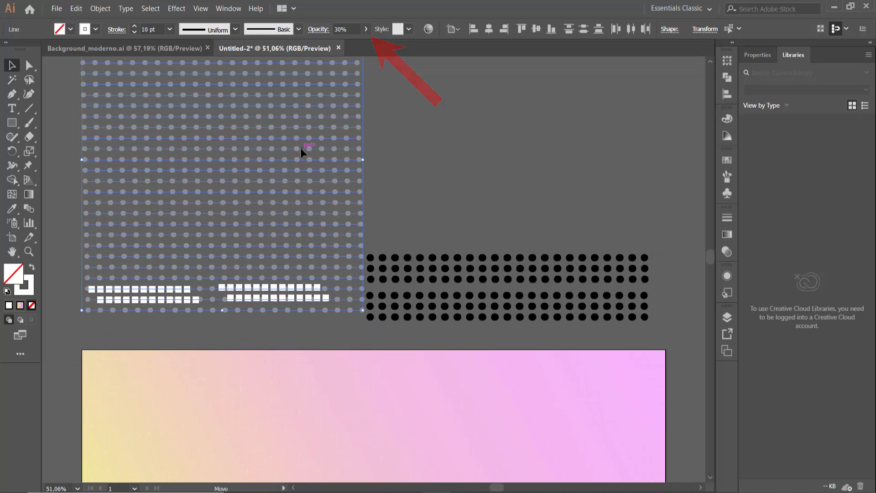
{"action": "left_click_drag", "start_coordinate": [300, 148], "coordinate": [293, 122]}
{"action": "left_click_drag", "start_coordinate": [296, 184], "coordinate": [295, 168]}
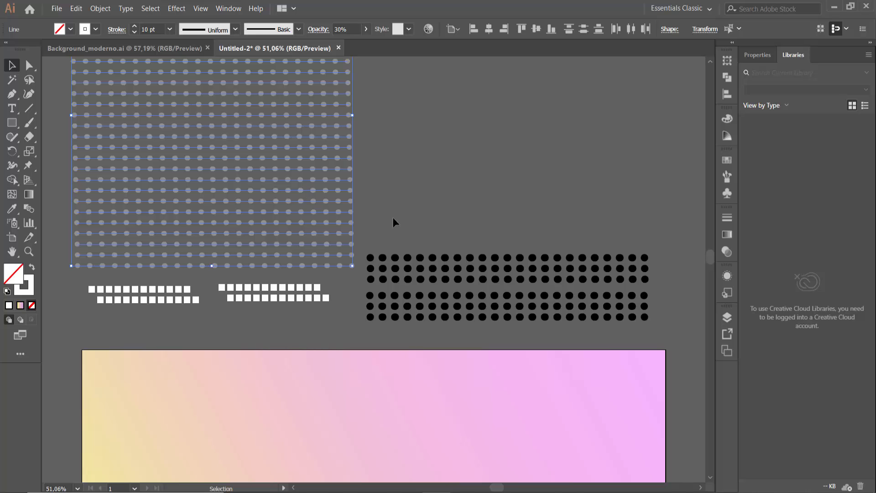
{"action": "left_click", "coordinate": [390, 193]}
Place the reference image bg_modern3.png over the artboard
{"action": "scroll", "coordinate": [392, 275], "scroll_direction": "down", "scroll_amount": 15}
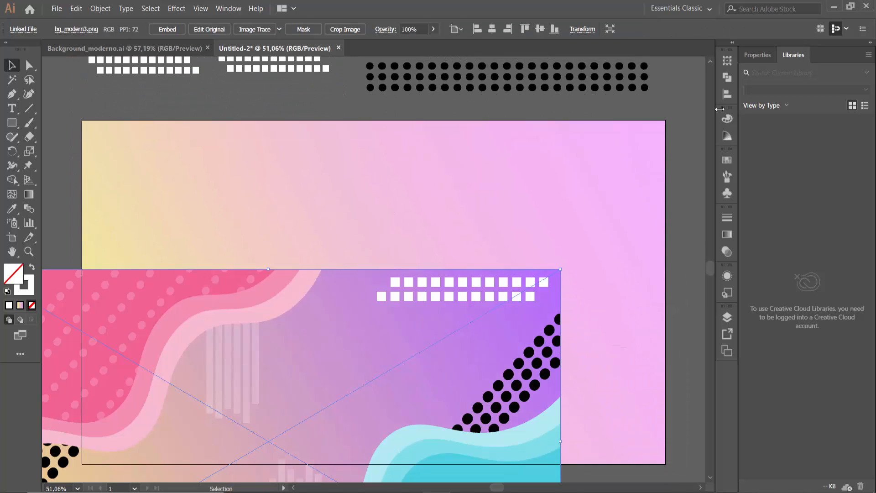
{"action": "left_click_drag", "start_coordinate": [442, 368], "coordinate": [548, 218]}
{"action": "left_click", "coordinate": [696, 198]}
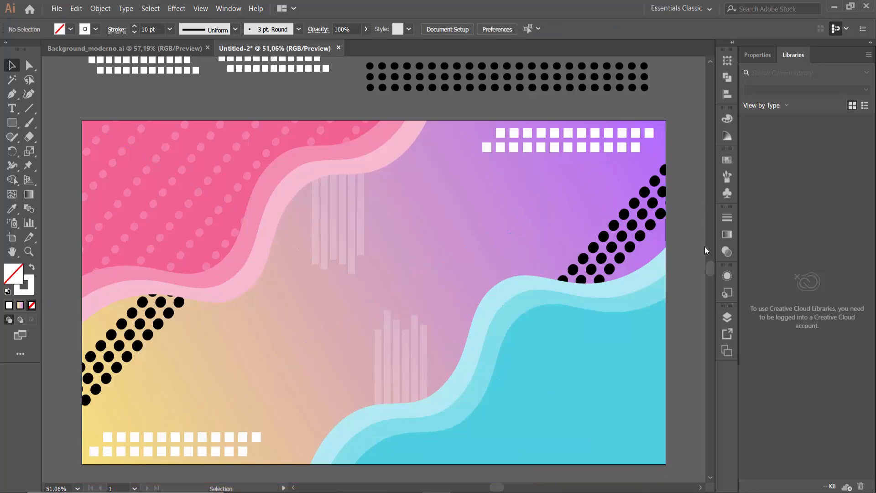
Set the reference image's opacity to 40%
{"action": "scroll", "coordinate": [183, 320], "scroll_direction": "down", "scroll_amount": 1}
{"action": "scroll", "coordinate": [150, 321], "scroll_direction": "down", "scroll_amount": 2}
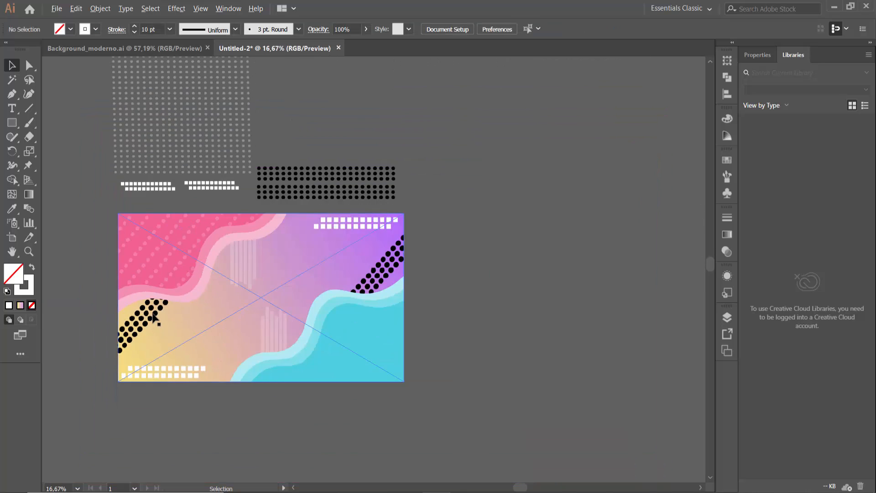
{"action": "left_click", "coordinate": [226, 254]}
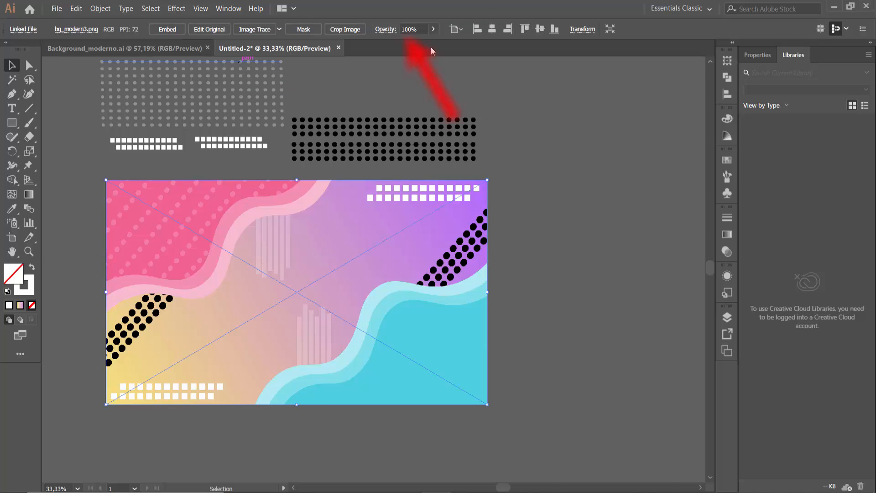
{"action": "left_click_drag", "start_coordinate": [407, 29], "coordinate": [376, 36]}
{"action": "type", "text": "40"}
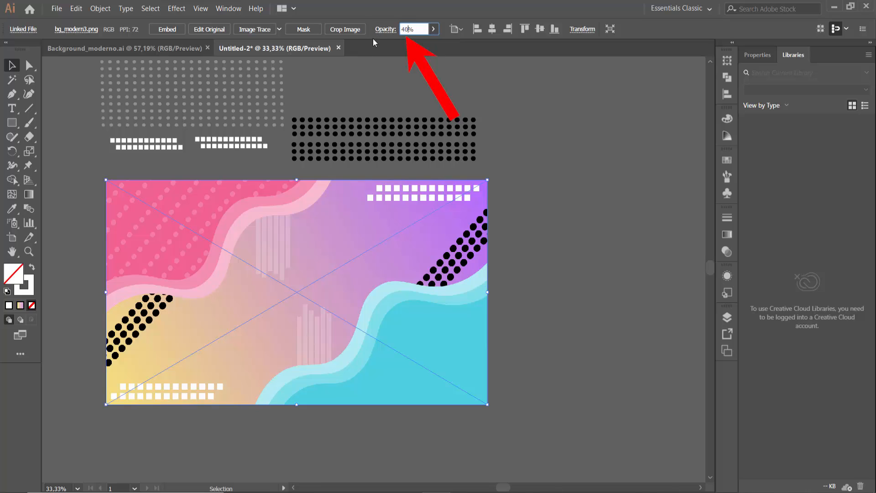
{"action": "key", "text": "Return"}
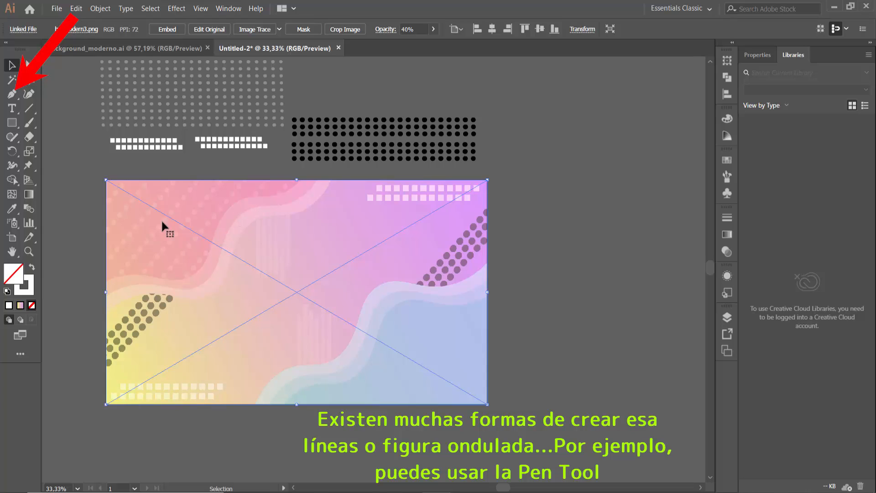
Try tracing the reference's upper left wavy shape with the Pen tool, closing the path outside the artboard
{"action": "left_click", "coordinate": [12, 94]}
{"action": "left_click", "coordinate": [60, 332]}
{"action": "left_click_drag", "start_coordinate": [106, 282], "coordinate": [121, 277]}
{"action": "left_click_drag", "start_coordinate": [162, 277], "coordinate": [202, 270]}
{"action": "left_click_drag", "start_coordinate": [218, 227], "coordinate": [223, 217]}
{"action": "left_click_drag", "start_coordinate": [259, 196], "coordinate": [309, 164]}
{"action": "left_click", "coordinate": [177, 163]}
{"action": "left_click", "coordinate": [88, 162]}
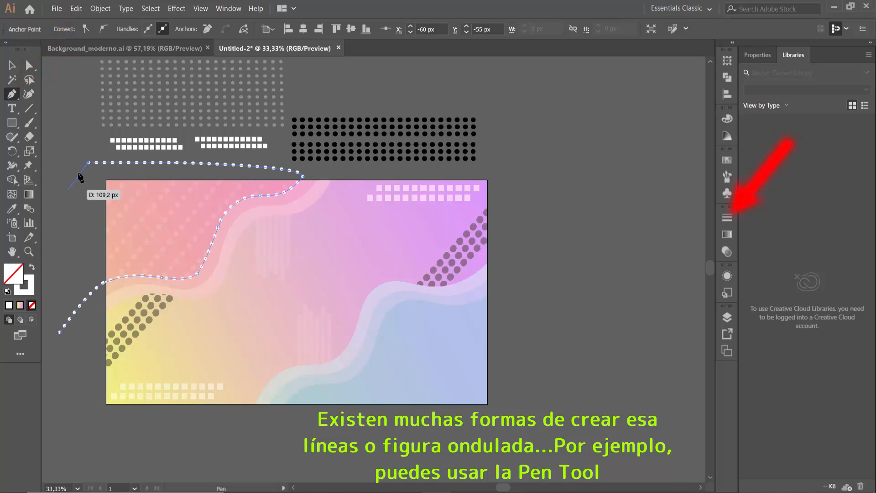
{"action": "left_click", "coordinate": [70, 198]}
{"action": "left_click", "coordinate": [57, 284]}
{"action": "left_click", "coordinate": [59, 332]}
Turn off the dashed stroke on the pen-drawn wavy path, and delete the path
{"action": "left_click", "coordinate": [727, 218]}
{"action": "left_click", "coordinate": [590, 298]}
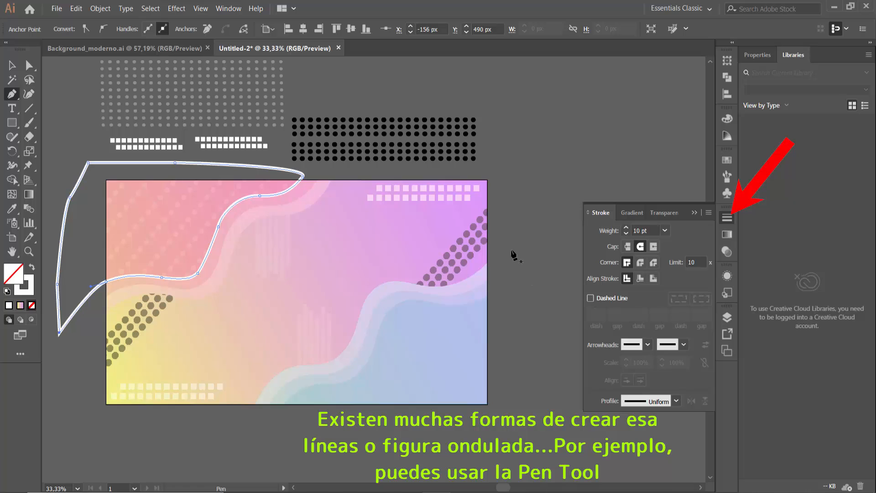
{"action": "left_click", "coordinate": [695, 214]}
{"action": "left_click", "coordinate": [12, 65]}
{"action": "left_click", "coordinate": [72, 175]}
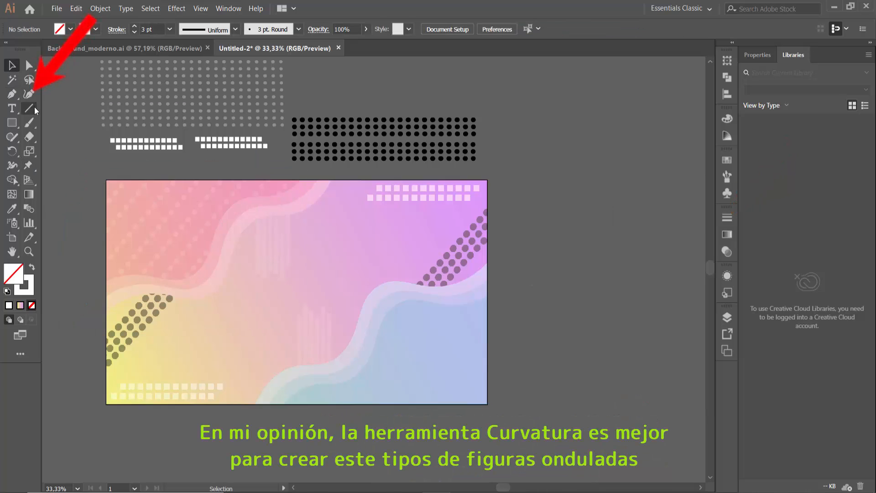
Trace the upper left wavy shape with the Curvature tool, closing the path with straight edges outside the artboard
{"action": "left_click", "coordinate": [29, 94]}
{"action": "left_click", "coordinate": [65, 337]}
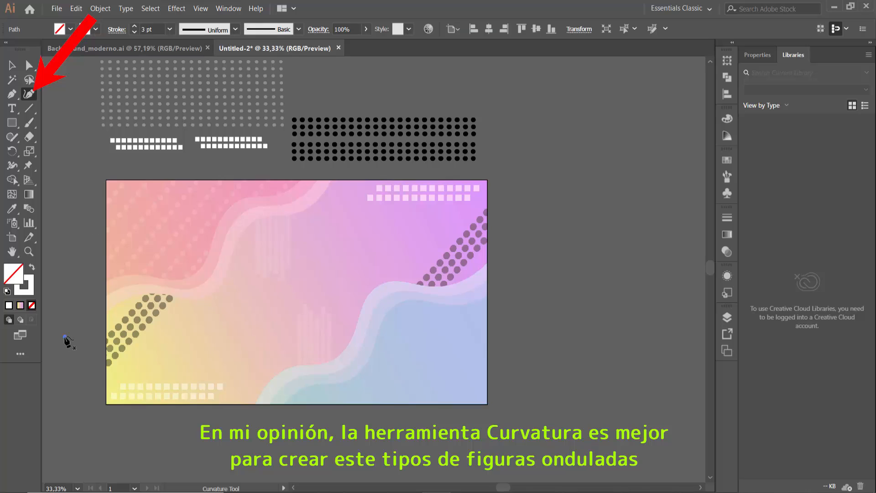
{"action": "left_click", "coordinate": [106, 282]}
{"action": "left_click", "coordinate": [201, 268]}
{"action": "key", "text": "ctrl+z"}
{"action": "key", "text": "ctrl+z"}
{"action": "left_click", "coordinate": [129, 275]}
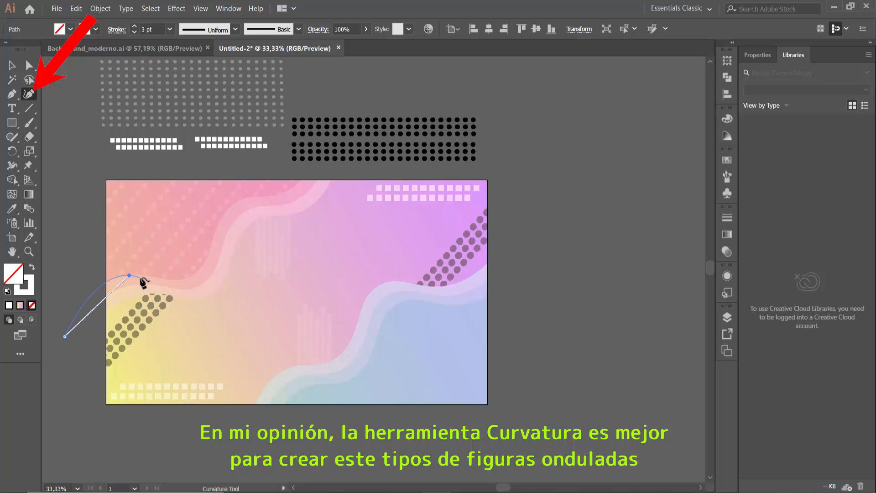
{"action": "left_click", "coordinate": [186, 280]}
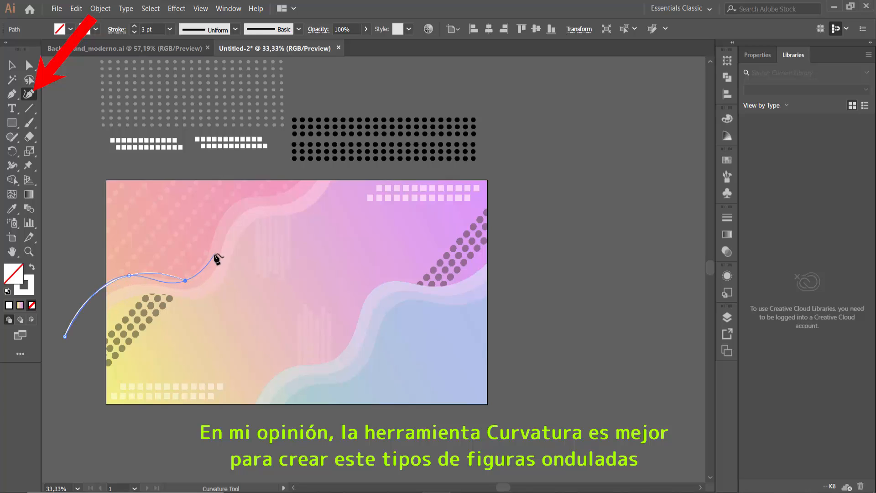
{"action": "left_click", "coordinate": [221, 213]}
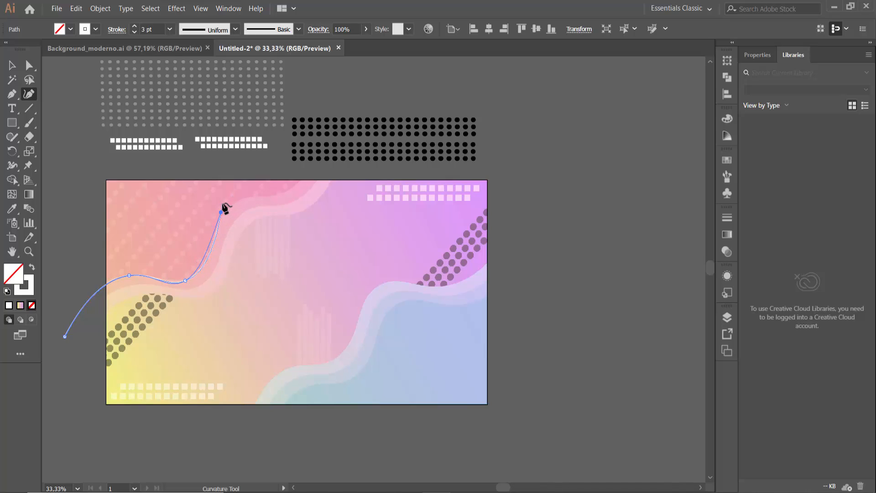
{"action": "left_click", "coordinate": [278, 196]}
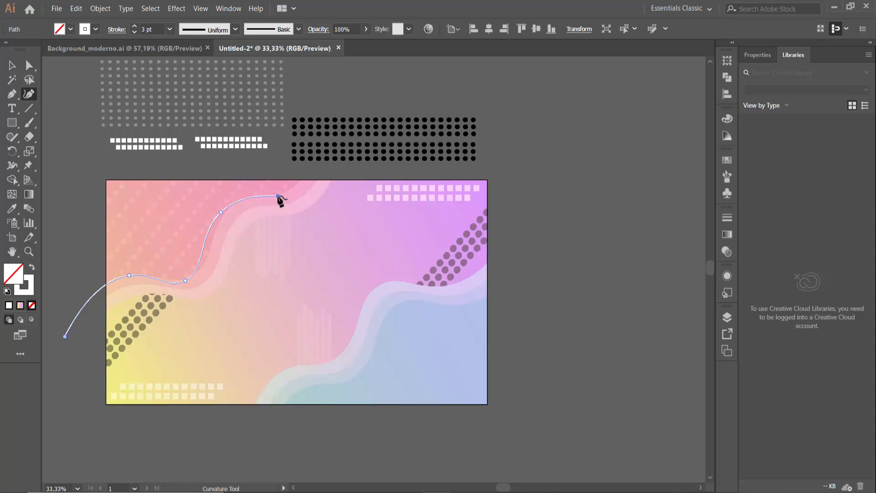
{"action": "left_click", "coordinate": [312, 160]}
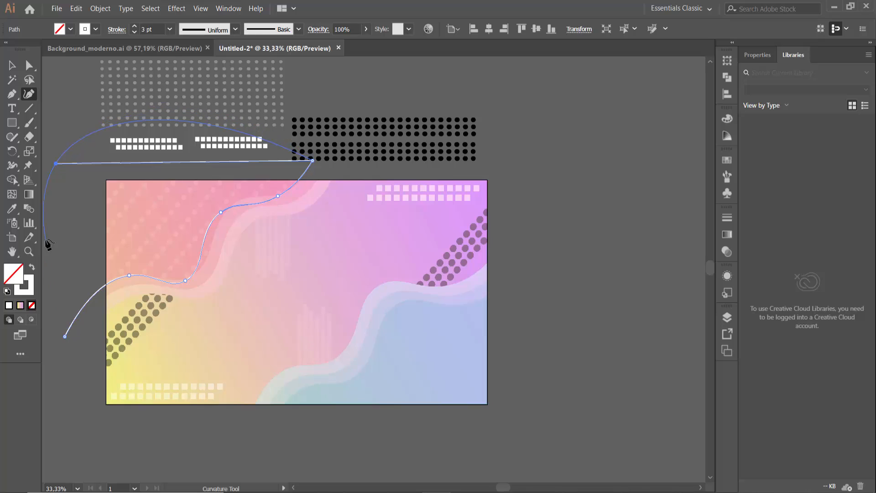
{"action": "left_click", "coordinate": [55, 164]}
{"action": "left_click", "coordinate": [65, 336]}
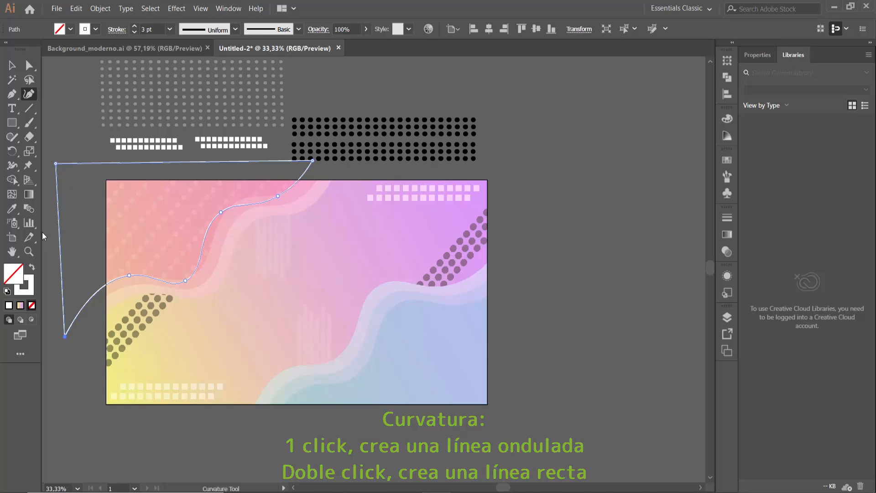
Remove the stroke from the traced wavy shape and fill the shape with orange
{"action": "left_click", "coordinate": [97, 28]}
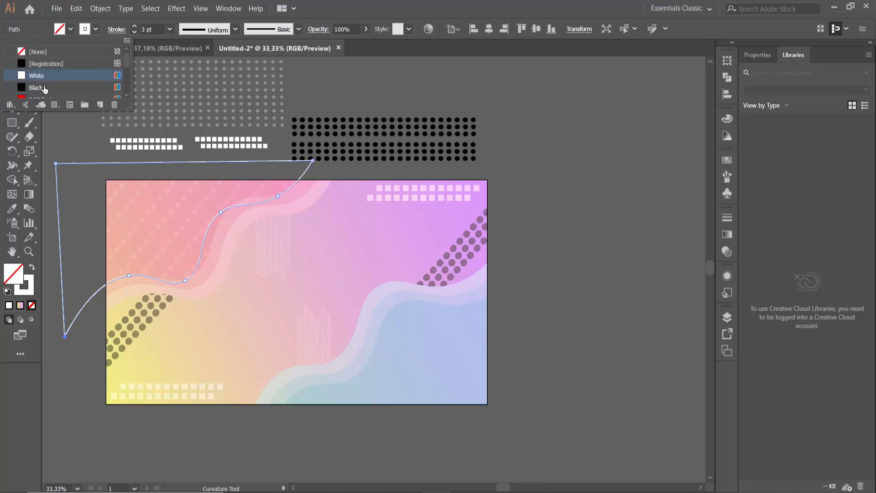
{"action": "left_click", "coordinate": [42, 58]}
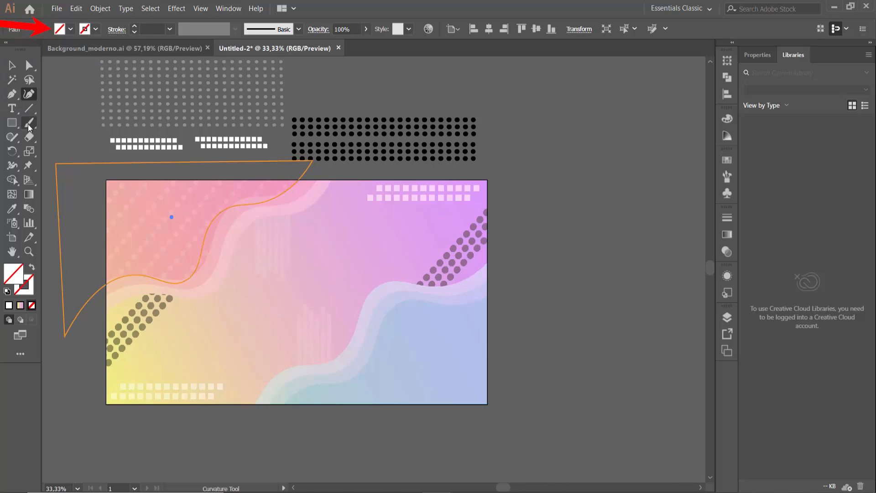
{"action": "left_click", "coordinate": [12, 66]}
{"action": "left_click", "coordinate": [61, 162]}
{"action": "left_click", "coordinate": [95, 31]}
{"action": "scroll", "coordinate": [56, 66], "scroll_direction": "up", "scroll_amount": 4}
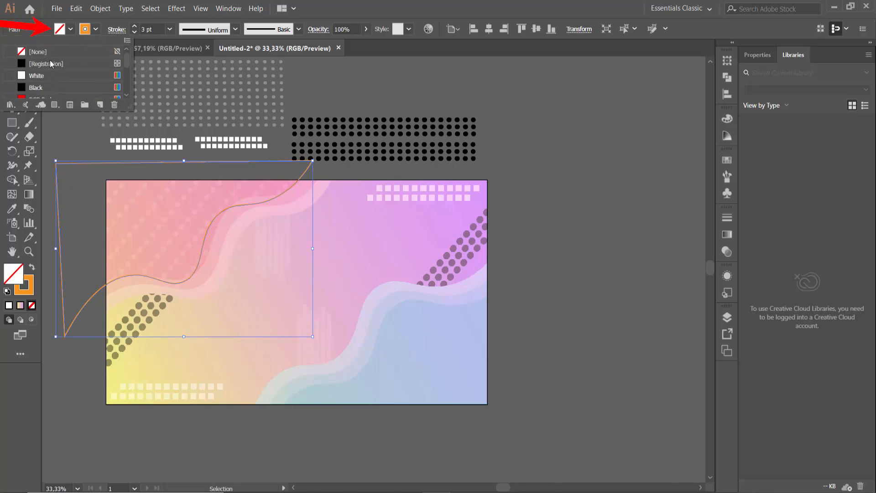
{"action": "left_click", "coordinate": [40, 54]}
{"action": "left_click", "coordinate": [70, 29]}
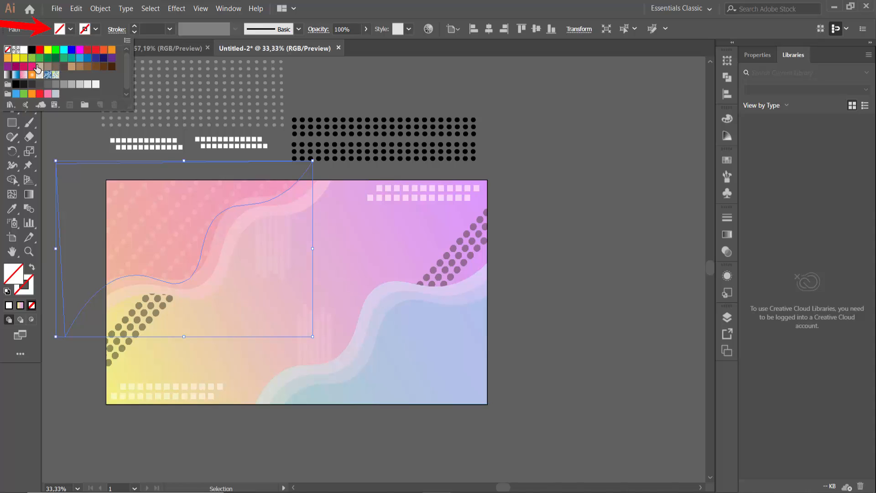
{"action": "left_click", "coordinate": [32, 74]}
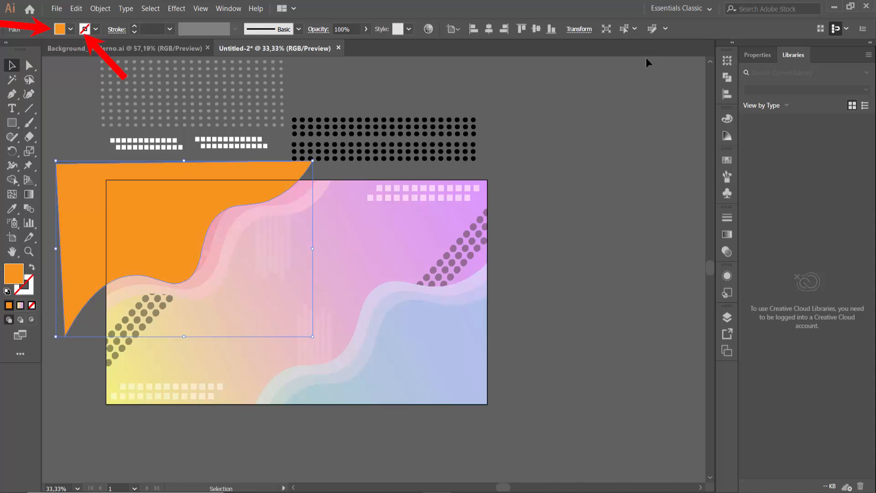
Delete the reference image and shift the orange wavy shape slightly towards the middle of the artboard
{"action": "left_click", "coordinate": [409, 242]}
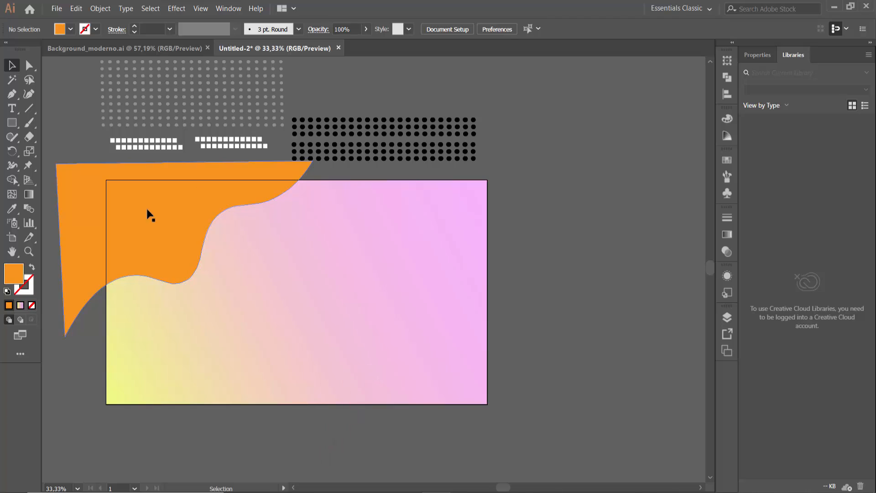
{"action": "left_click_drag", "start_coordinate": [160, 245], "coordinate": [176, 235]}
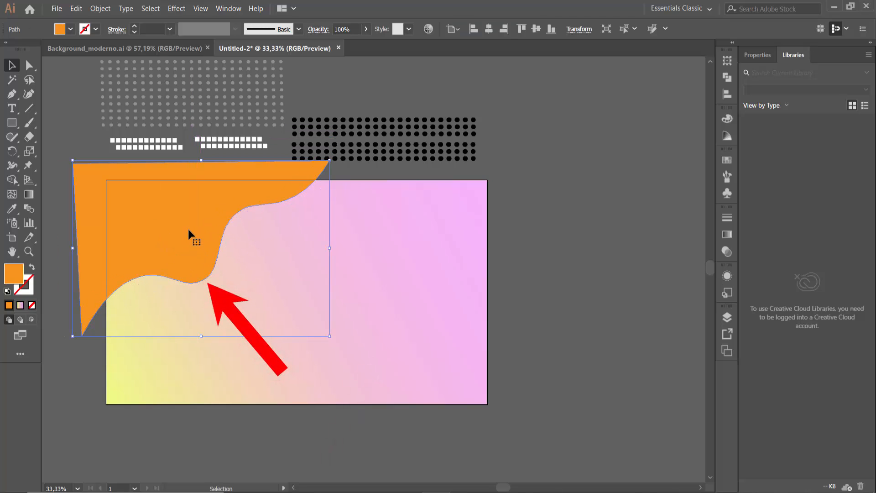
Copy the orange wavy shape towards the artboard's lower right corner and rotate the copy there
{"action": "left_click_drag", "start_coordinate": [176, 245], "coordinate": [427, 312]}
{"action": "left_click_drag", "start_coordinate": [300, 252], "coordinate": [497, 341]}
{"action": "left_click", "coordinate": [595, 291]}
{"action": "left_click", "coordinate": [579, 296]}
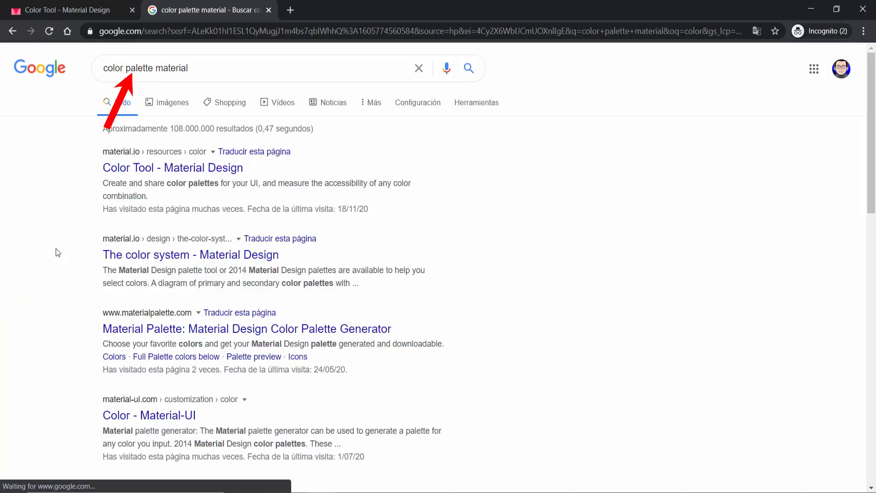
Switch to the browser, open the Material Design Color Tool from the "color palette material" results, and browse its Material palette
{"action": "left_click", "coordinate": [193, 168]}
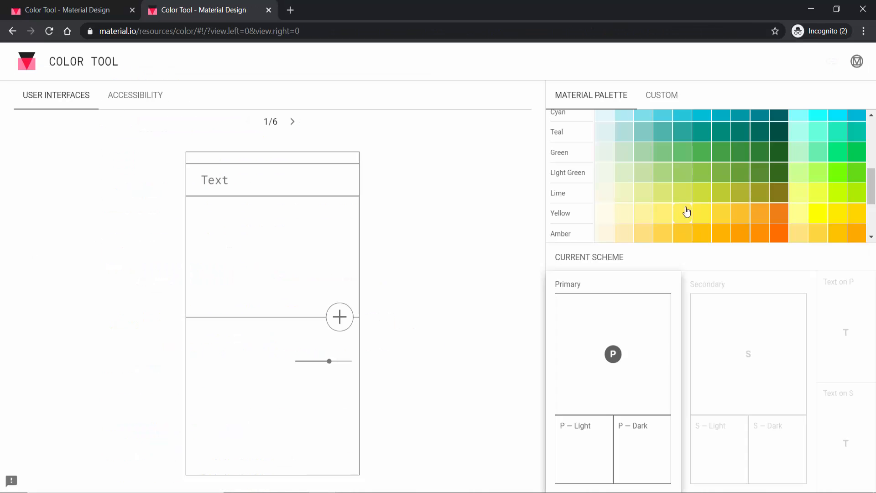
{"action": "scroll", "coordinate": [685, 219], "scroll_direction": "up", "scroll_amount": 3}
{"action": "scroll", "coordinate": [687, 215], "scroll_direction": "down", "scroll_amount": 6}
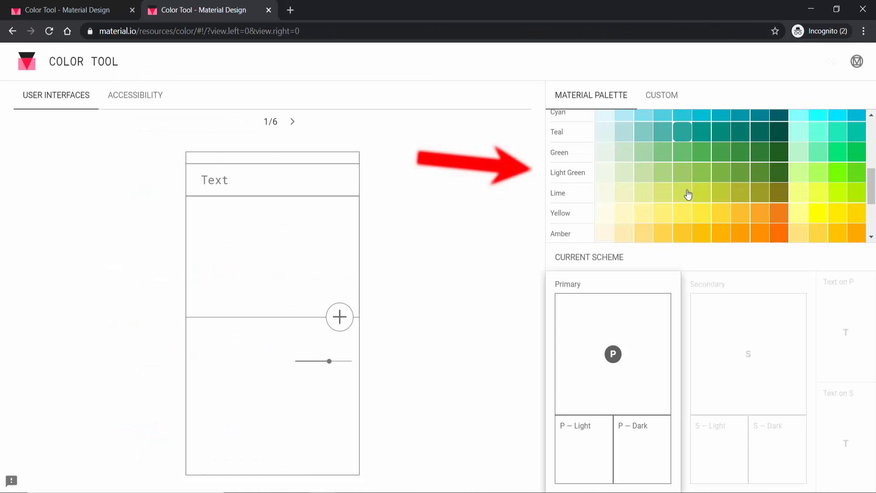
Choose Light Blue 100 from the Material palette as the primary colour and select its hex code, #b3e5fc
{"action": "scroll", "coordinate": [688, 168], "scroll_direction": "up", "scroll_amount": 4}
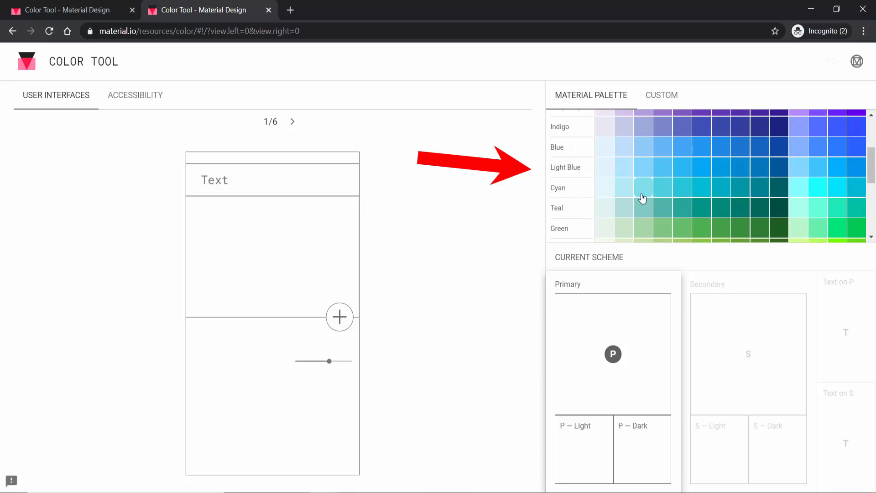
{"action": "left_click", "coordinate": [625, 176]}
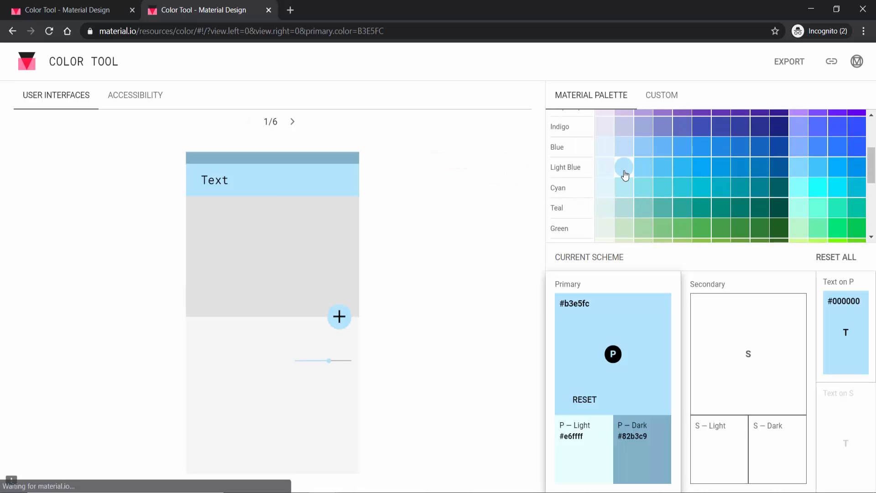
{"action": "left_click", "coordinate": [571, 303]}
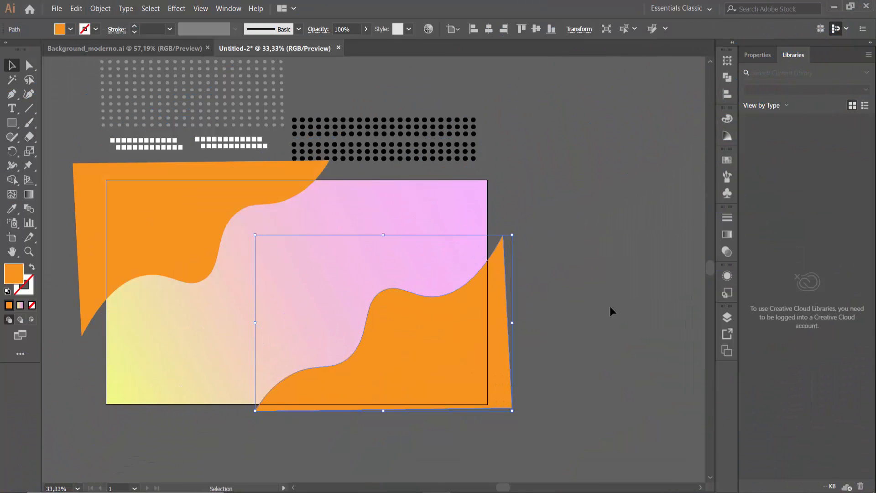
Switch to Illustrator, paste a copy of the lower-right orange wavy shape in front of it, and fill the copy with green
{"action": "left_click", "coordinate": [610, 307]}
{"action": "left_click", "coordinate": [420, 325]}
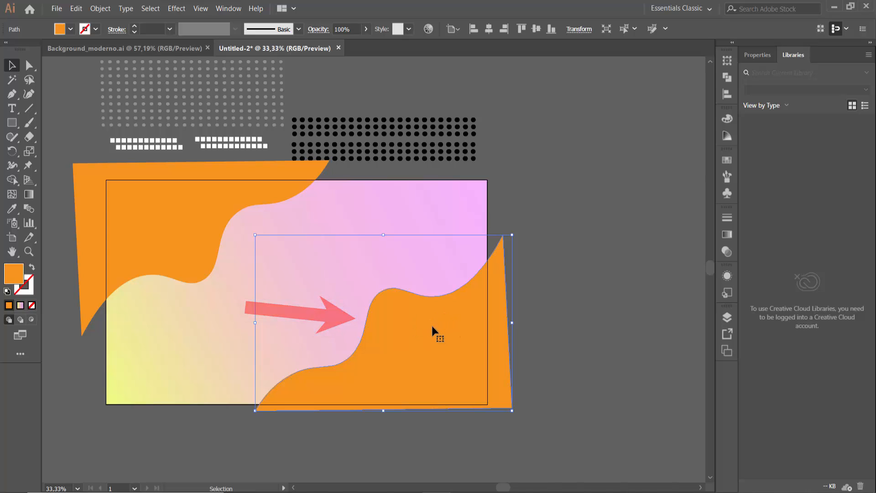
{"action": "key", "text": "ctrl+c"}
{"action": "key", "text": "ctrl+f"}
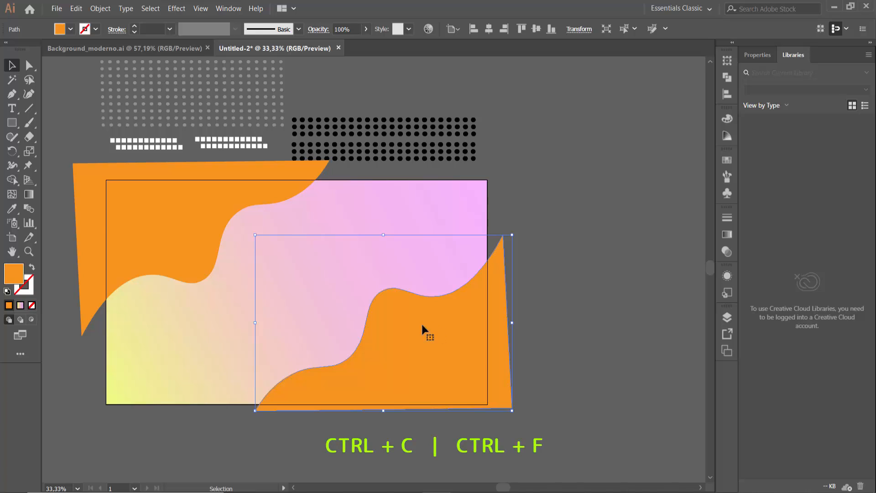
{"action": "left_click", "coordinate": [76, 9]}
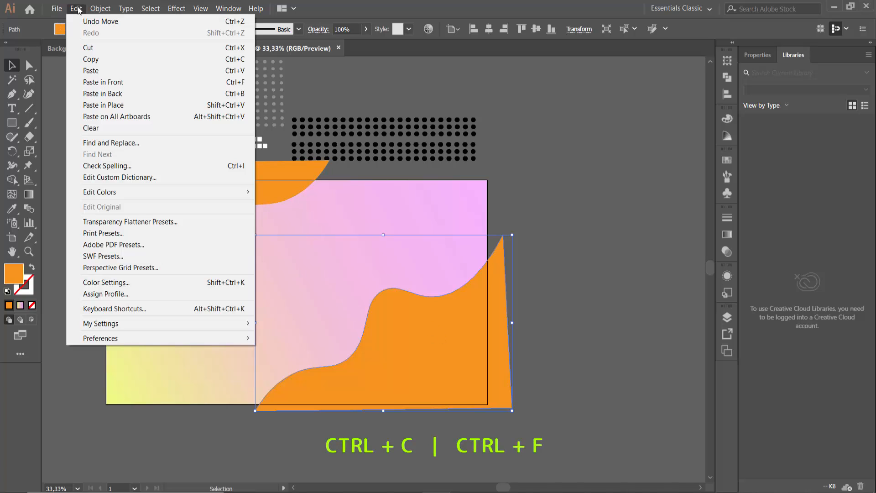
{"action": "left_click", "coordinate": [110, 64]}
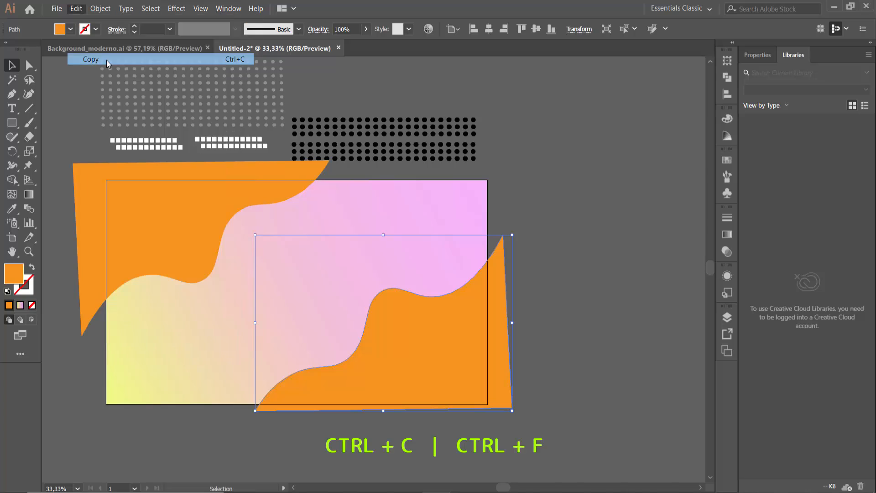
{"action": "left_click", "coordinate": [77, 8]}
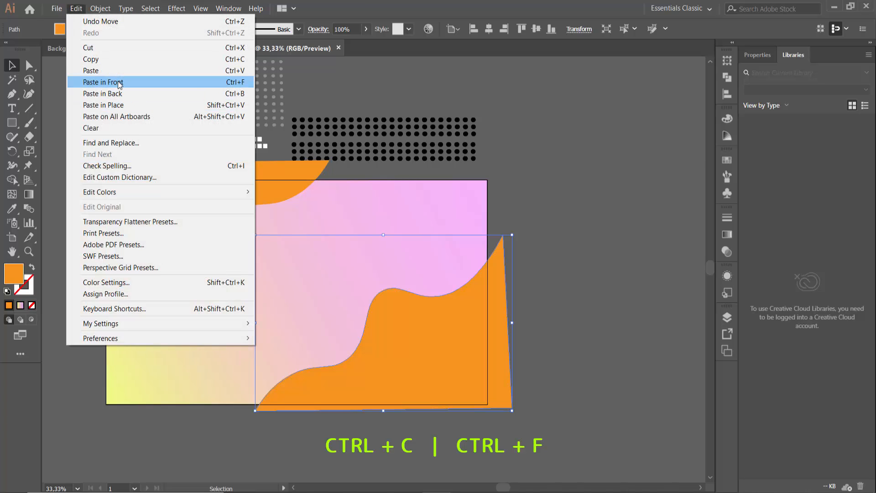
{"action": "left_click", "coordinate": [119, 84]}
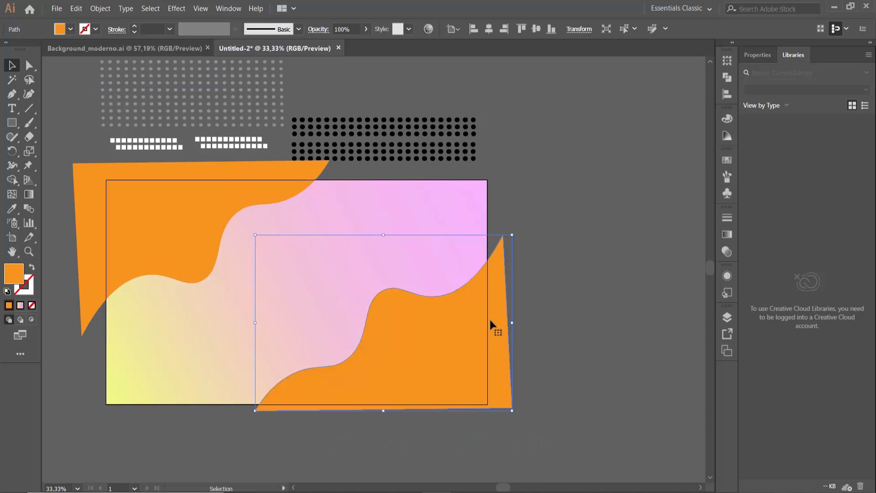
{"action": "left_click", "coordinate": [71, 29]}
{"action": "left_click", "coordinate": [63, 60]}
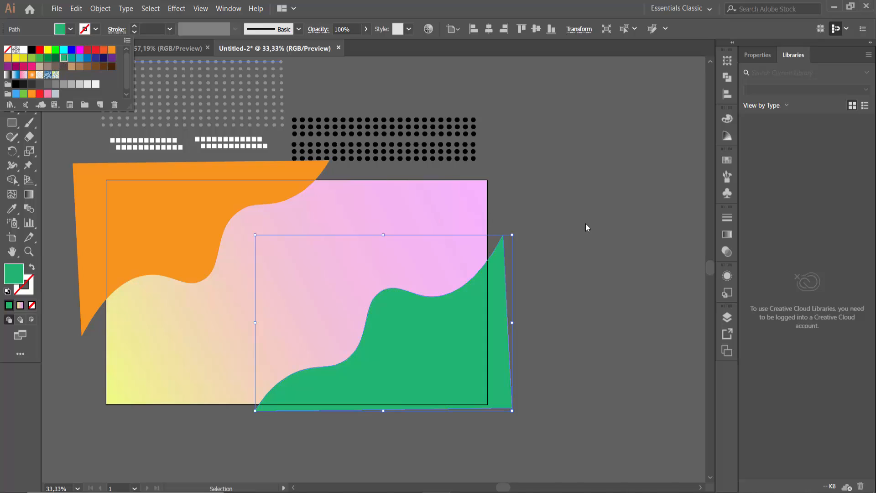
Shift the green copy slightly right and down so an orange band shows along its wavy edge
{"action": "left_click", "coordinate": [584, 227]}
{"action": "key", "text": "shift+Right"}
{"action": "key", "text": "shift+Right"}
{"action": "key", "text": "shift+Right"}
{"action": "key", "text": "shift+Right"}
{"action": "key", "text": "shift+Right"}
{"action": "key", "text": "shift+Down"}
{"action": "key", "text": "shift+Down"}
{"action": "key", "text": "shift+Down"}
{"action": "key", "text": "shift+Down"}
{"action": "key", "text": "shift+Down"}
{"action": "key", "text": "shift+Down"}
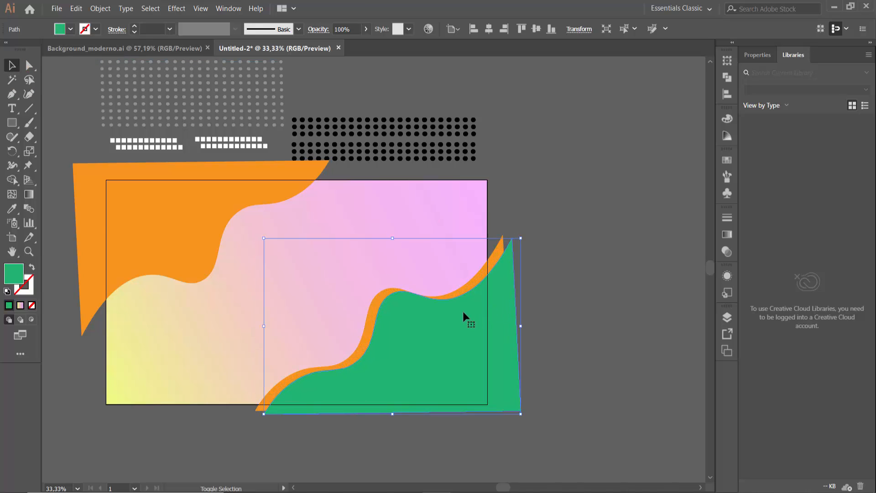
{"action": "left_click", "coordinate": [463, 355], "text": "shift"}
{"action": "left_click", "coordinate": [464, 356]}
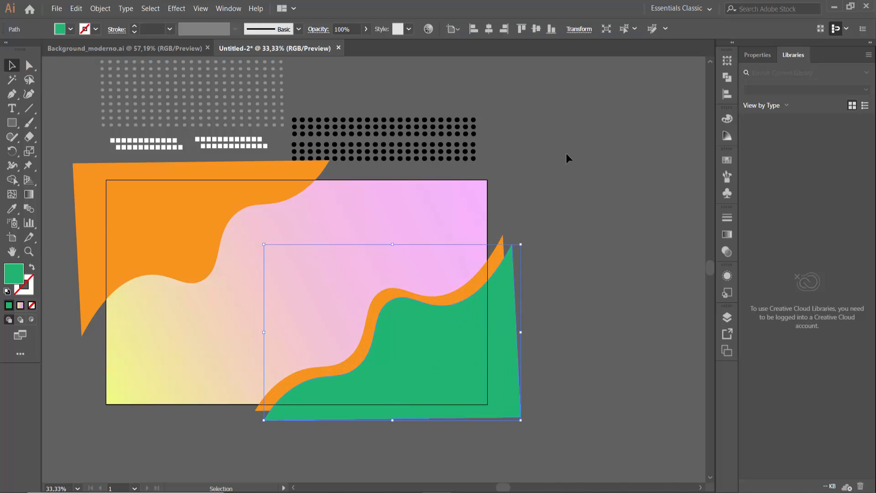
Duplicate the green wavy shape in place in front and fill the duplicate with grey
{"action": "key", "text": "ctrl+c"}
{"action": "left_click", "coordinate": [71, 29]}
{"action": "left_click", "coordinate": [63, 89]}
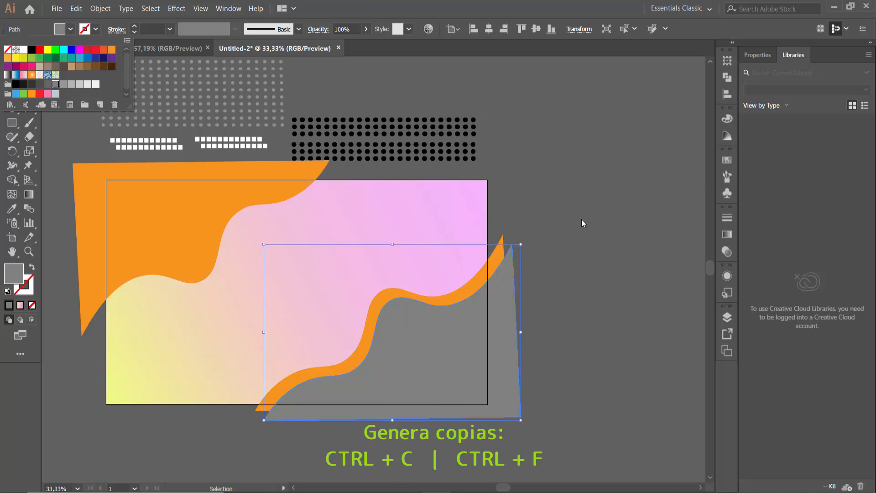
{"action": "left_click", "coordinate": [582, 219]}
Shift the grey copy slightly right and down to leave a green band along the wavy edge, and deselect it
{"action": "key", "text": "shift+Right"}
{"action": "key", "text": "shift+Left"}
{"action": "key", "text": "shift+Right"}
{"action": "key", "text": "shift+Right"}
{"action": "key", "text": "shift+Right"}
{"action": "key", "text": "shift+Right"}
{"action": "key", "text": "shift+Right"}
{"action": "key", "text": "shift+Right"}
{"action": "key", "text": "shift+Down"}
{"action": "key", "text": "shift+Down"}
{"action": "key", "text": "shift+Down"}
{"action": "key", "text": "shift+Down"}
{"action": "key", "text": "shift+Down"}
{"action": "key", "text": "shift+Down"}
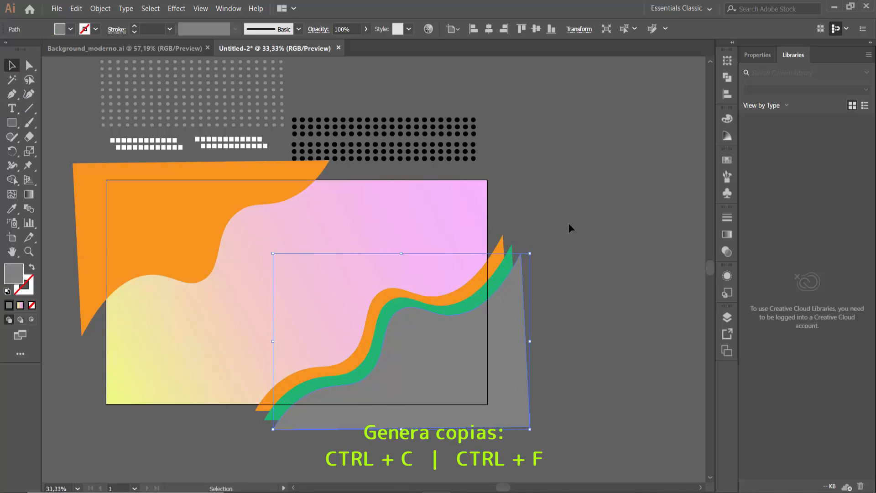
{"action": "left_click", "coordinate": [569, 222]}
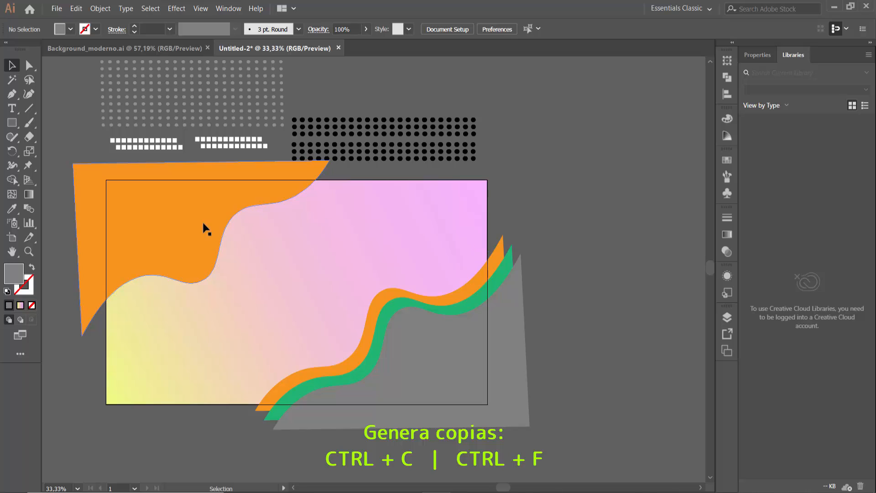
Paste a copy of the upper-left orange wavy shape in front of it and fill the copy with light brown
{"action": "left_click", "coordinate": [220, 203]}
{"action": "left_click", "coordinate": [76, 8]}
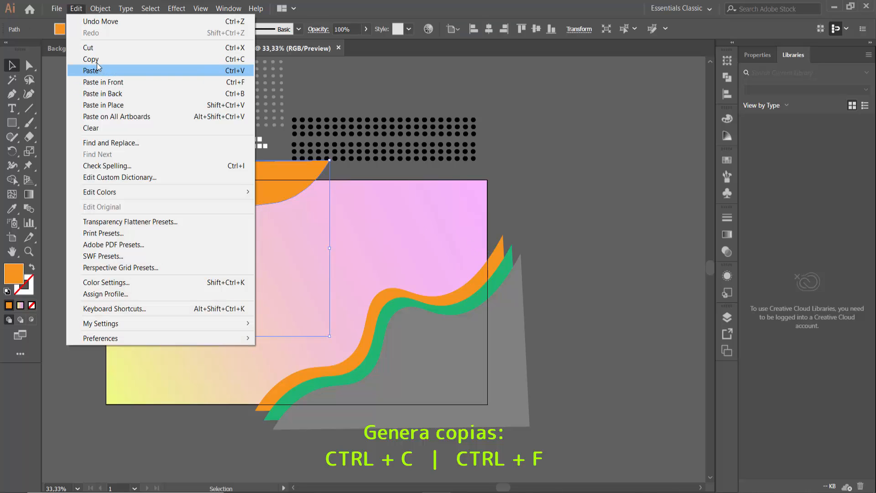
{"action": "left_click", "coordinate": [92, 59]}
{"action": "left_click", "coordinate": [76, 8]}
{"action": "left_click", "coordinate": [127, 84]}
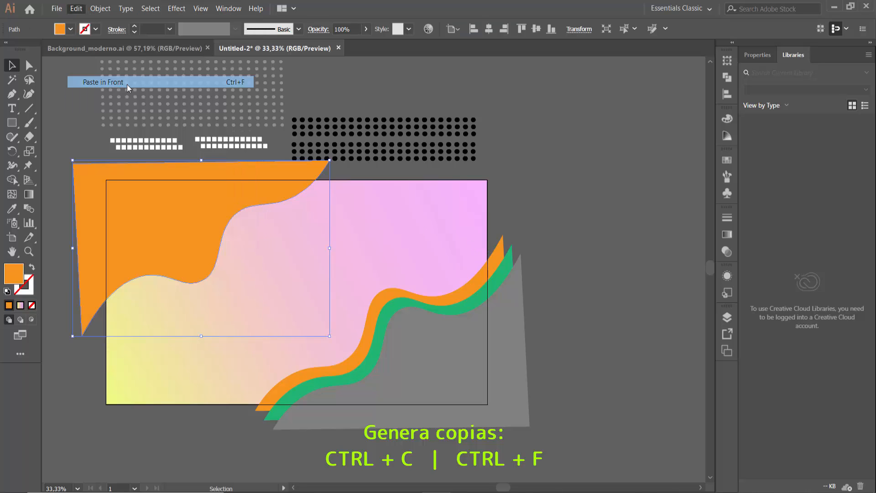
{"action": "left_click", "coordinate": [70, 29]}
{"action": "left_click", "coordinate": [78, 78]}
Shift the light brown copy slightly left and up so an orange band shows along its wavy edge
{"action": "left_click", "coordinate": [188, 204]}
{"action": "key", "text": "shift+Left"}
{"action": "key", "text": "shift+Left"}
{"action": "key", "text": "shift+Left"}
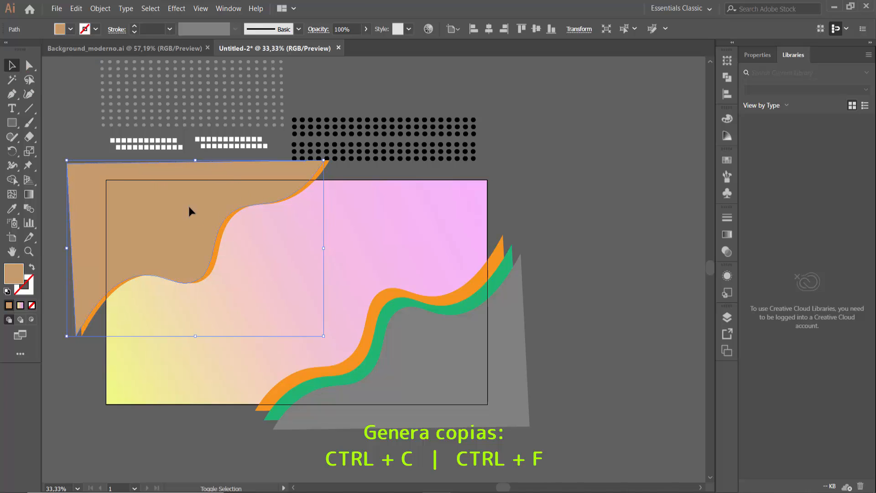
{"action": "key", "text": "shift+Up"}
{"action": "key", "text": "shift+Up"}
{"action": "key", "text": "shift+Up"}
Duplicate the light brown wavy shape in place in front and fill the duplicate with yellow-green
{"action": "key", "text": "ctrl+c"}
{"action": "key", "text": "ctrl+f"}
{"action": "left_click", "coordinate": [70, 30]}
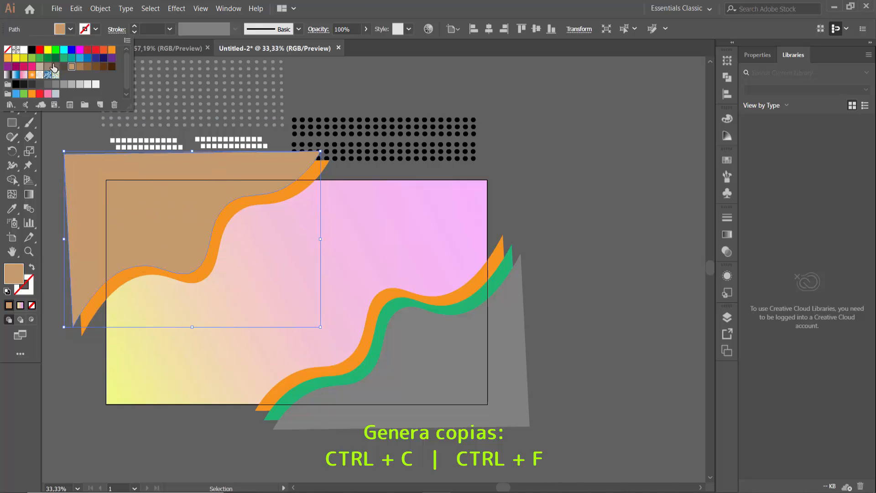
{"action": "left_click", "coordinate": [22, 69]}
{"action": "left_click", "coordinate": [246, 169]}
Shift the yellow-green copy slightly left and up to leave a light brown band along the wavy edge
{"action": "key", "text": "shift+Left"}
{"action": "key", "text": "shift+Left"}
{"action": "key", "text": "shift+Left"}
{"action": "key", "text": "shift+Up"}
{"action": "key", "text": "shift+Up"}
{"action": "key", "text": "shift+Up"}
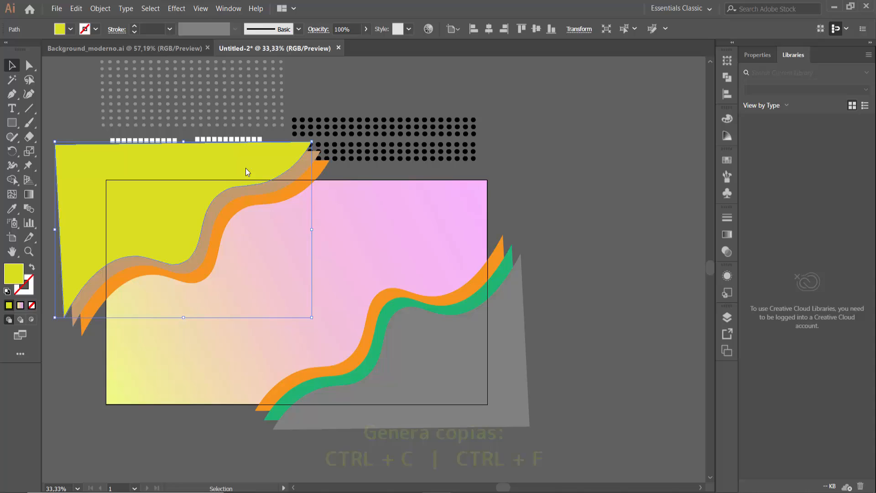
{"action": "left_click", "coordinate": [726, 159]}
{"action": "left_click", "coordinate": [561, 120]}
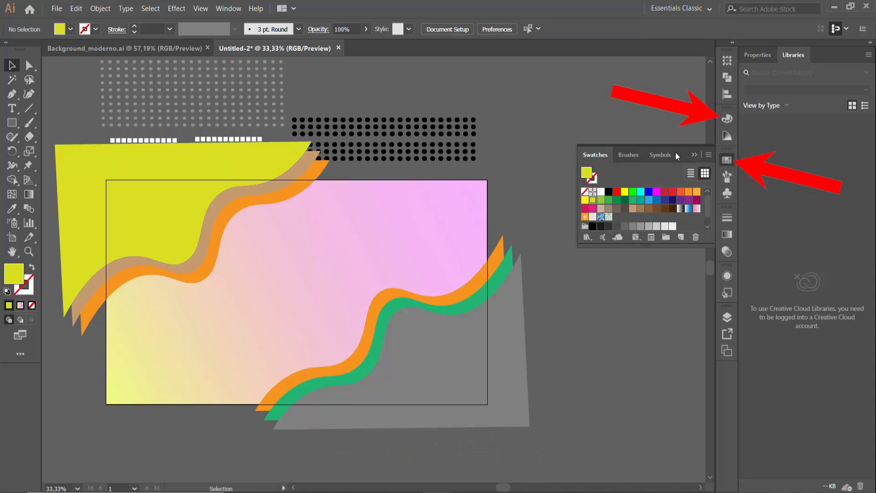
{"action": "left_click", "coordinate": [694, 155]}
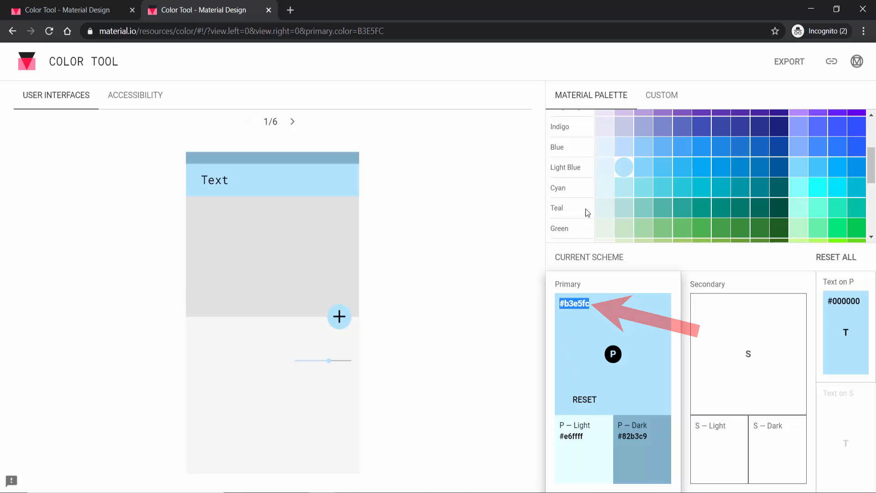
Copy the hex code #b3e5fc from the browser's Color Tool and apply it in Illustrator as the grey wavy shape's fill
{"action": "right_click", "coordinate": [581, 304]}
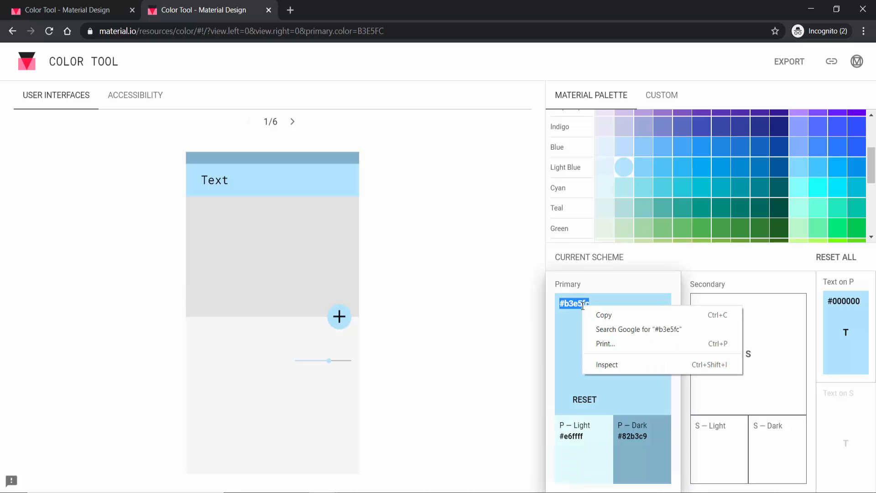
{"action": "left_click", "coordinate": [603, 316]}
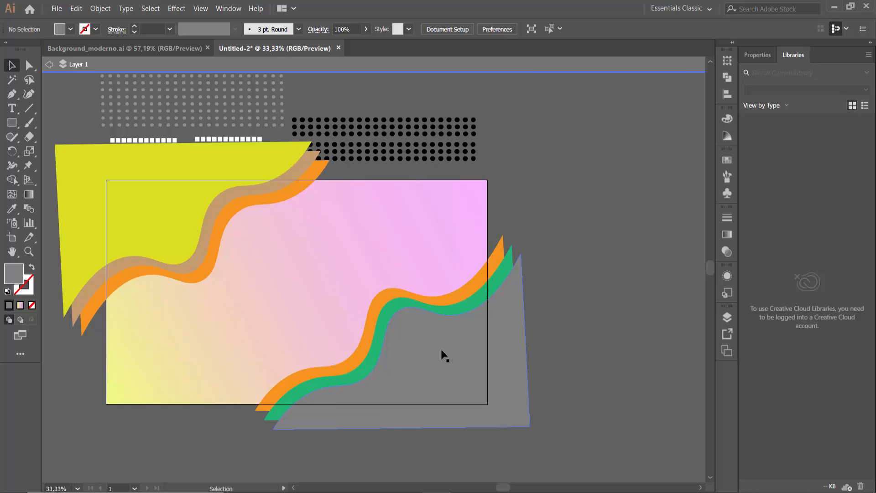
{"action": "left_click", "coordinate": [434, 348]}
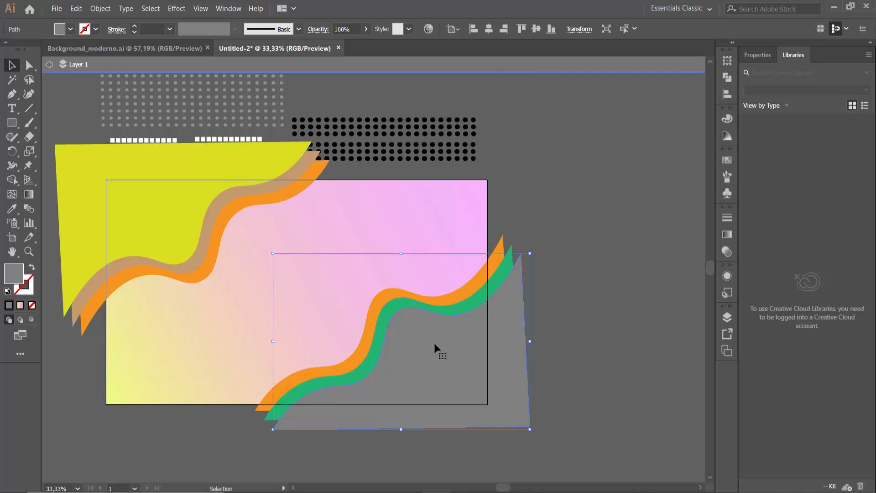
{"action": "left_click", "coordinate": [727, 120]}
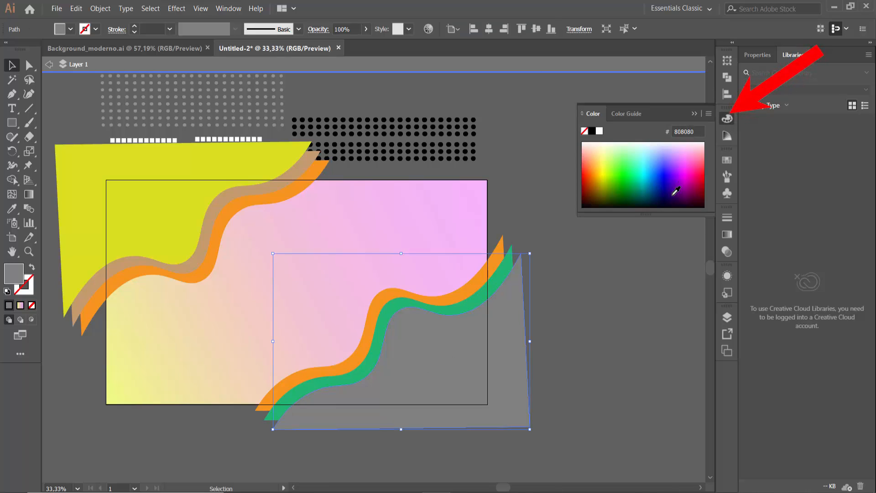
{"action": "left_click", "coordinate": [690, 134]}
{"action": "key", "text": "ctrl+v"}
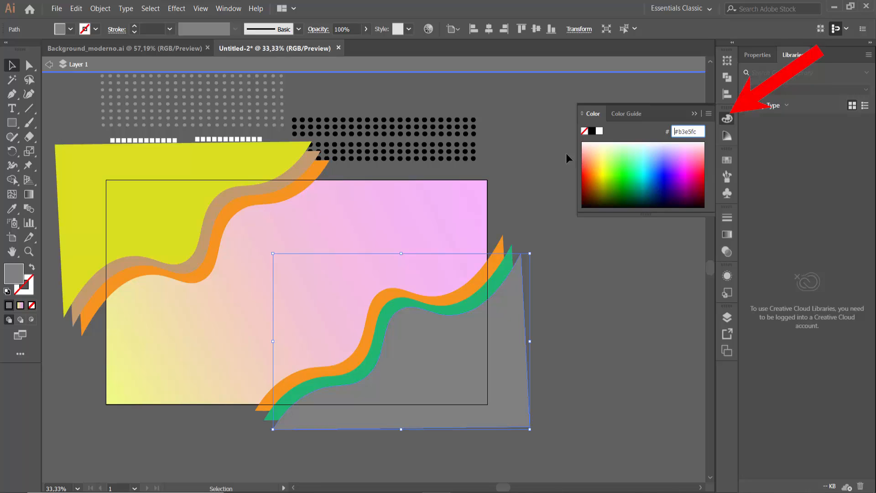
{"action": "key", "text": "Return"}
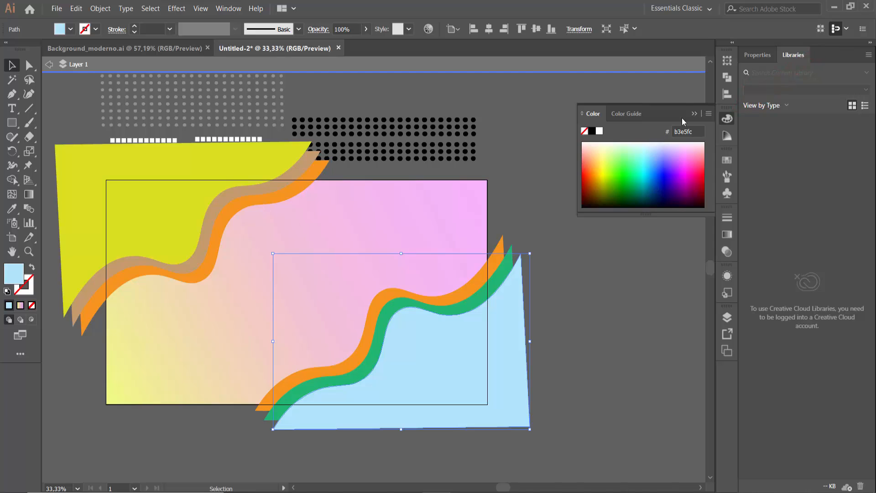
{"action": "left_click", "coordinate": [695, 113]}
{"action": "left_click", "coordinate": [613, 200]}
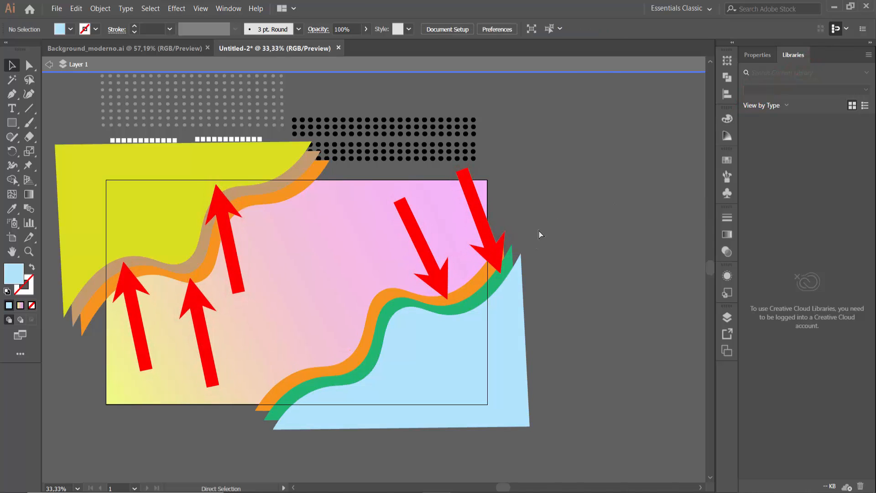
Pick Pink 300 in the browser's Color Tool and apply its hex code f06292 in Illustrator to the yellow-green wavy shape
{"action": "left_click", "coordinate": [474, 304]}
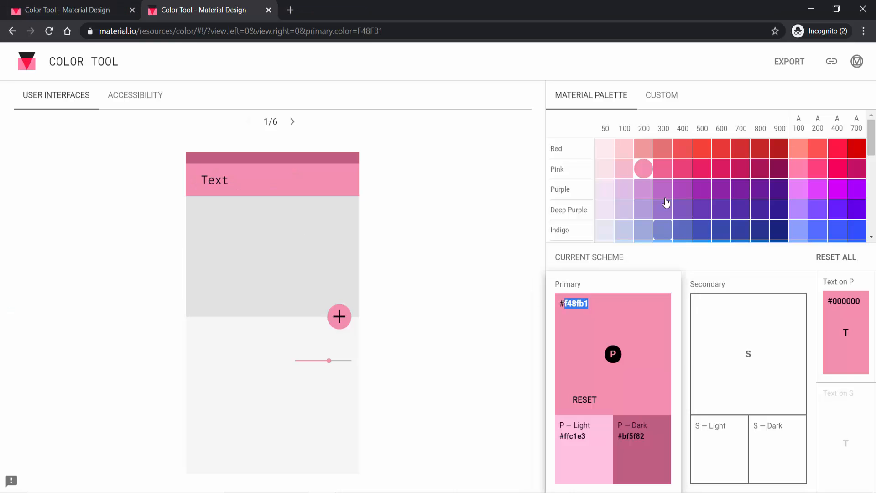
{"action": "left_click", "coordinate": [663, 169]}
{"action": "double_click", "coordinate": [577, 303]}
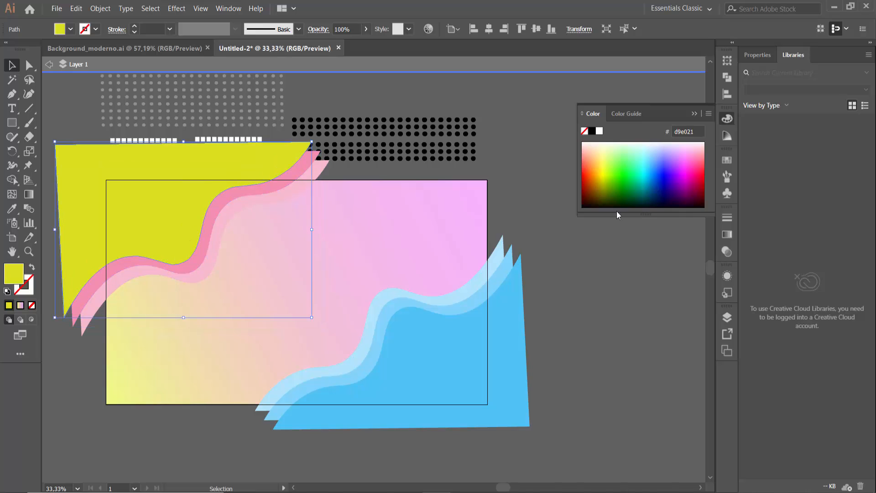
{"action": "left_click", "coordinate": [684, 132]}
{"action": "key", "text": "ctrl+v"}
{"action": "key", "text": "Return"}
{"action": "left_click", "coordinate": [530, 205]}
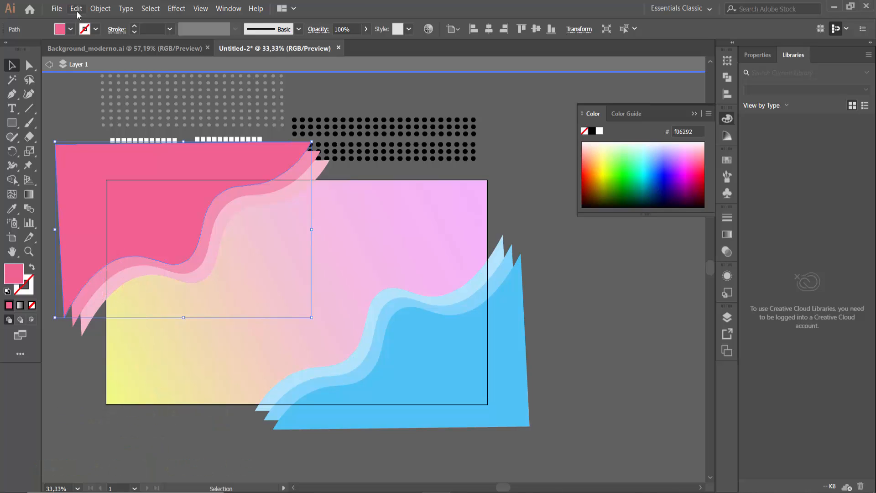
Copy the frontmost pink wavy shape and paste the duplicate in front, in the same place
{"action": "left_click", "coordinate": [76, 11]}
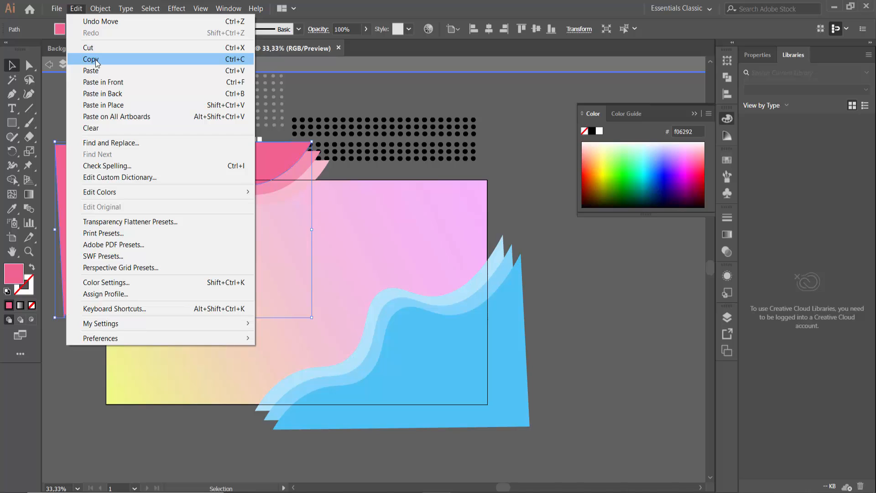
{"action": "left_click", "coordinate": [95, 60]}
{"action": "left_click", "coordinate": [76, 9]}
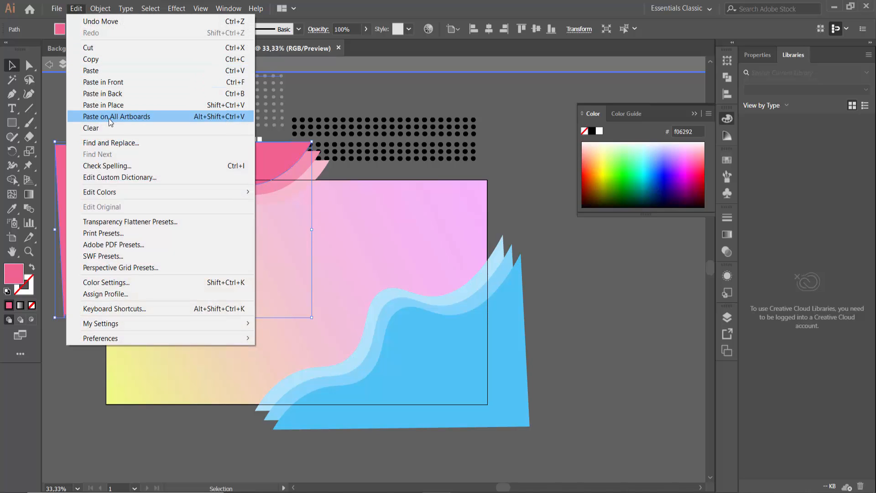
{"action": "left_click", "coordinate": [115, 87]}
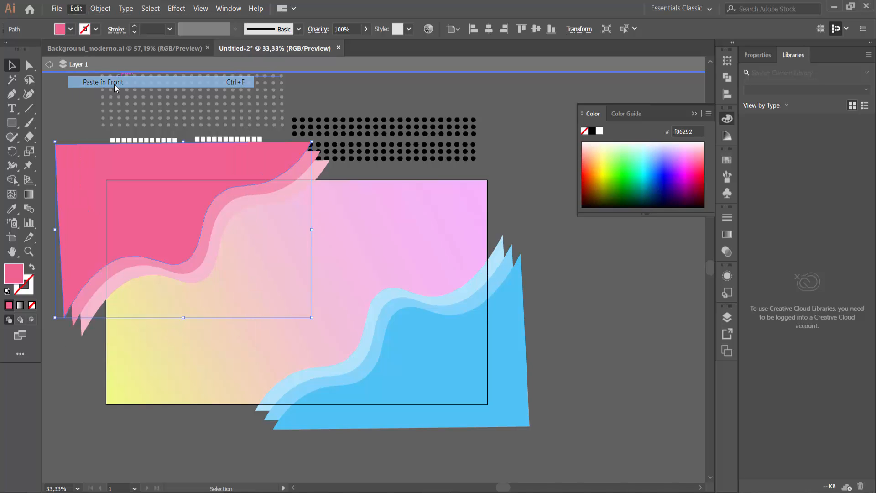
Group all the rows of the large grey dot grid above the artboard
{"action": "left_click", "coordinate": [203, 143]}
{"action": "scroll", "coordinate": [201, 144], "scroll_direction": "up", "scroll_amount": 5}
{"action": "scroll", "coordinate": [200, 145], "scroll_direction": "up", "scroll_amount": 3}
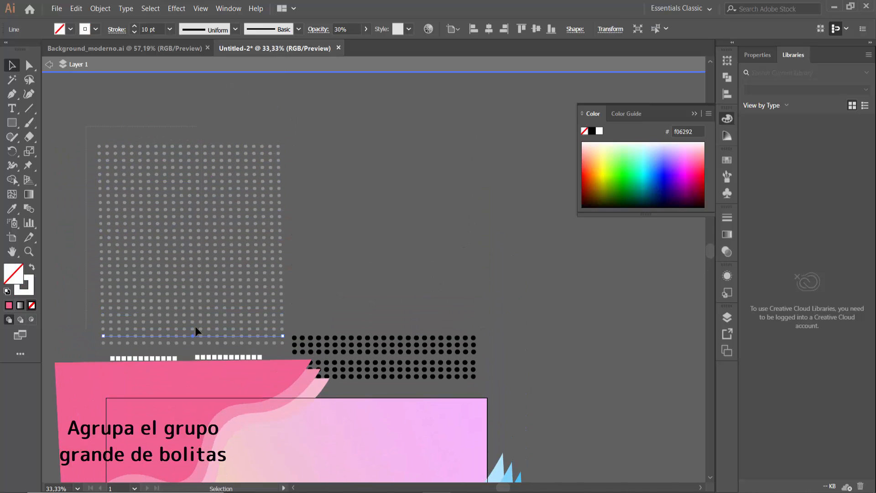
{"action": "key", "text": "ctrl+a"}
{"action": "right_click", "coordinate": [237, 219]}
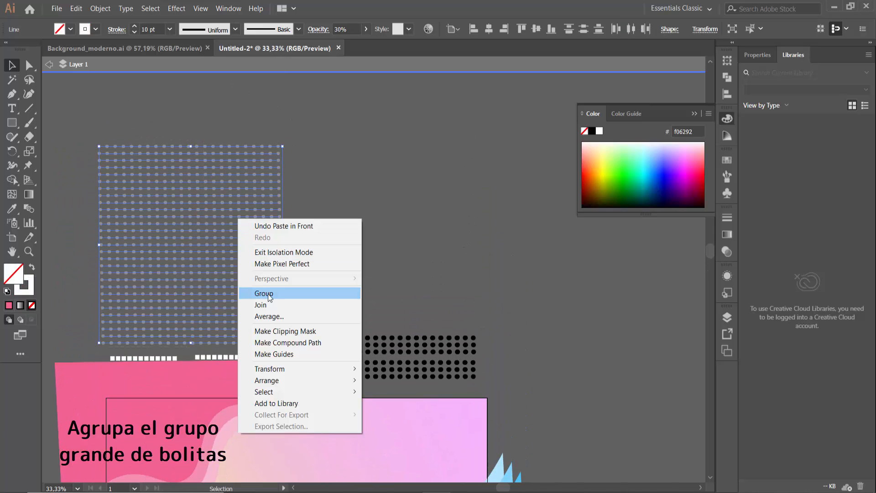
{"action": "left_click", "coordinate": [269, 297]}
Rotate the dot group about 45 degrees, enlarge it and place it over the pink wavy corner shapes
{"action": "left_click_drag", "start_coordinate": [248, 126], "coordinate": [231, 129]}
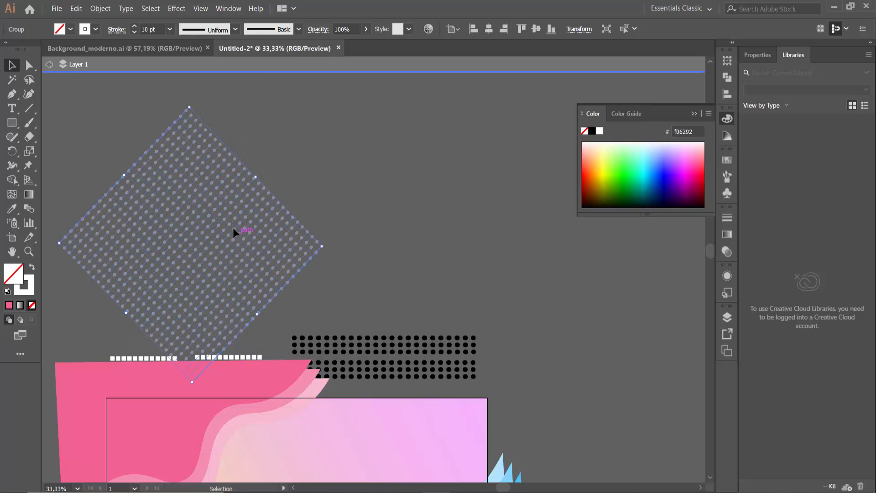
{"action": "left_click_drag", "start_coordinate": [190, 108], "coordinate": [189, 37]}
{"action": "scroll", "coordinate": [235, 262], "scroll_direction": "down", "scroll_amount": 5}
{"action": "left_click_drag", "start_coordinate": [231, 189], "coordinate": [121, 395]}
{"action": "scroll", "coordinate": [297, 209], "scroll_direction": "down", "scroll_amount": 1}
Bring the rotated dot group to the front of the stacking order
{"action": "right_click", "coordinate": [193, 206]}
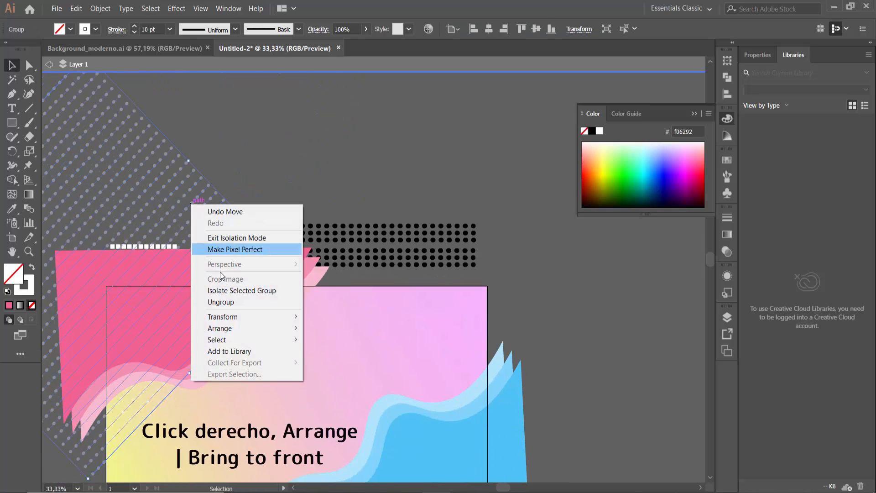
{"action": "mouse_move", "coordinate": [268, 330]}
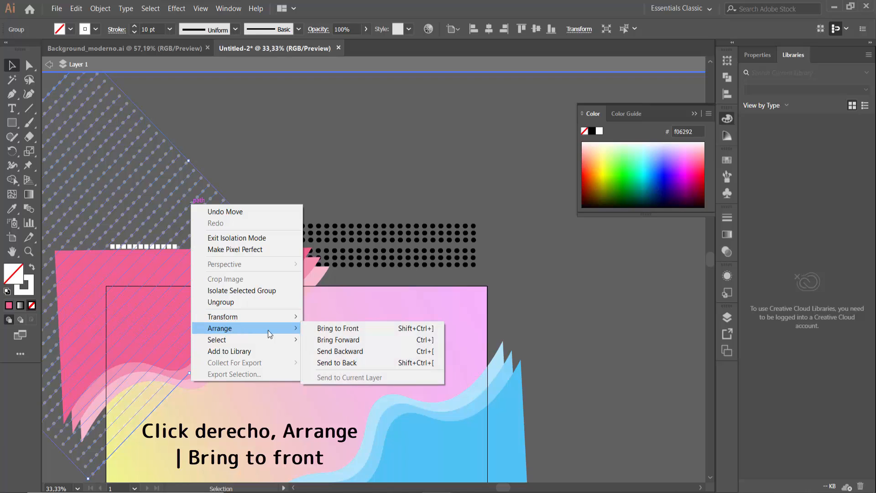
{"action": "left_click", "coordinate": [332, 327]}
{"action": "left_click", "coordinate": [269, 188]}
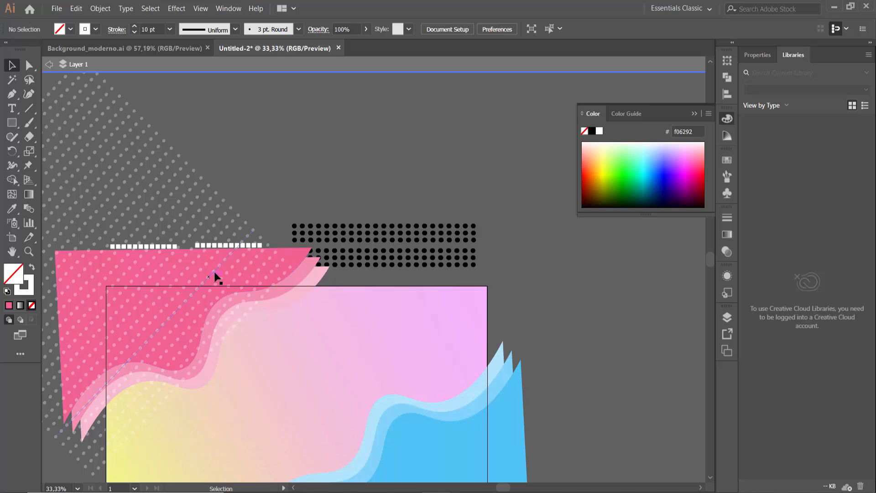
Adjust the dot group's position so it fully covers the frontmost pink shape, undoing any accidental shift of that shape
{"action": "left_click_drag", "start_coordinate": [215, 272], "coordinate": [250, 258]}
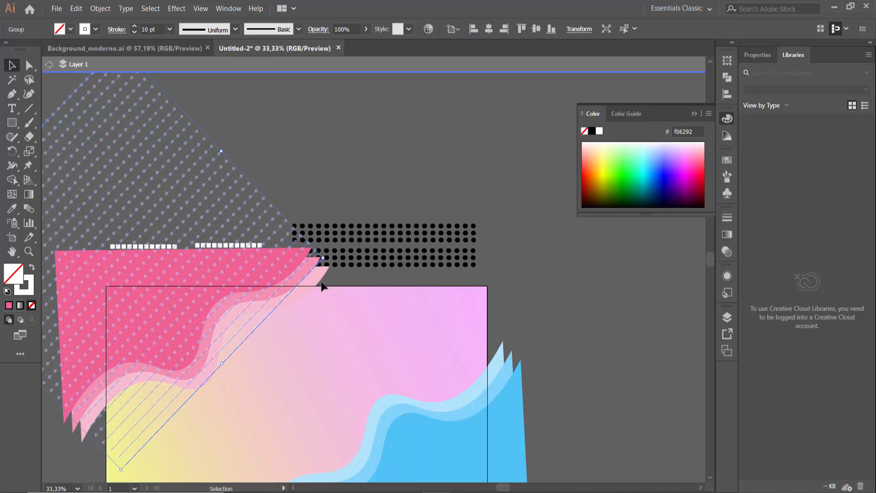
{"action": "left_click_drag", "start_coordinate": [323, 258], "coordinate": [343, 260]}
{"action": "left_click_drag", "start_coordinate": [219, 269], "coordinate": [212, 273]}
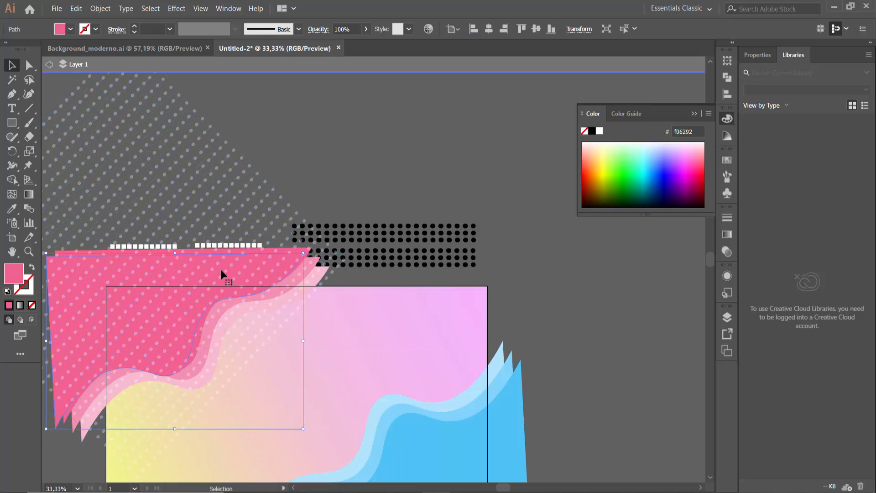
{"action": "key", "text": "ctrl+z"}
{"action": "left_click_drag", "start_coordinate": [245, 185], "coordinate": [242, 188]}
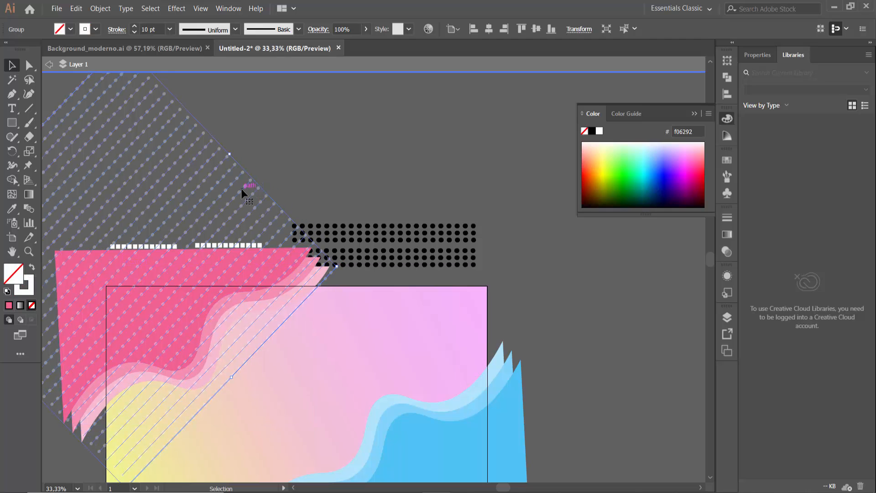
{"action": "left_click_drag", "start_coordinate": [178, 230], "coordinate": [182, 240]}
{"action": "left_click", "coordinate": [186, 245]}
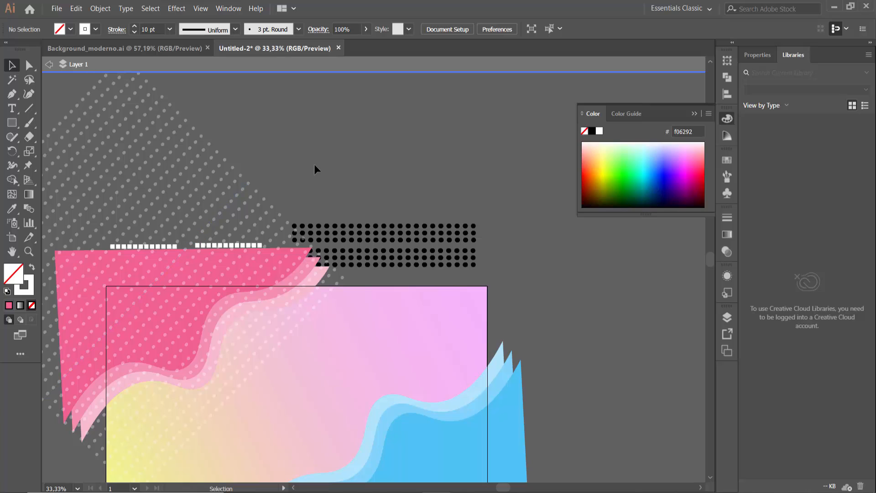
Reorder the duplicated frontmost pink path above the dot group in the layer stack
{"action": "left_click", "coordinate": [728, 318]}
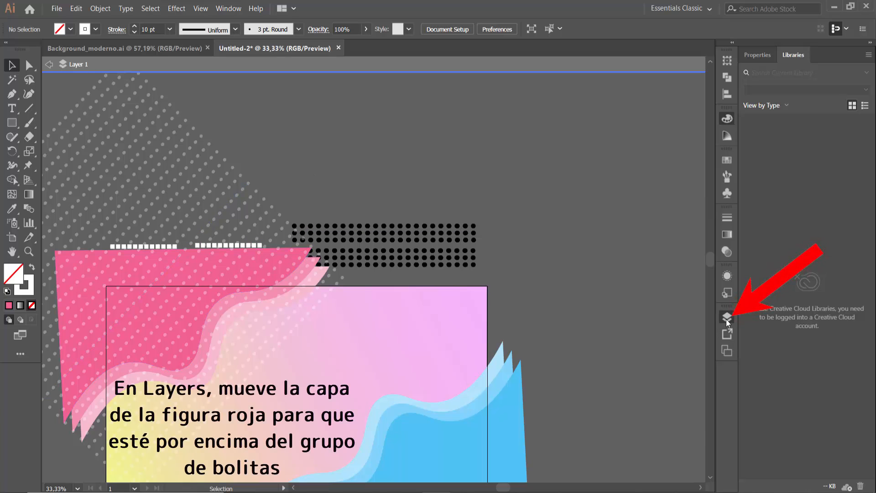
{"action": "left_click", "coordinate": [299, 253]}
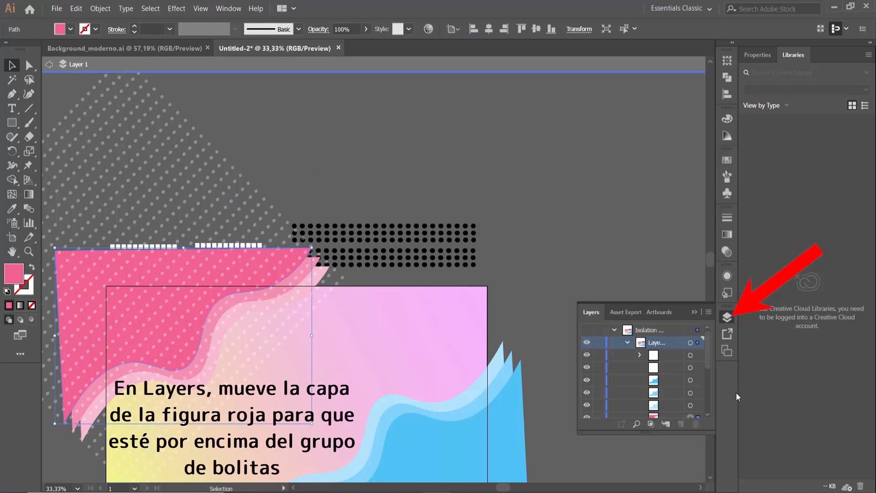
{"action": "scroll", "coordinate": [659, 356], "scroll_direction": "down", "scroll_amount": 2}
{"action": "scroll", "coordinate": [664, 352], "scroll_direction": "up", "scroll_amount": 2}
{"action": "scroll", "coordinate": [668, 384], "scroll_direction": "down", "scroll_amount": 1}
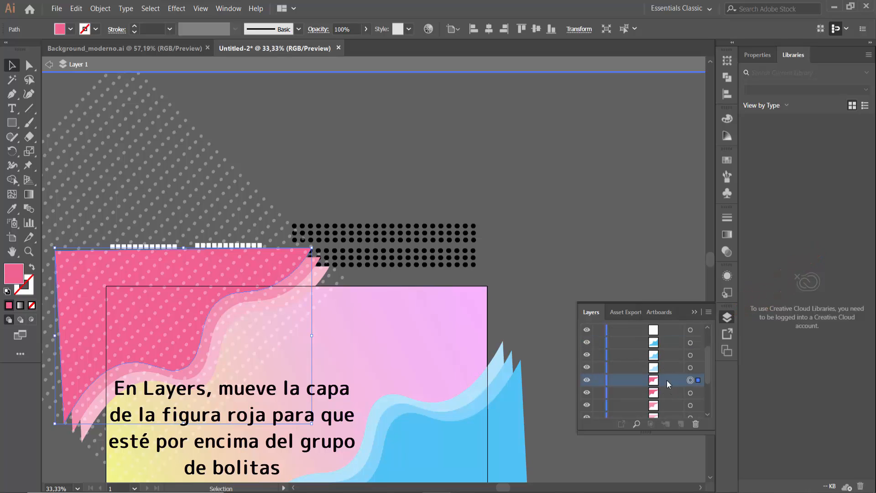
{"action": "left_click_drag", "start_coordinate": [666, 381], "coordinate": [671, 355]}
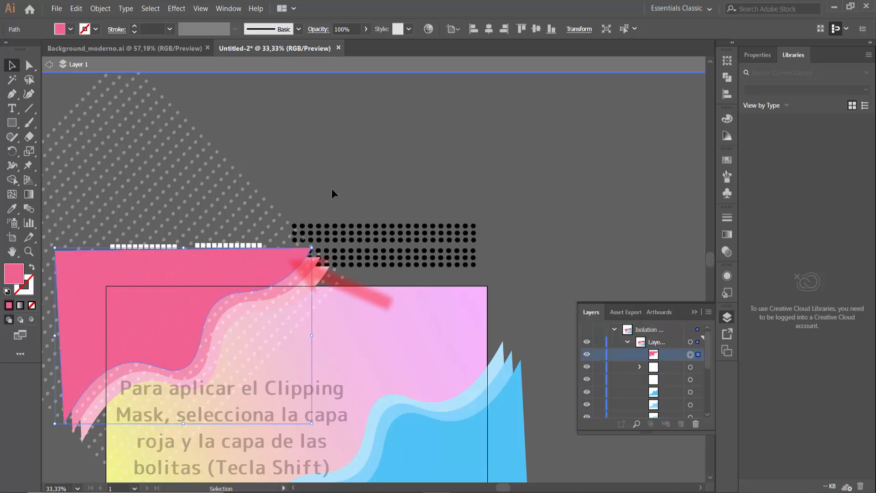
Select the top pink path together with the dot group and make a clipping mask from them
{"action": "left_click", "coordinate": [305, 180]}
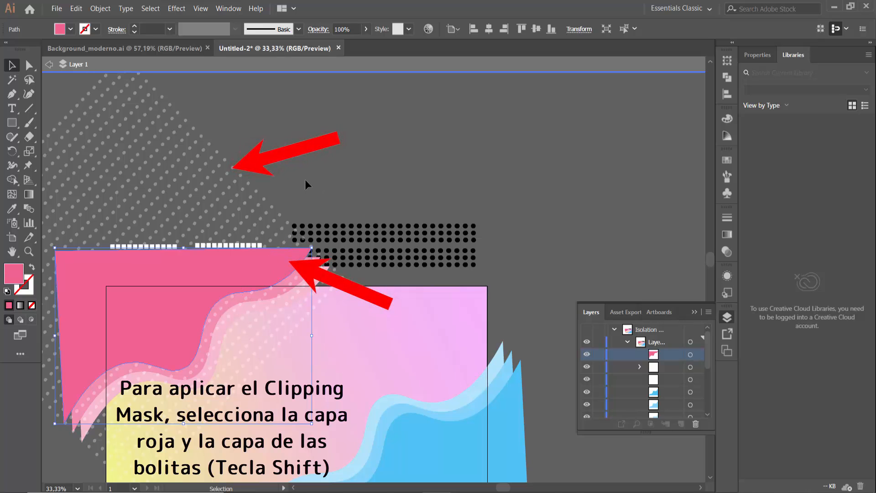
{"action": "left_click", "coordinate": [263, 217]}
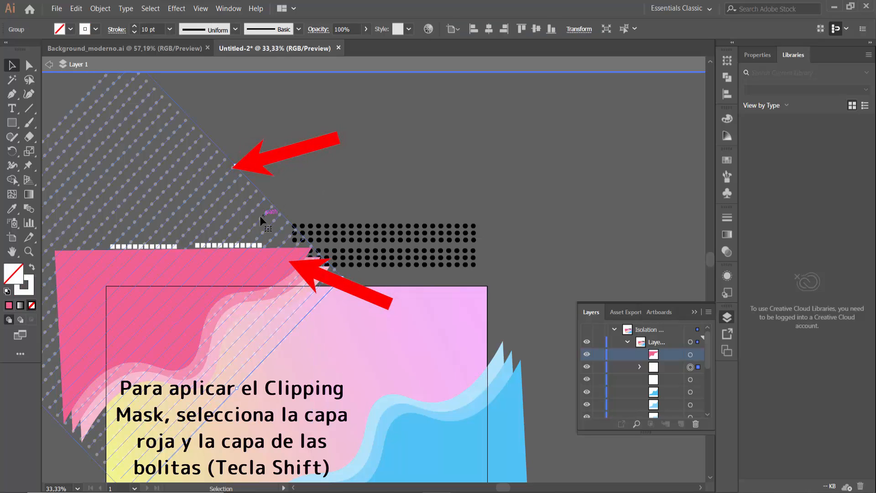
{"action": "left_click", "coordinate": [305, 252], "text": "shift"}
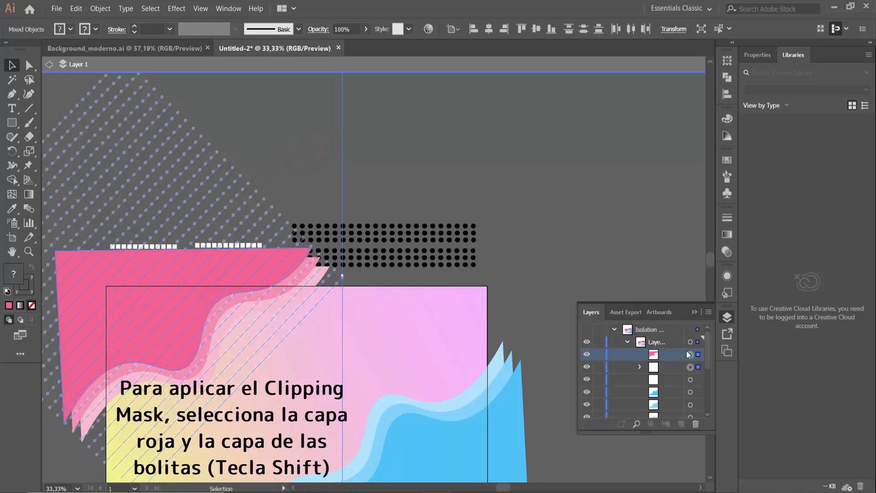
{"action": "right_click", "coordinate": [256, 271]}
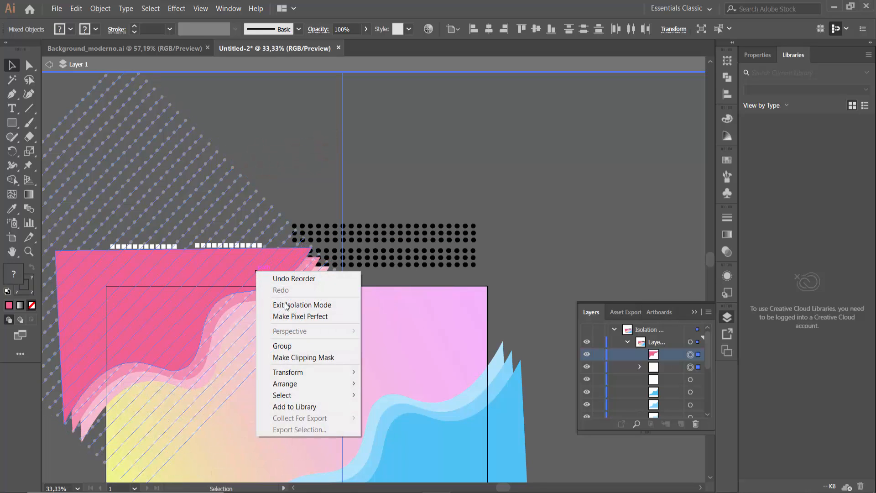
{"action": "left_click", "coordinate": [303, 358]}
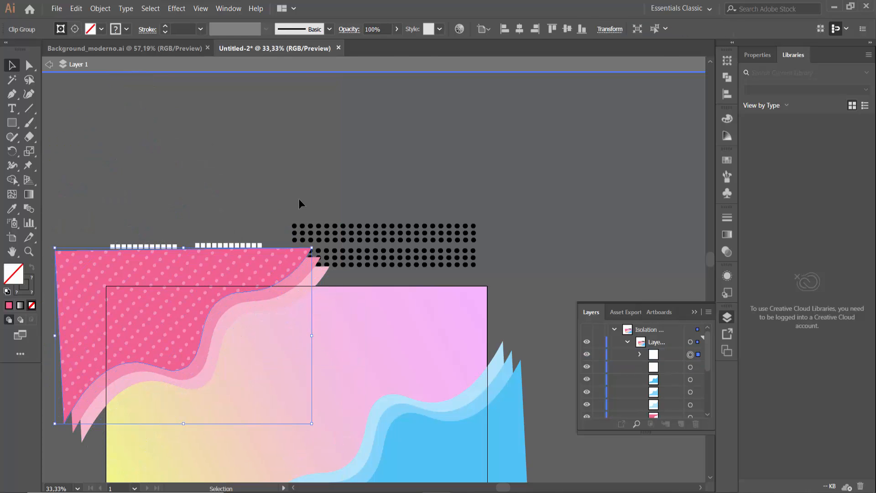
{"action": "left_click", "coordinate": [359, 165]}
{"action": "scroll", "coordinate": [351, 201], "scroll_direction": "down", "scroll_amount": 4}
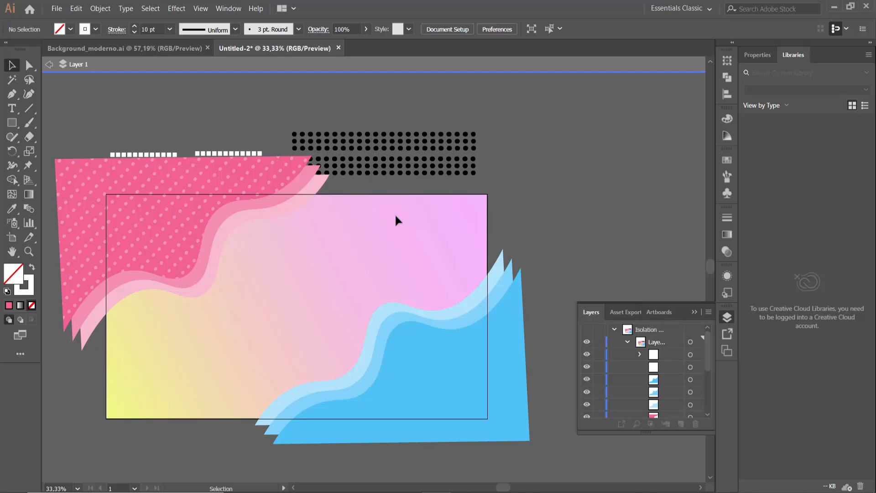
Move both white square patterns up so they sit clear above the pink shape
{"action": "left_click_drag", "start_coordinate": [236, 154], "coordinate": [244, 129]}
{"action": "left_click_drag", "start_coordinate": [167, 156], "coordinate": [171, 133]}
{"action": "left_click", "coordinate": [218, 97]}
Rotate the lower black dot group to a rising diagonal and place it at the artboard's right edge above the blue wave
{"action": "left_click", "coordinate": [474, 167]}
{"action": "left_click_drag", "start_coordinate": [478, 165], "coordinate": [455, 107]}
{"action": "left_click_drag", "start_coordinate": [444, 119], "coordinate": [534, 209]}
{"action": "left_click", "coordinate": [507, 160]}
Rotate the remaining black dot group to the same diagonal and place it at the artboard's left edge below the pink wave
{"action": "left_click", "coordinate": [474, 141]}
{"action": "left_click_drag", "start_coordinate": [478, 139], "coordinate": [462, 92]}
{"action": "left_click_drag", "start_coordinate": [444, 105], "coordinate": [187, 270]}
{"action": "left_click", "coordinate": [451, 161]}
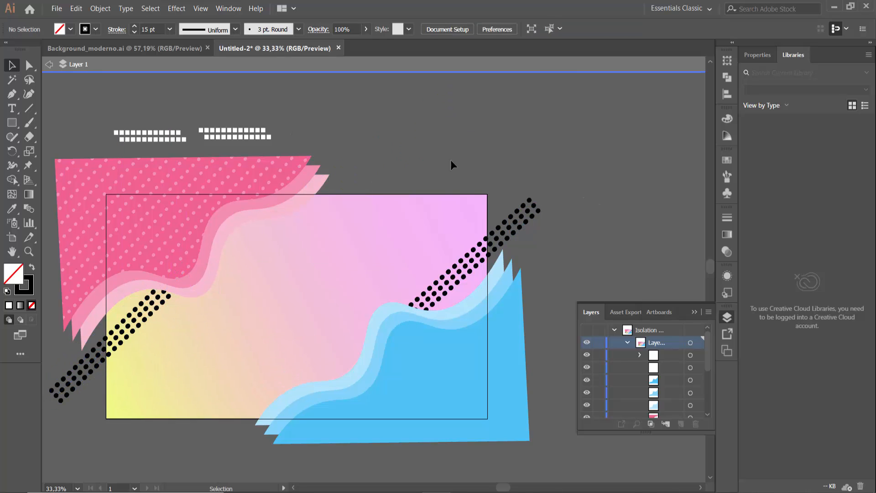
Nudge the right black dot band and place the white square patterns in the artboard's upper-right and lower-left corners
{"action": "left_click", "coordinate": [526, 220]}
{"action": "left_click_drag", "start_coordinate": [544, 208], "coordinate": [539, 200]}
{"action": "left_click_drag", "start_coordinate": [262, 136], "coordinate": [470, 200]}
{"action": "left_click_drag", "start_coordinate": [160, 132], "coordinate": [155, 407]}
{"action": "left_click", "coordinate": [499, 141]}
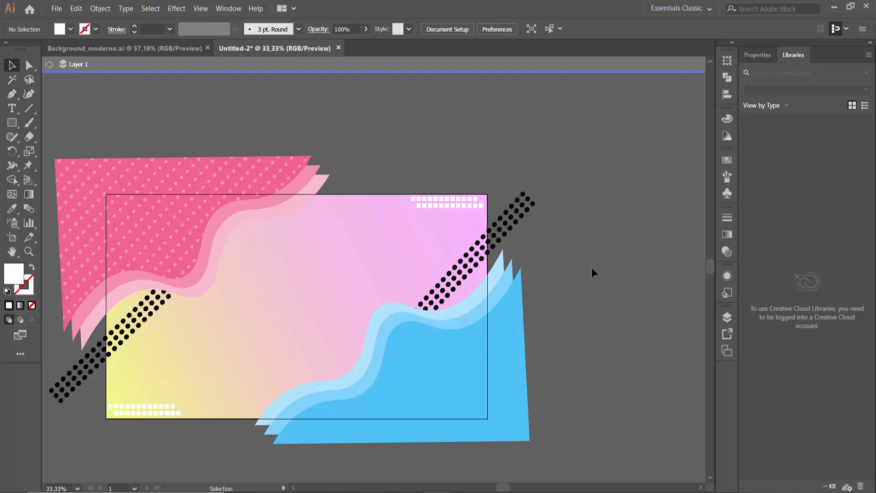
Check the line pattern in Background_moderno.ai, and draw a vertical line near the middle of the Untitled-2 artboard
{"action": "left_click", "coordinate": [148, 45]}
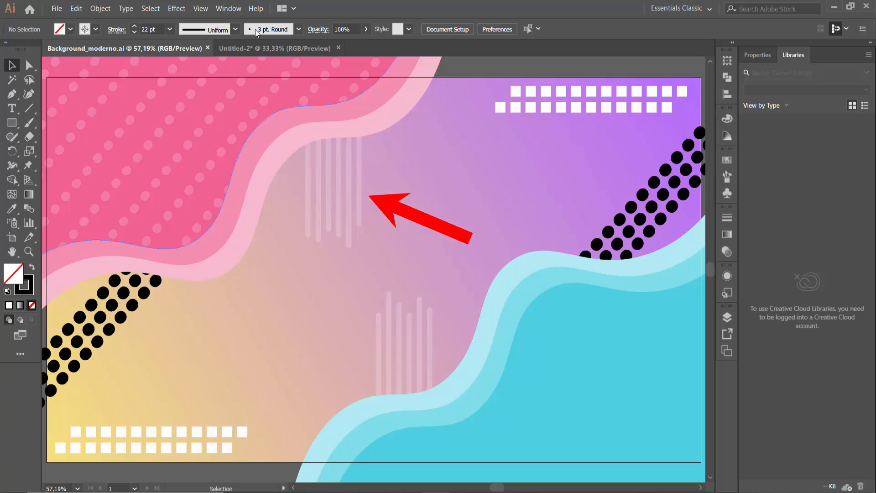
{"action": "left_click", "coordinate": [241, 48]}
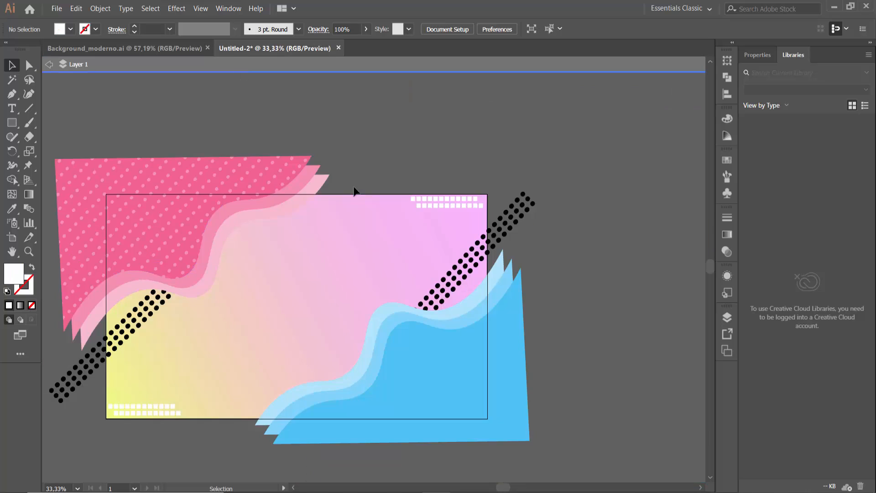
{"action": "left_click", "coordinate": [29, 108]}
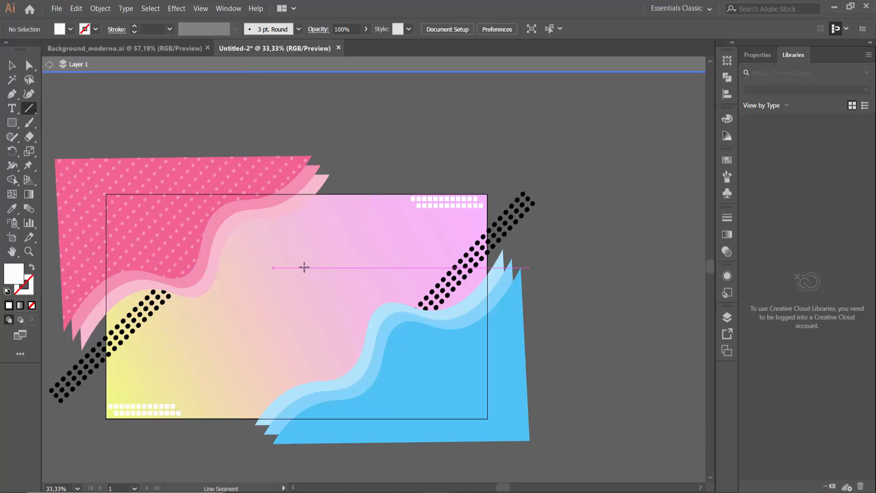
{"action": "left_click_drag", "start_coordinate": [276, 239], "coordinate": [277, 381]}
Give the vertical line a white stroke with a weight of 8 pt
{"action": "left_click", "coordinate": [95, 29]}
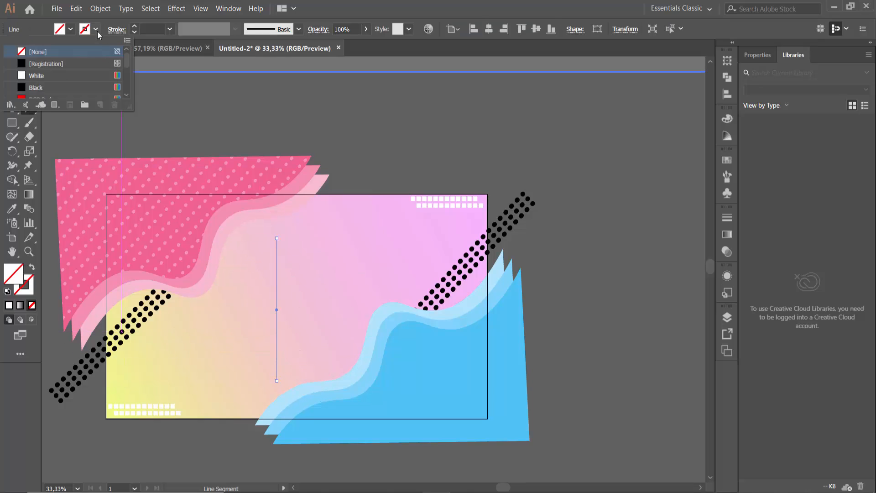
{"action": "left_click", "coordinate": [39, 76]}
{"action": "left_click", "coordinate": [134, 29]}
{"action": "left_click", "coordinate": [134, 28]}
{"action": "left_click", "coordinate": [134, 29]}
{"action": "left_click", "coordinate": [134, 28]}
{"action": "left_click", "coordinate": [134, 28]}
{"action": "left_click", "coordinate": [134, 29]}
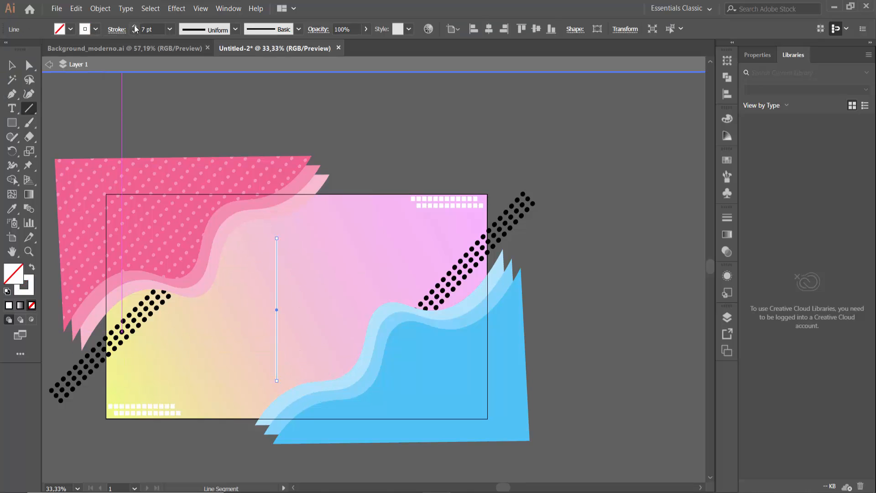
{"action": "left_click", "coordinate": [134, 28]}
{"action": "left_click", "coordinate": [15, 67]}
{"action": "left_click", "coordinate": [365, 162]}
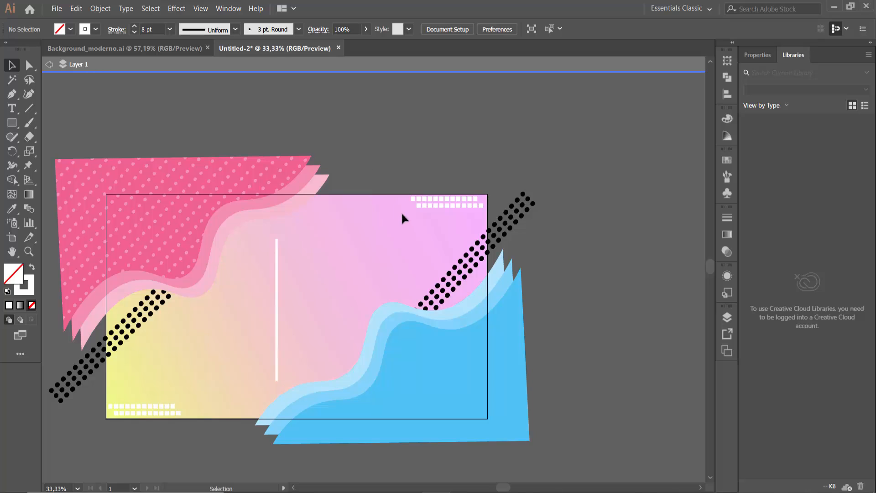
Duplicate the white line sideways and repeat the copy to make a row of six evenly spaced vertical lines
{"action": "key", "text": "ctrl+0"}
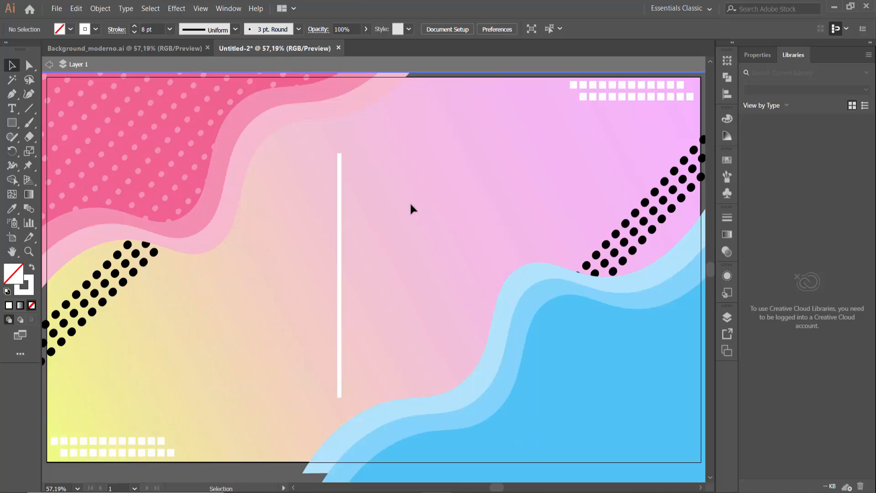
{"action": "left_click", "coordinate": [340, 226]}
{"action": "left_click_drag", "start_coordinate": [341, 223], "coordinate": [350, 223]}
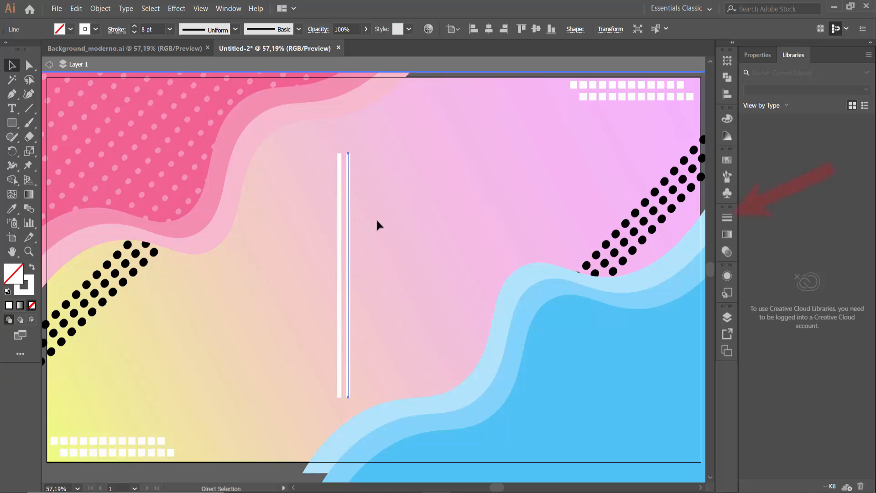
{"action": "key", "text": "ctrl+d"}
{"action": "key", "text": "ctrl+d"}
{"action": "key", "text": "ctrl+d"}
{"action": "key", "text": "ctrl+d"}
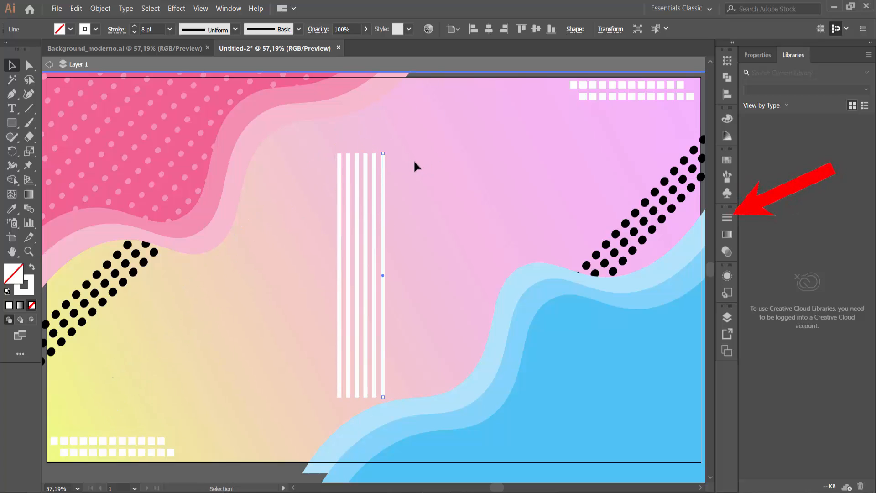
{"action": "left_click", "coordinate": [414, 160]}
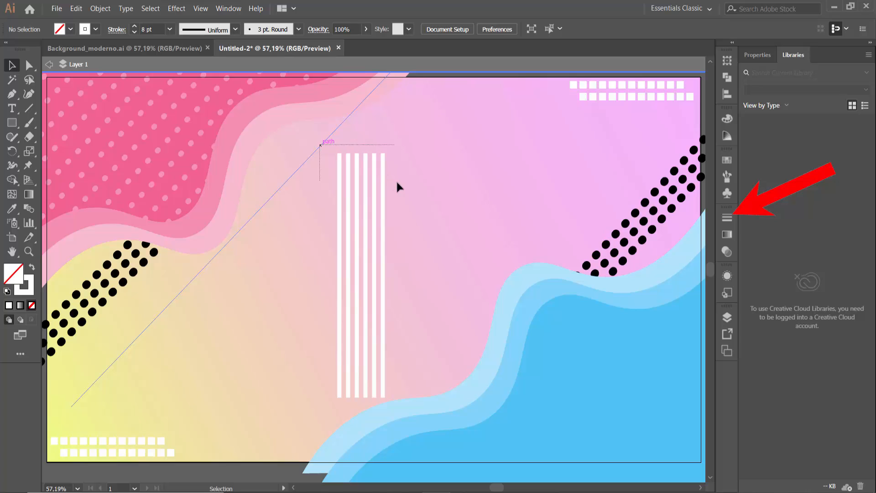
Select all six white lines and set their stroke ends to round caps
{"action": "left_click_drag", "start_coordinate": [397, 182], "coordinate": [398, 183]}
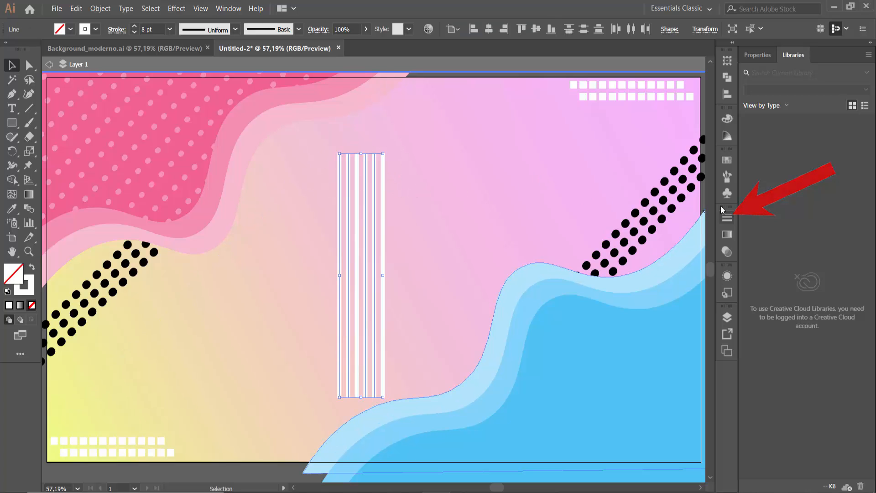
{"action": "left_click", "coordinate": [727, 218]}
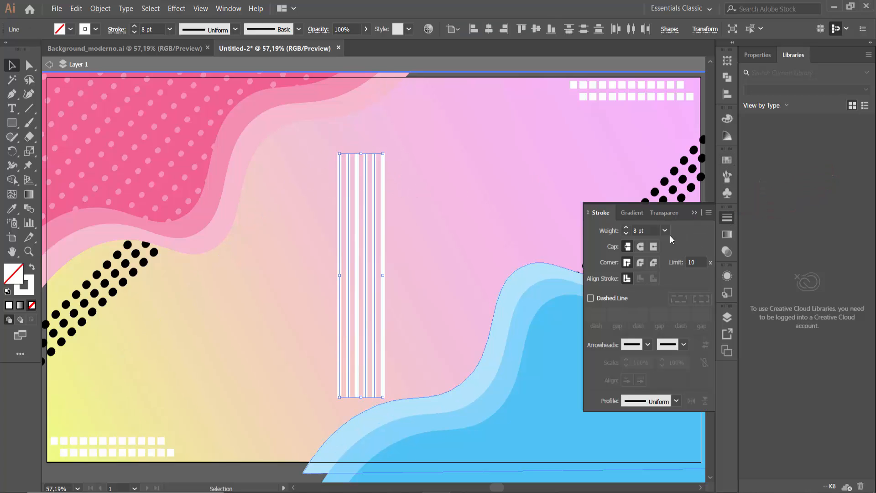
{"action": "left_click", "coordinate": [640, 247]}
{"action": "left_click", "coordinate": [491, 169]}
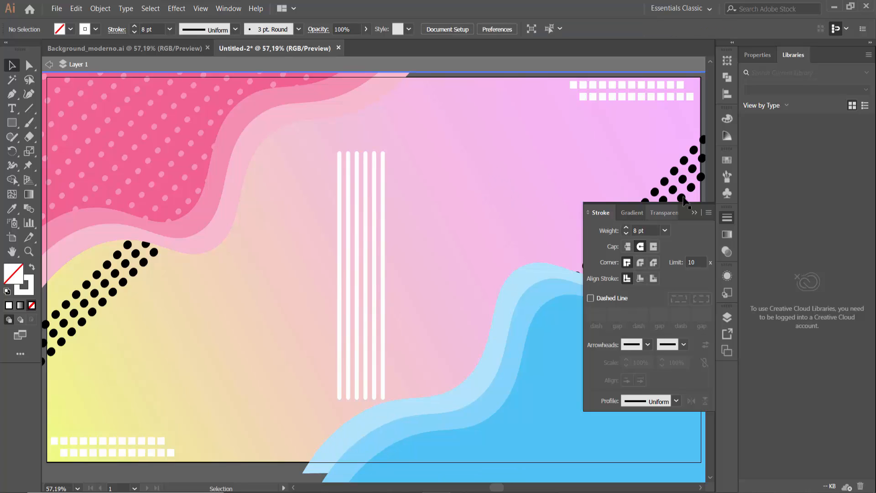
Stagger the white vertical lines by nudging the second, third, fourth and sixth ones up by different amounts
{"action": "left_click", "coordinate": [694, 212]}
{"action": "left_click", "coordinate": [348, 183]}
{"action": "key", "text": "shift+Up"}
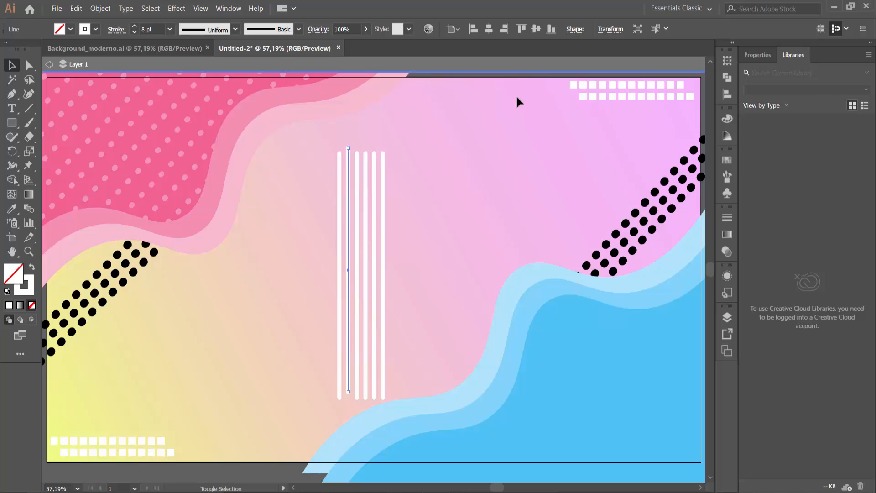
{"action": "key", "text": "shift+Up"}
{"action": "key", "text": "shift+Up"}
{"action": "key", "text": "shift+Up"}
{"action": "key", "text": "shift+Up"}
{"action": "key", "text": "shift+Up"}
{"action": "left_click", "coordinate": [357, 177]}
{"action": "key", "text": "shift+Up"}
{"action": "key", "text": "shift+Up"}
{"action": "key", "text": "shift+Up"}
{"action": "left_click", "coordinate": [365, 178]}
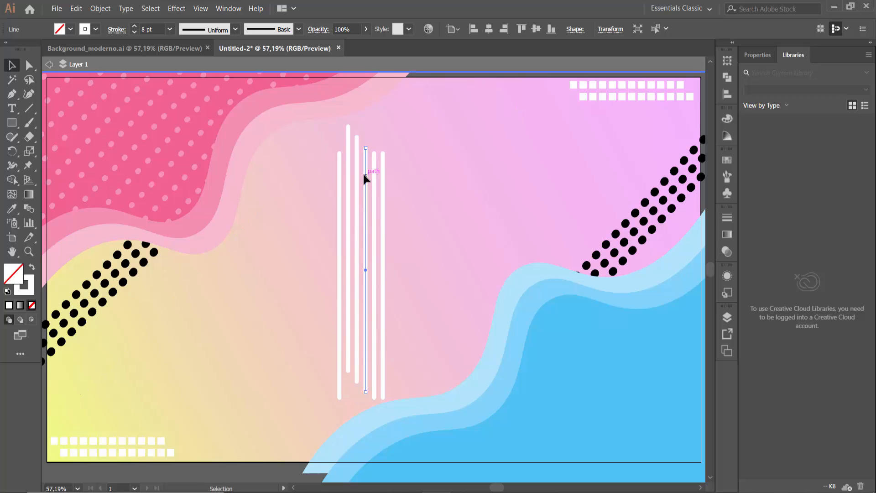
{"action": "left_click", "coordinate": [383, 177]}
{"action": "key", "text": "shift+Up"}
{"action": "key", "text": "shift+Up"}
{"action": "left_click", "coordinate": [453, 173]}
Group the six staggered lines and place a copy of the group beside it, rotated 180°
{"action": "left_click_drag", "start_coordinate": [460, 206], "coordinate": [306, 216]}
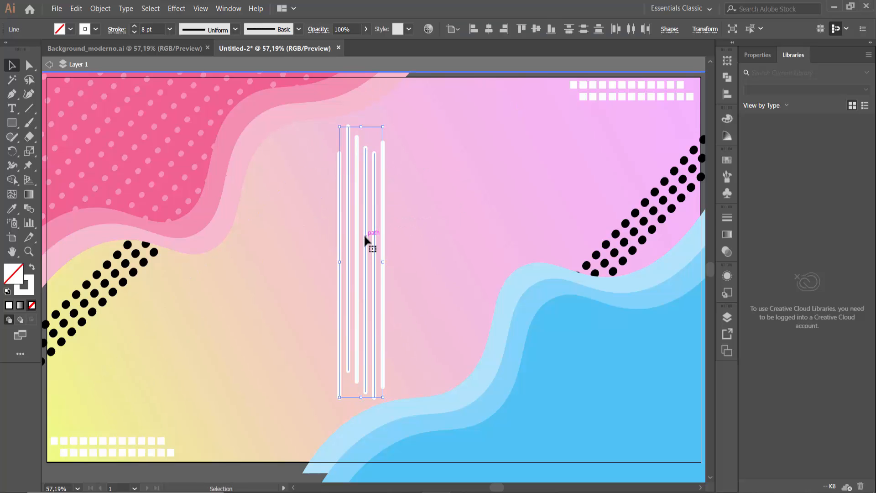
{"action": "right_click", "coordinate": [365, 237]}
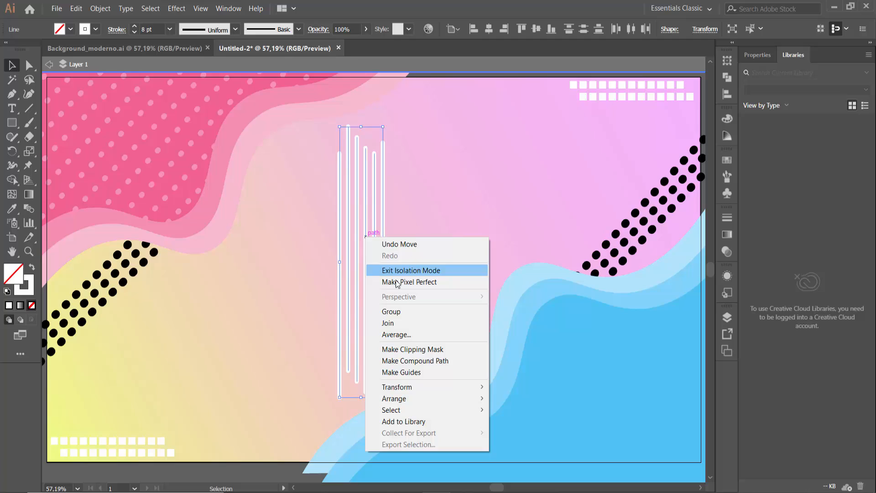
{"action": "left_click", "coordinate": [402, 313]}
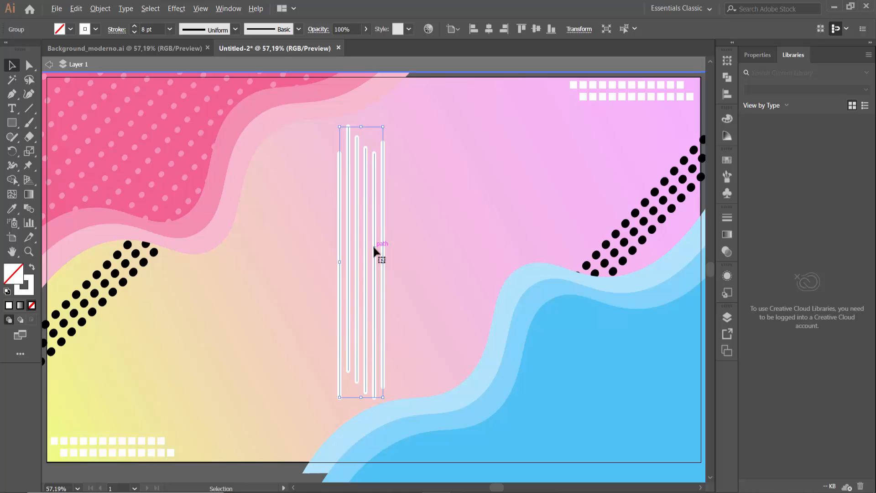
{"action": "left_click_drag", "start_coordinate": [373, 249], "coordinate": [449, 235]}
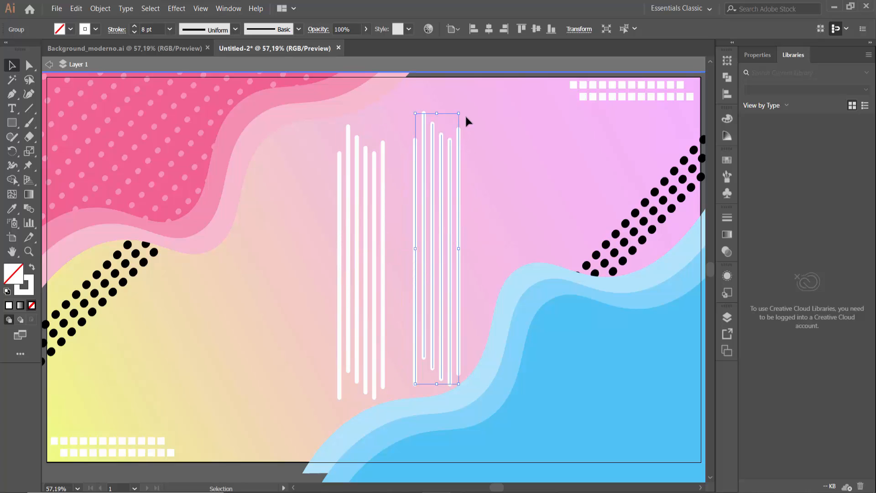
{"action": "left_click_drag", "start_coordinate": [471, 112], "coordinate": [439, 313]}
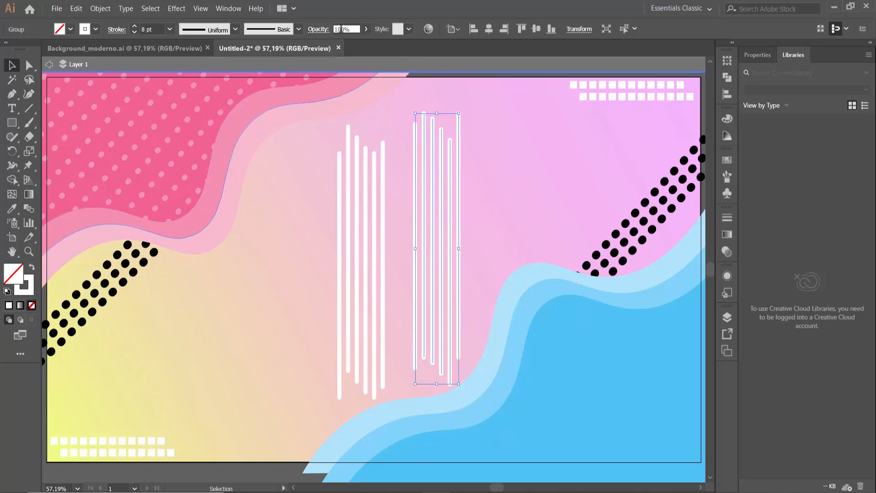
Try an opacity of 20% on the rotated group of lines
{"action": "left_click_drag", "start_coordinate": [341, 29], "coordinate": [252, 48]}
{"action": "type", "text": "2"}
{"action": "key", "text": "Return"}
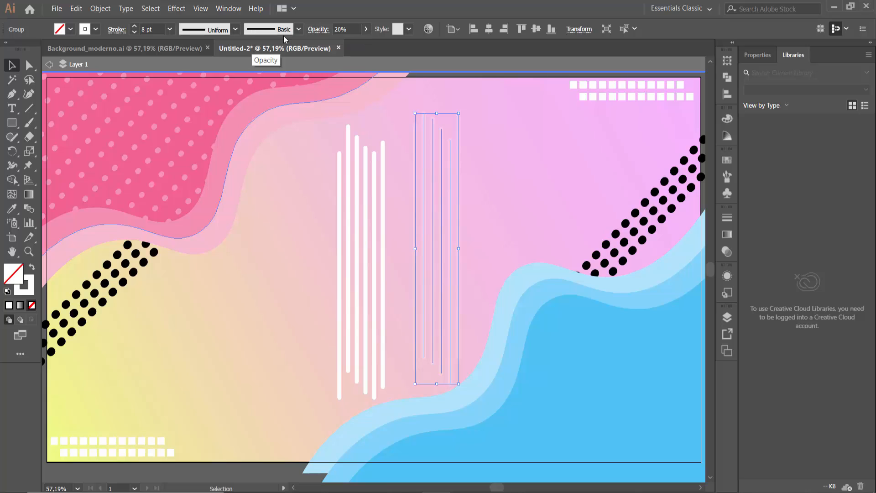
Set the rotated line group's opacity to 40%
{"action": "left_click_drag", "start_coordinate": [341, 29], "coordinate": [264, 40]}
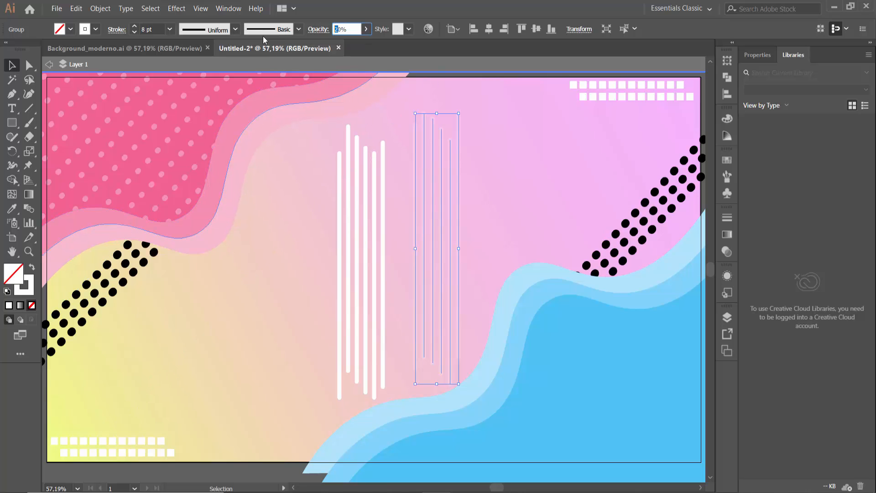
{"action": "type", "text": "4"}
{"action": "key", "text": "Return"}
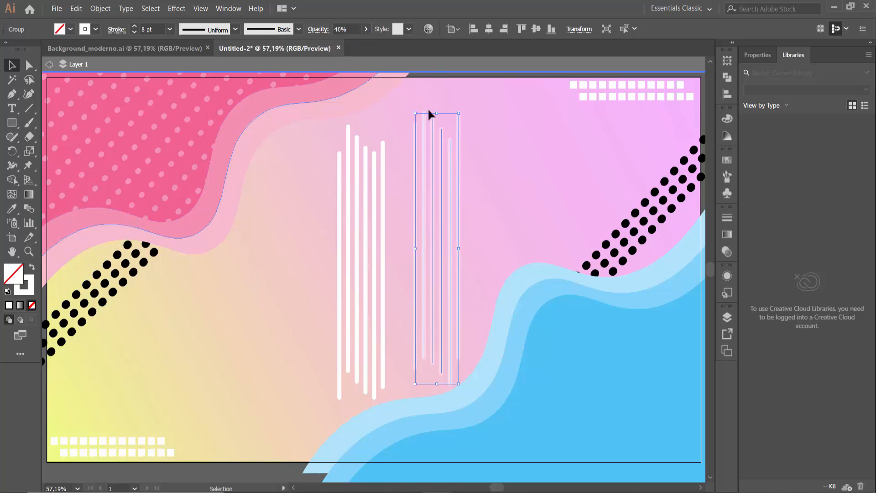
{"action": "left_click", "coordinate": [509, 177]}
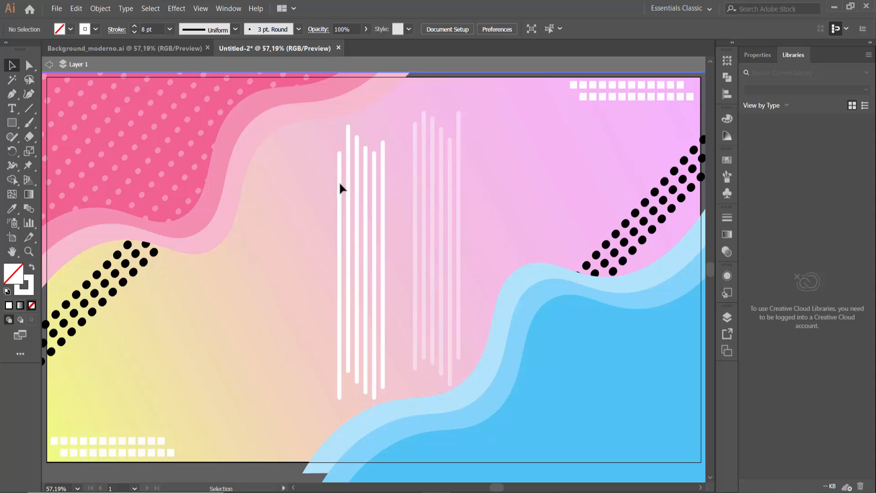
Set the original line group's opacity to 40% to match the rotated copy
{"action": "left_click_drag", "start_coordinate": [299, 165], "coordinate": [386, 213]}
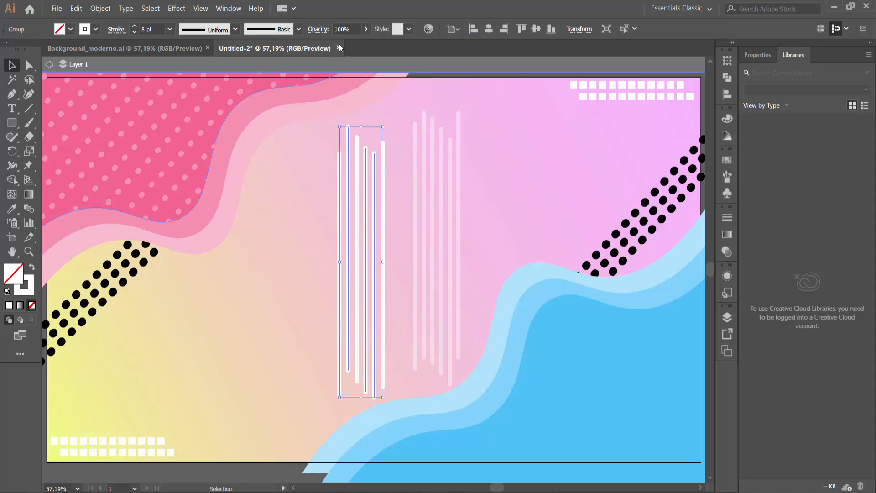
{"action": "left_click_drag", "start_coordinate": [342, 30], "coordinate": [221, 54]}
{"action": "type", "text": "4"}
{"action": "key", "text": "Return"}
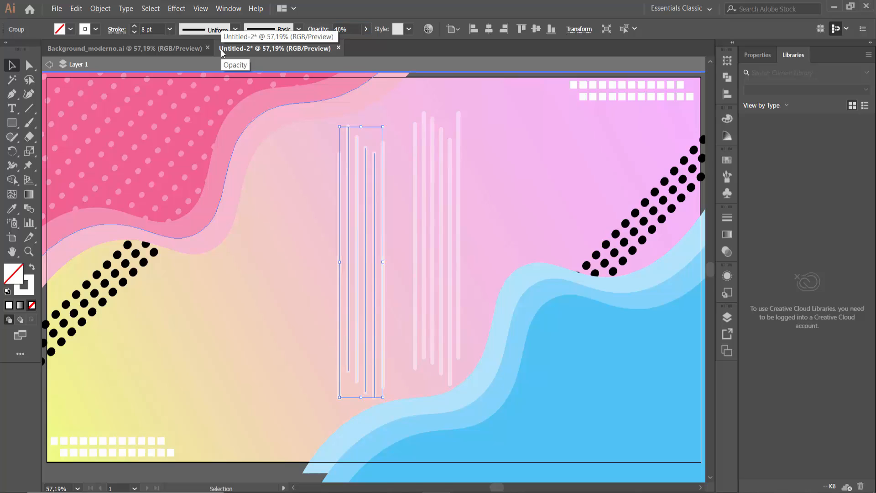
{"action": "left_click", "coordinate": [497, 165]}
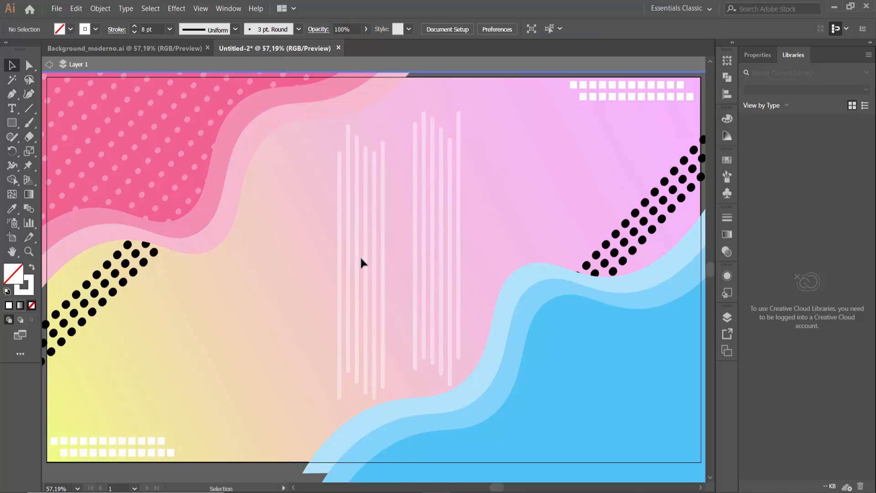
Move the original line group down over the blue wave and the rotated group up over the pink wave
{"action": "left_click_drag", "start_coordinate": [366, 266], "coordinate": [393, 340]}
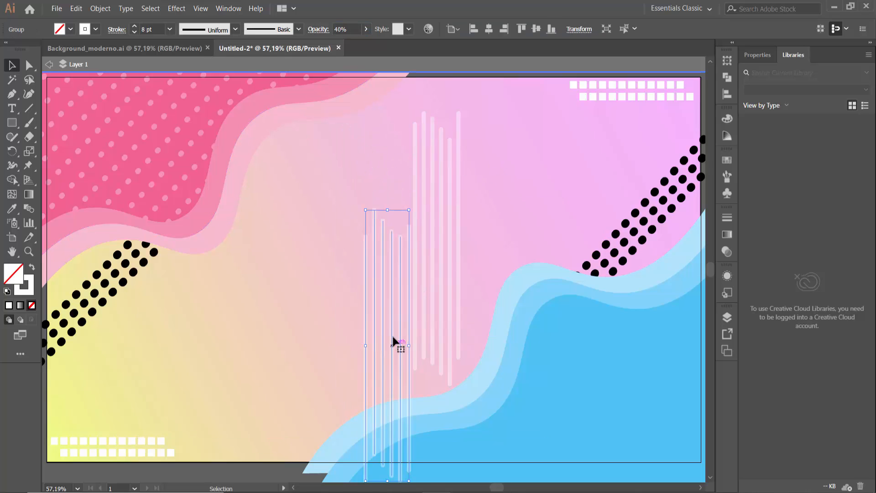
{"action": "left_click_drag", "start_coordinate": [436, 273], "coordinate": [317, 209]}
{"action": "left_click_drag", "start_coordinate": [393, 309], "coordinate": [424, 289]}
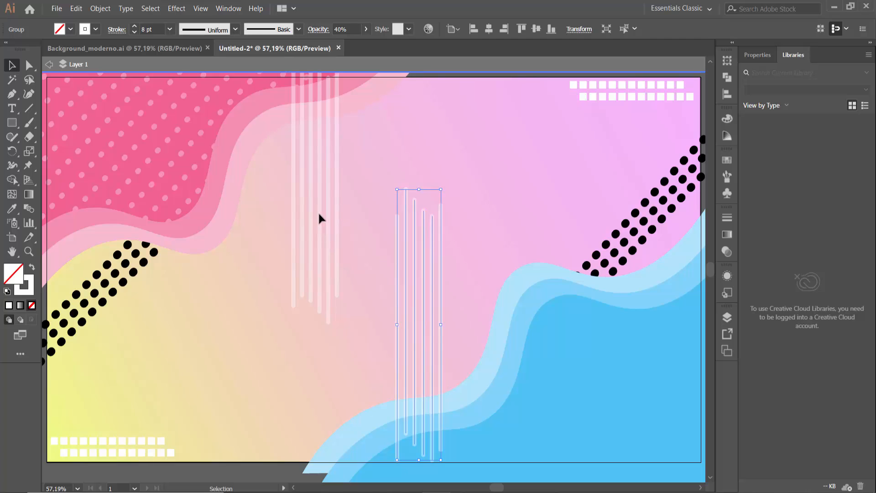
Send the line group at the pink wave to the very back of the stacking order
{"action": "scroll", "coordinate": [348, 236], "scroll_direction": "up", "scroll_amount": 1}
{"action": "left_click", "coordinate": [321, 229]}
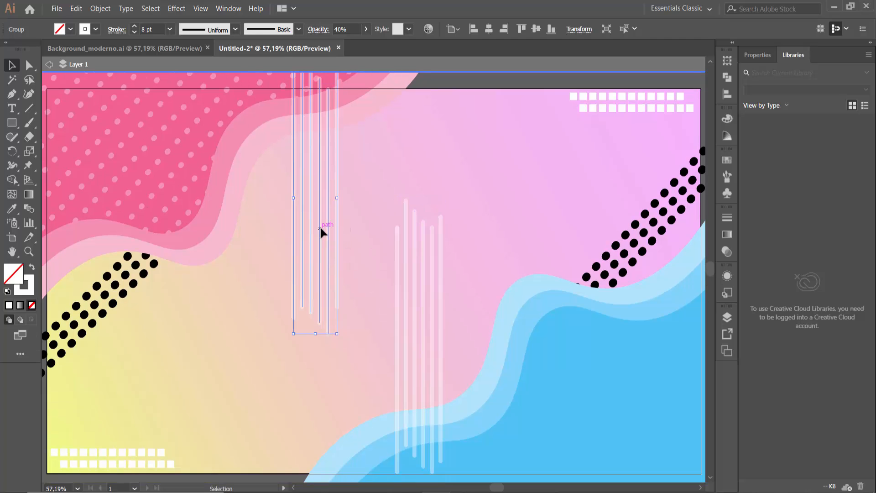
{"action": "right_click", "coordinate": [321, 229]}
{"action": "mouse_move", "coordinate": [369, 354]}
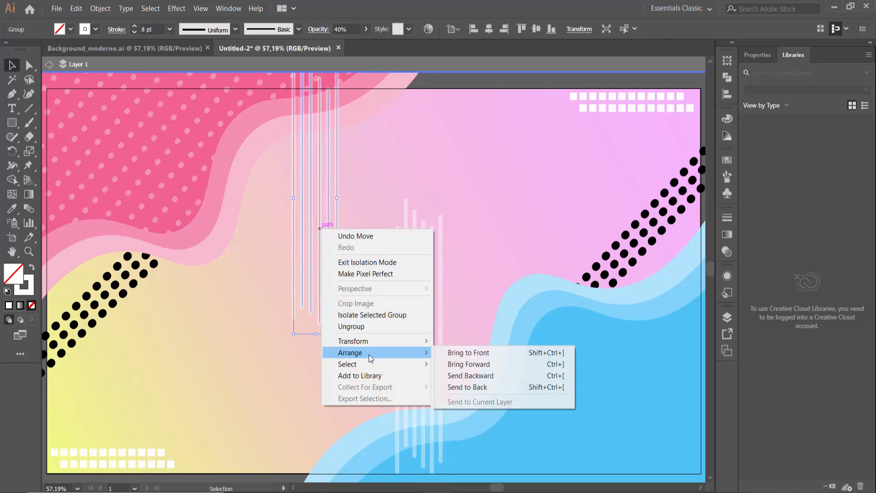
{"action": "left_click", "coordinate": [472, 387]}
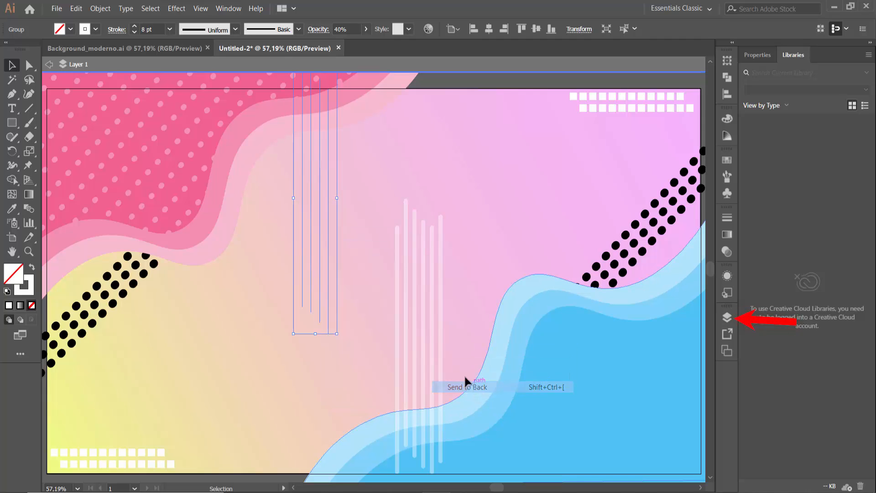
Reorder the pink-side line group in the layer stack so it sits directly above the locked gradient background
{"action": "left_click", "coordinate": [727, 316]}
{"action": "scroll", "coordinate": [662, 370], "scroll_direction": "down", "scroll_amount": 5}
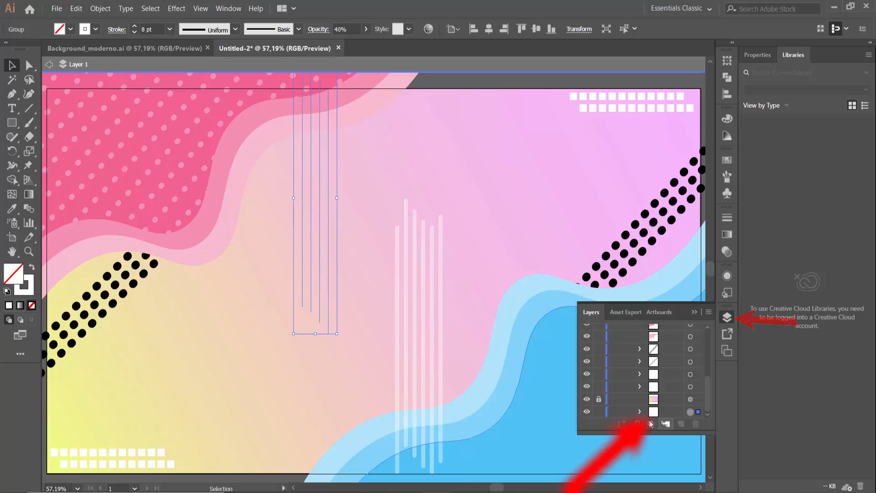
{"action": "left_click", "coordinate": [667, 413]}
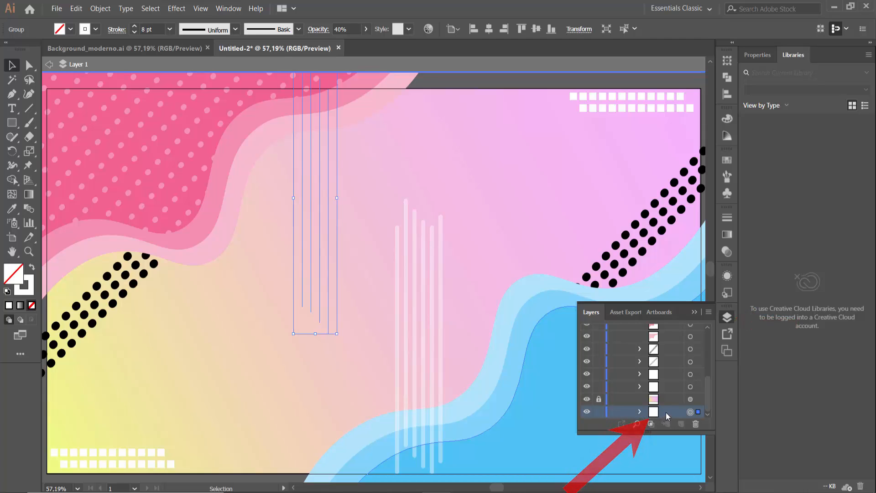
{"action": "left_click_drag", "start_coordinate": [666, 412], "coordinate": [662, 397]}
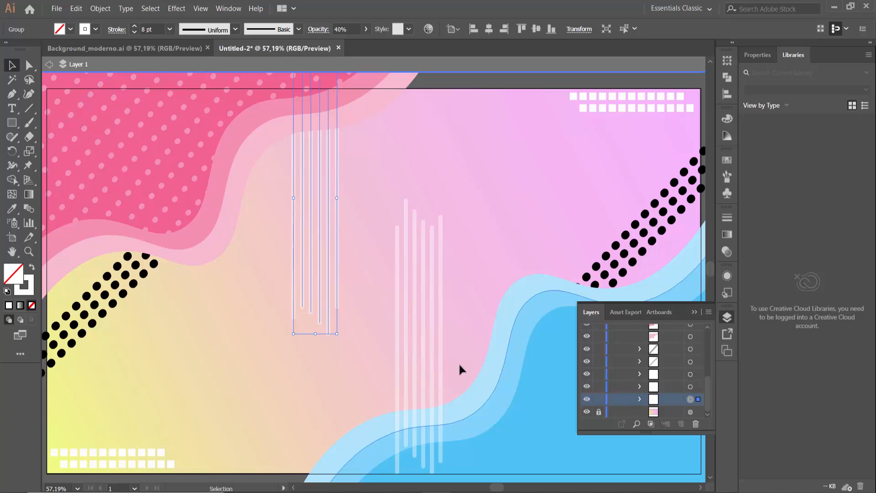
Send the line group at the blue wave to the back, and reorder it above the locked gradient background
{"action": "left_click", "coordinate": [430, 319]}
{"action": "right_click", "coordinate": [431, 321]}
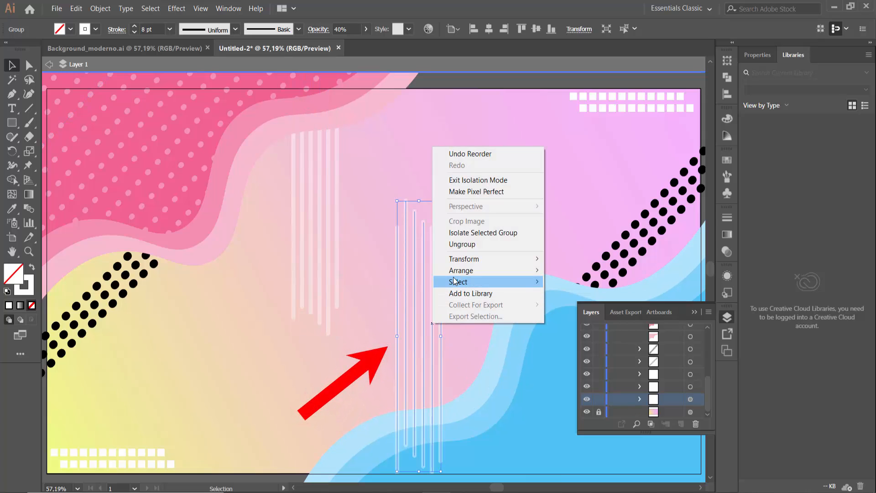
{"action": "mouse_move", "coordinate": [456, 271]}
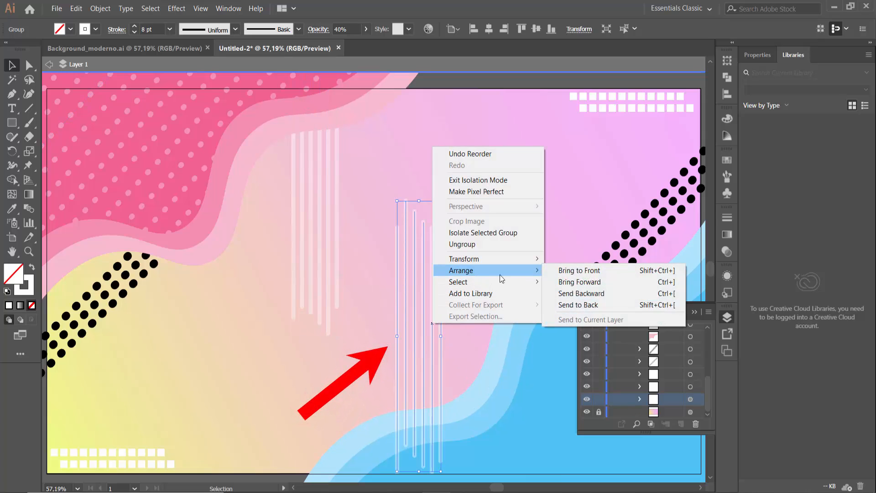
{"action": "left_click", "coordinate": [605, 305]}
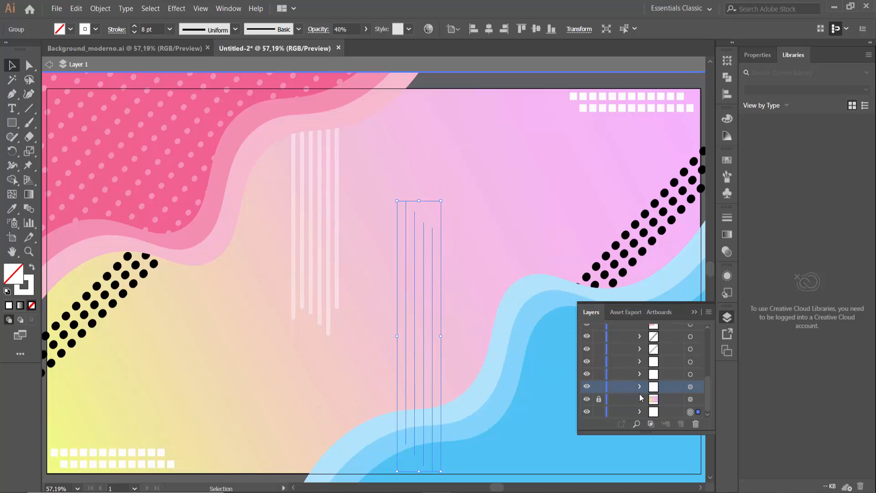
{"action": "left_click", "coordinate": [664, 412]}
{"action": "left_click_drag", "start_coordinate": [667, 412], "coordinate": [659, 382]}
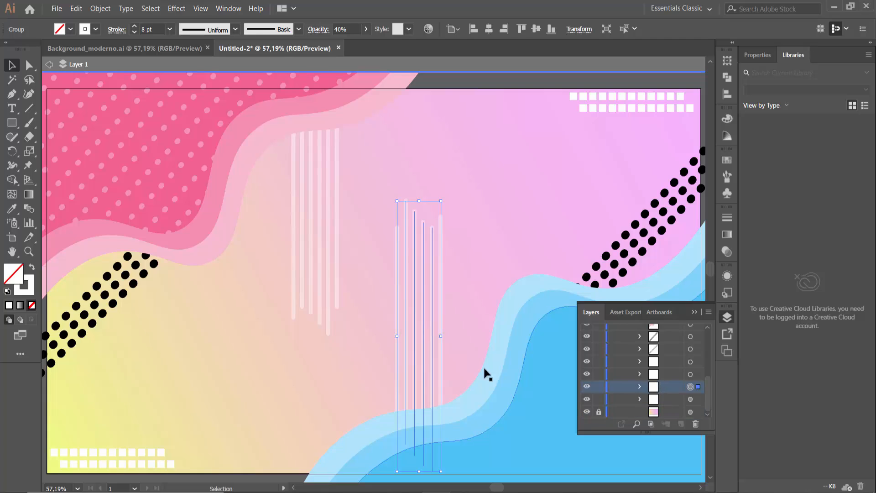
Shift the lower line group further down behind the blue wave and the upper group further up behind the pink wave
{"action": "left_click", "coordinate": [467, 314]}
{"action": "left_click_drag", "start_coordinate": [432, 276], "coordinate": [437, 375]}
{"action": "left_click", "coordinate": [479, 283]}
{"action": "left_click_drag", "start_coordinate": [338, 237], "coordinate": [333, 141]}
{"action": "left_click", "coordinate": [354, 176]}
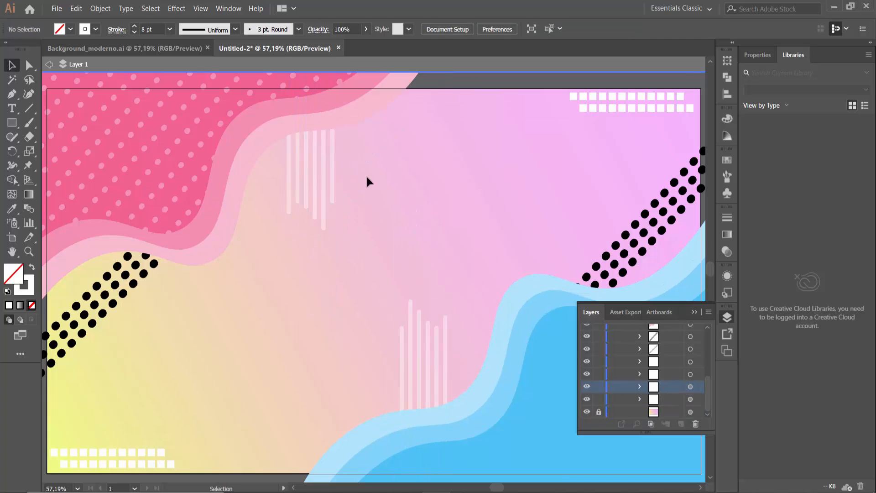
{"action": "left_click_drag", "start_coordinate": [426, 361], "coordinate": [427, 373]}
{"action": "left_click", "coordinate": [513, 245]}
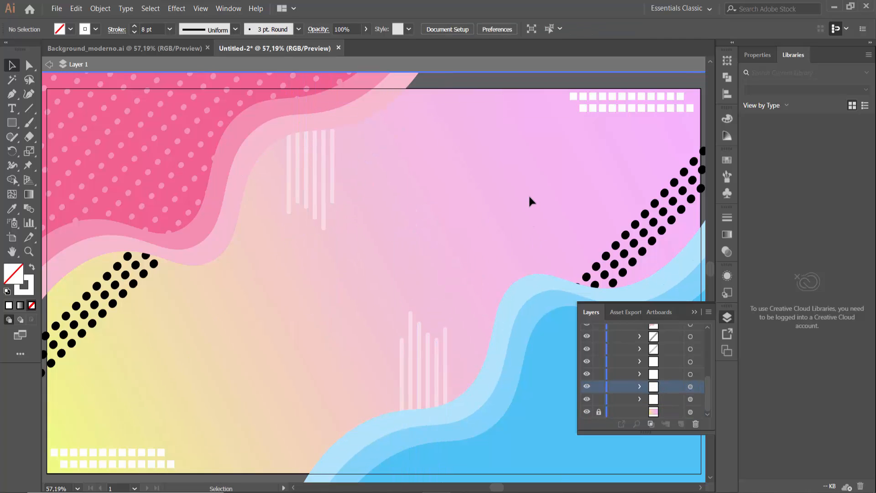